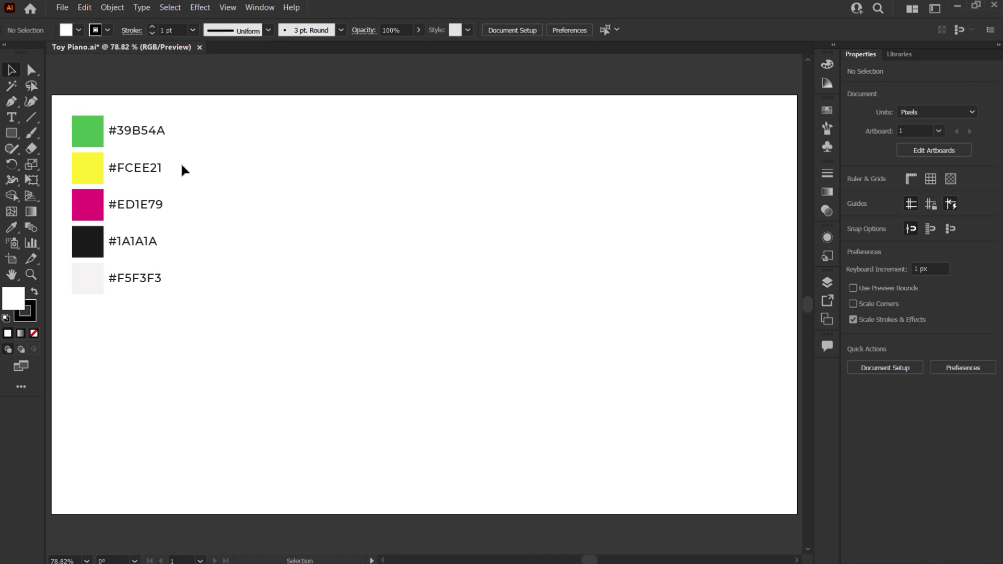
- Draw a rectangle near the artboard centre and set its fill to None
click(13, 134)
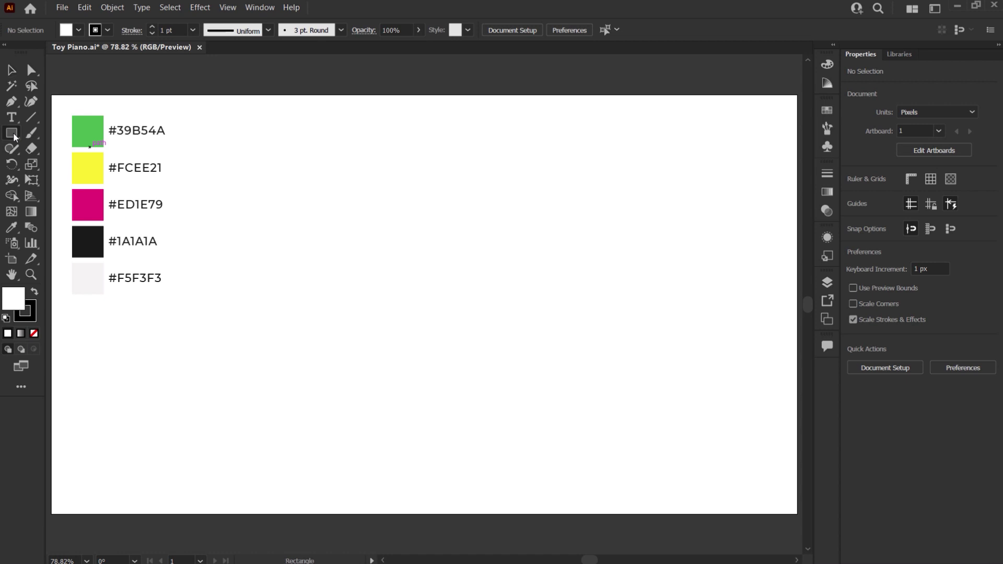
drag(13, 135, 57, 132)
drag(247, 171, 532, 378)
key(v)
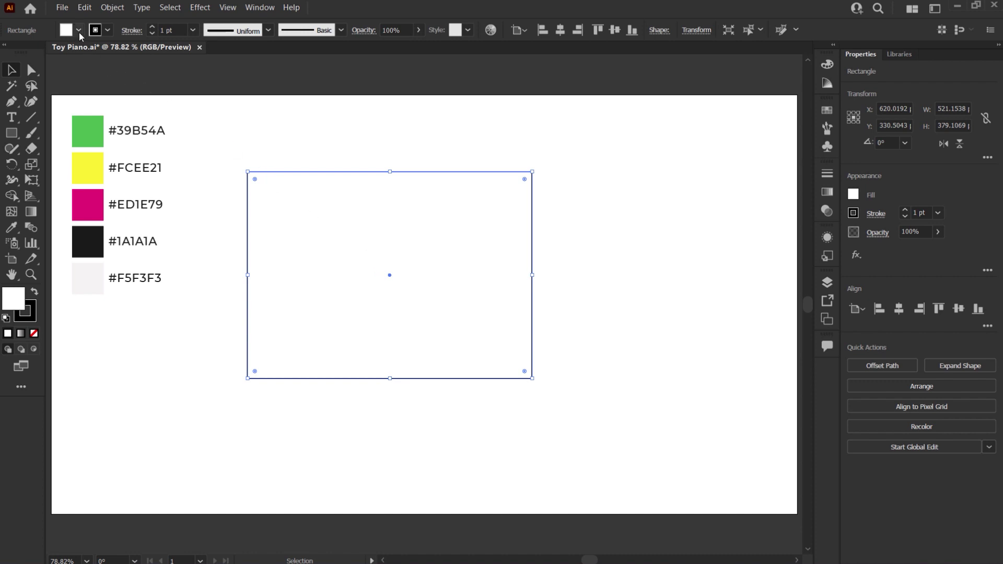
click(78, 30)
click(6, 53)
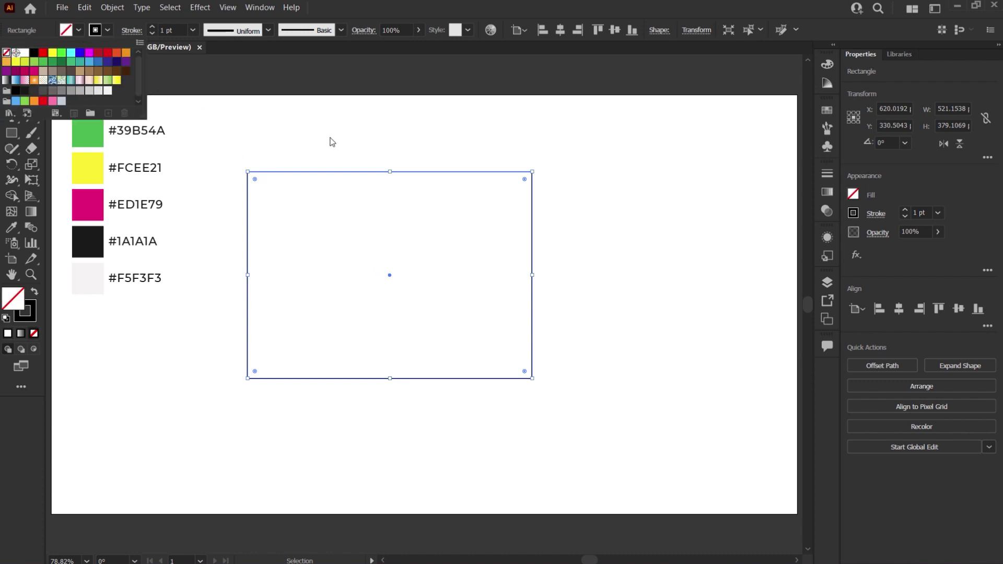
click(335, 142)
click(363, 150)
drag(362, 149, 423, 210)
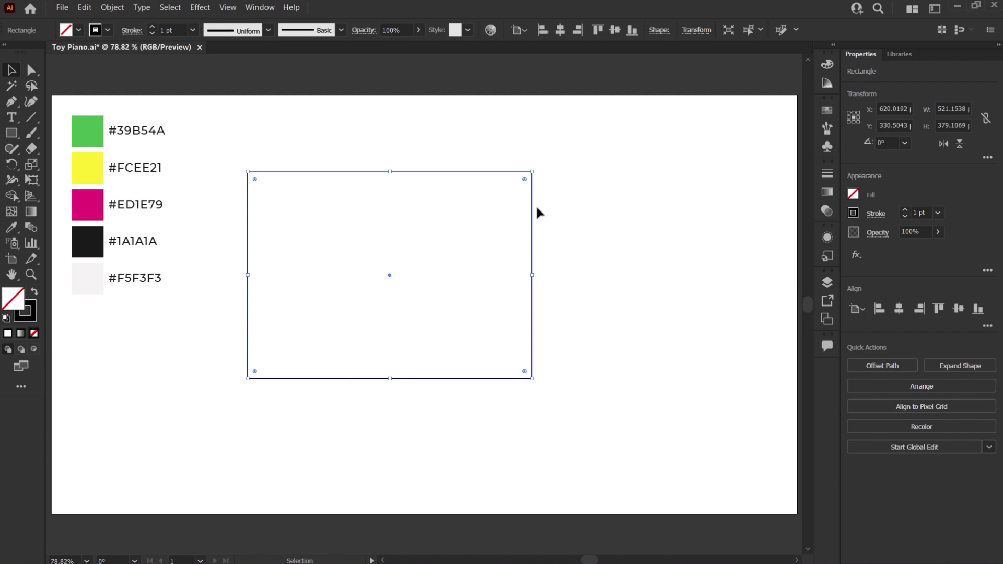
- Resize the rectangle to 650 × 400 px and nudge it toward the centre
click(951, 109)
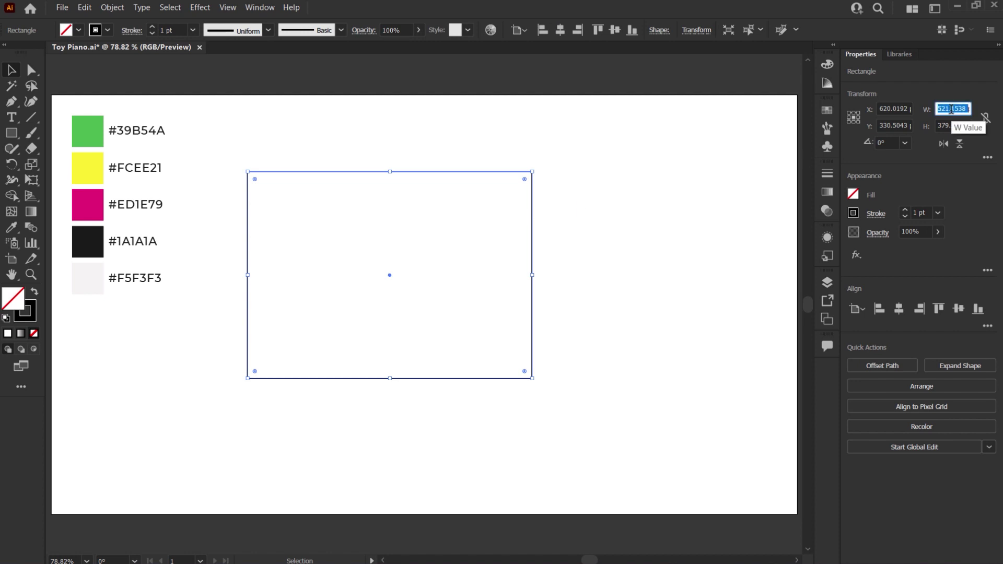
text(650)
key(Tab)
text(40)
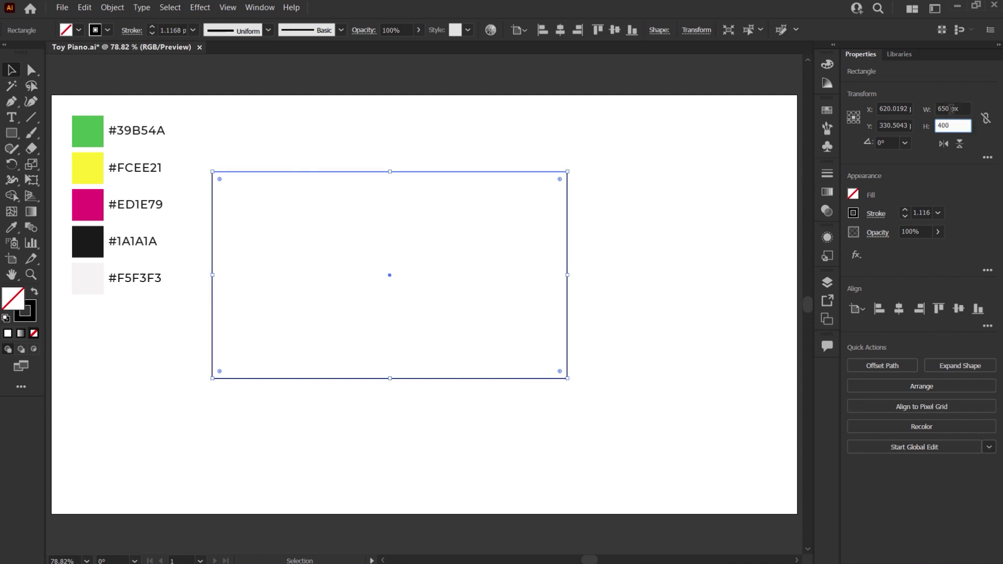
key(Return)
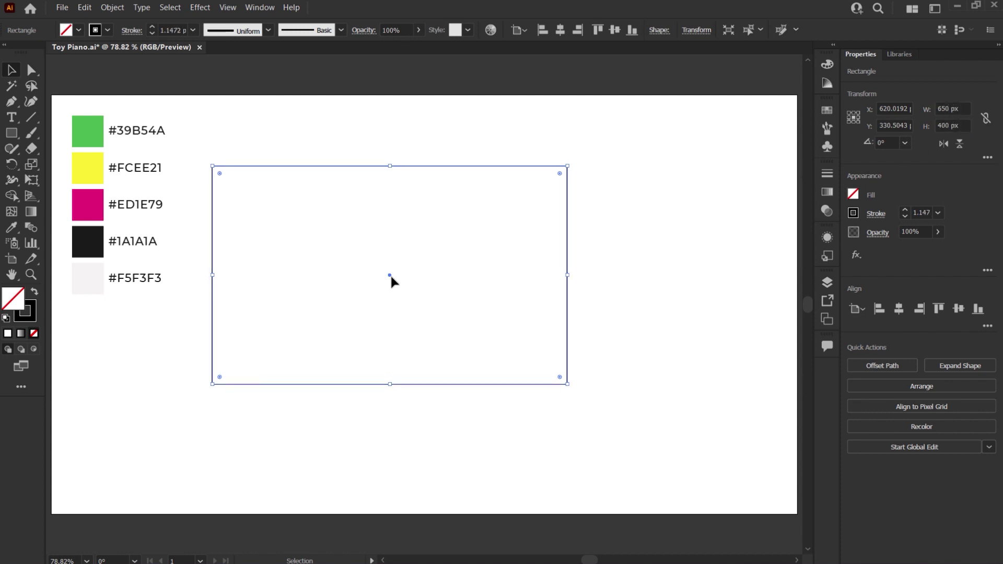
drag(391, 277, 448, 280)
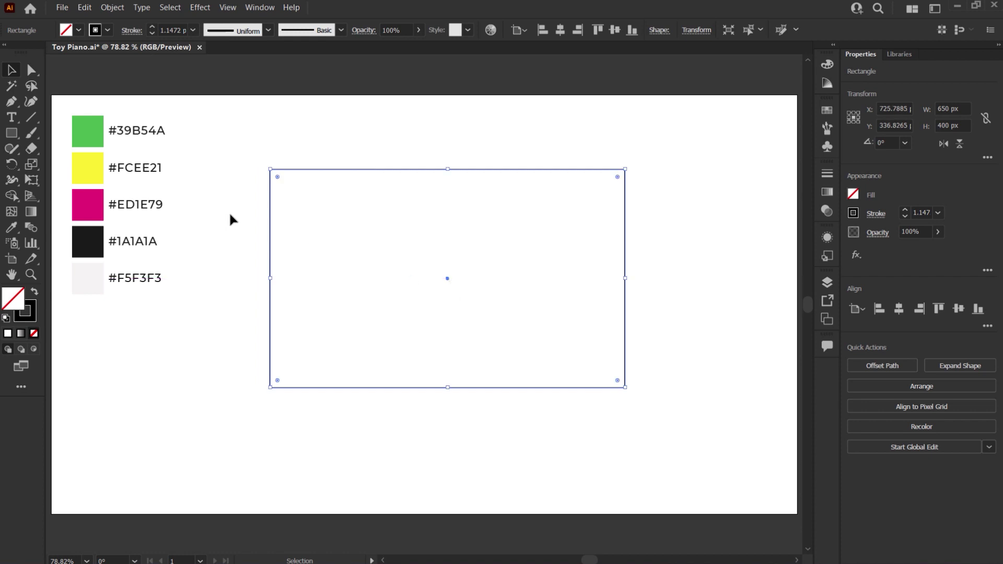
- Draw a square over the rectangle's left edge and size it to 170 × 170 px
click(12, 133)
drag(228, 237, 316, 319)
key(v)
click(943, 110)
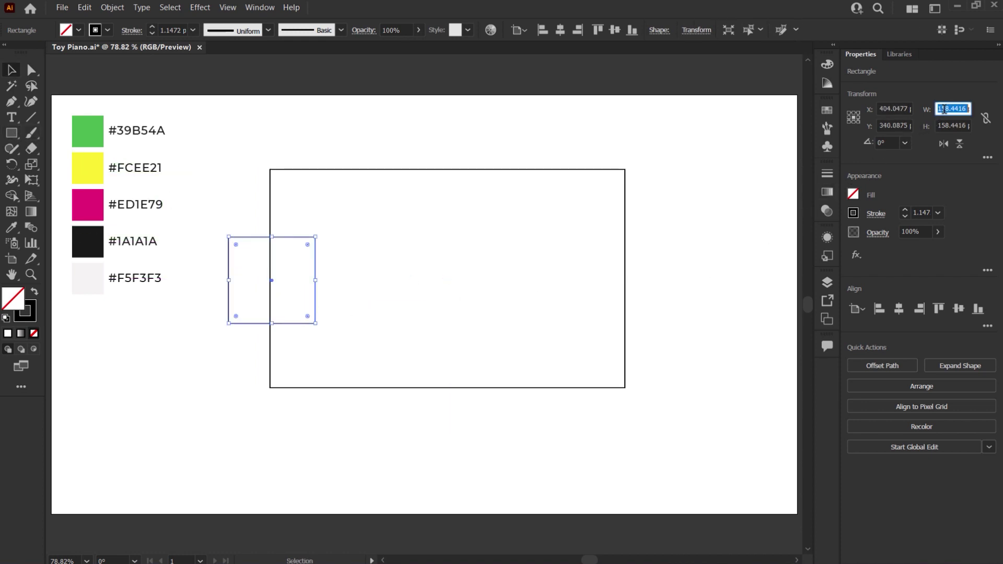
text(100px)
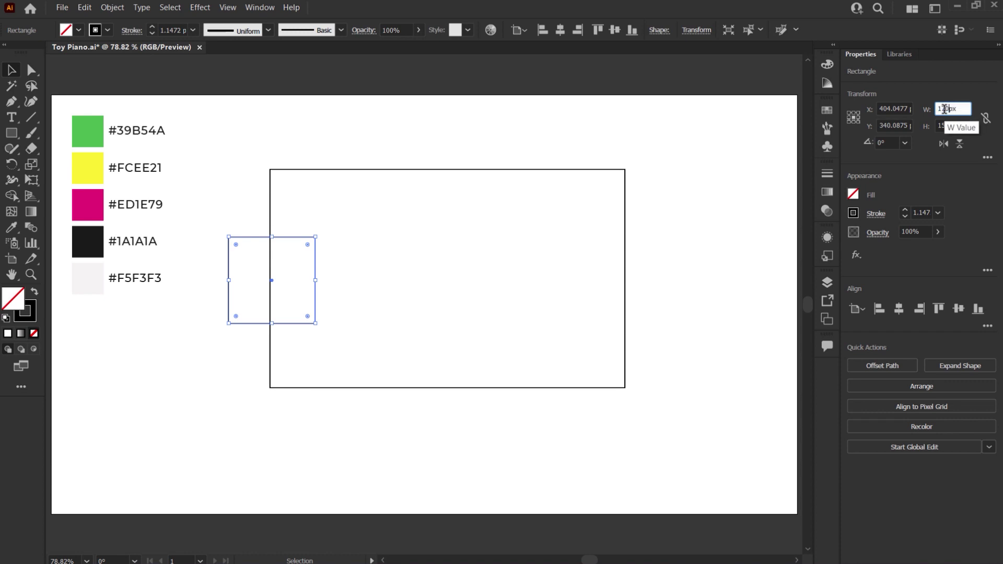
key(Tab)
key(Return)
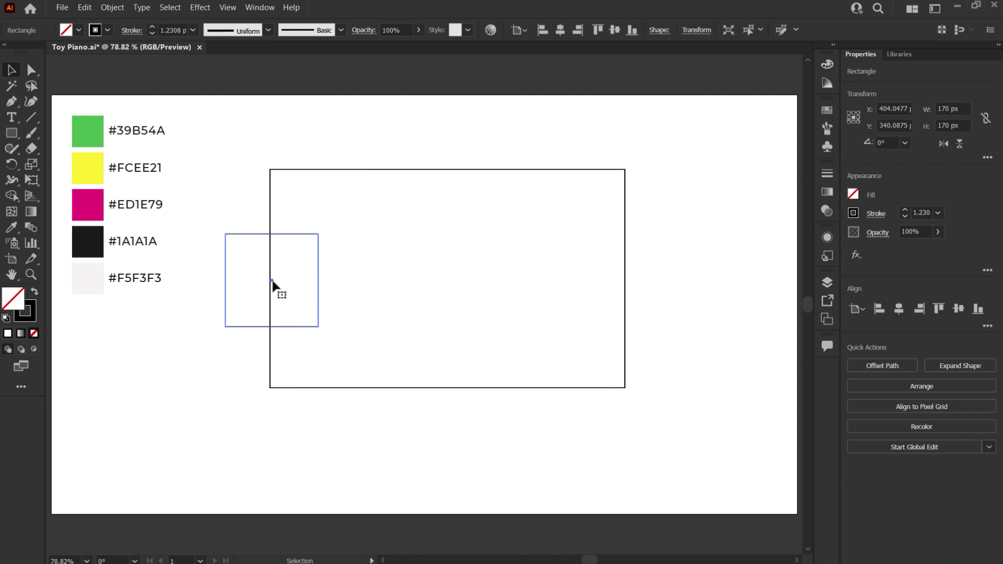
- Place the square across the left edge with a copy across the right edge
drag(272, 281, 625, 287)
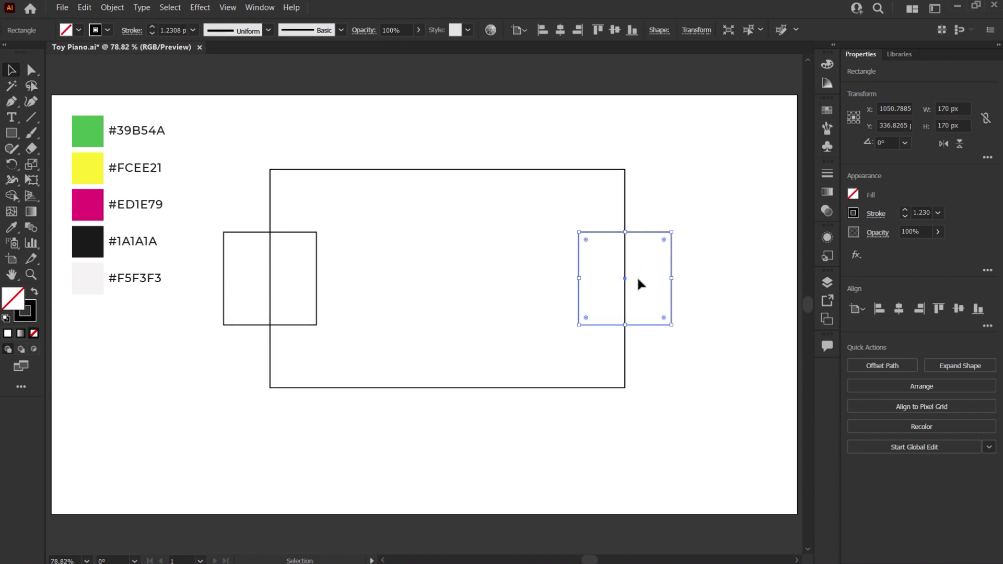
click(480, 218)
drag(432, 145, 467, 195)
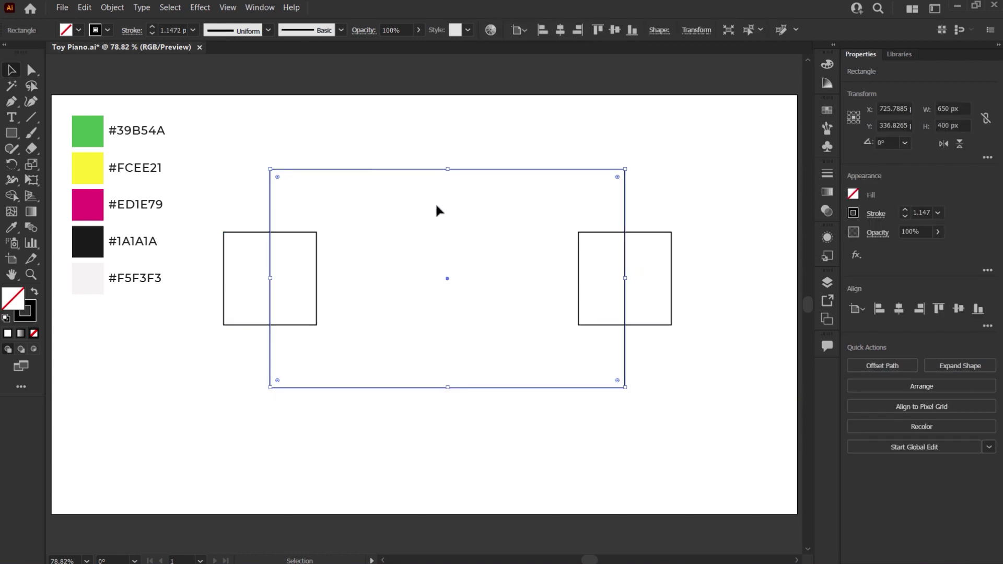
- Perspective-distort the rectangle into a trapezoid wider at the top than the bottom
drag(32, 180, 83, 184)
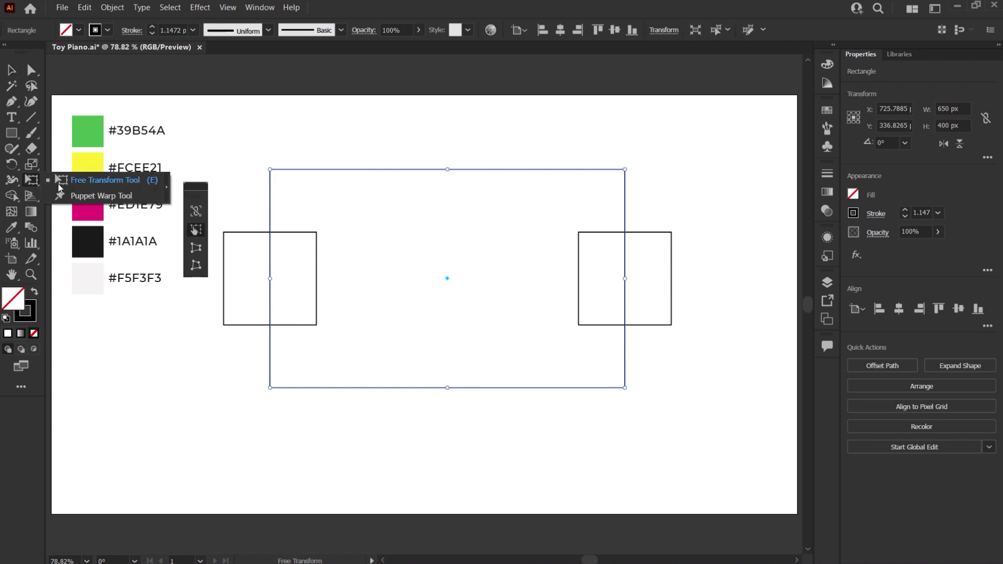
click(82, 181)
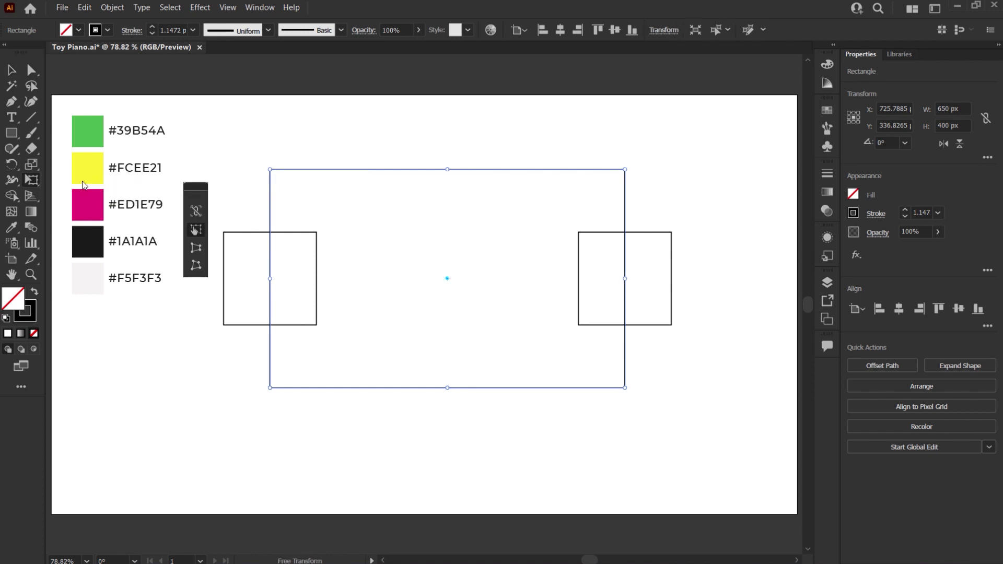
click(196, 254)
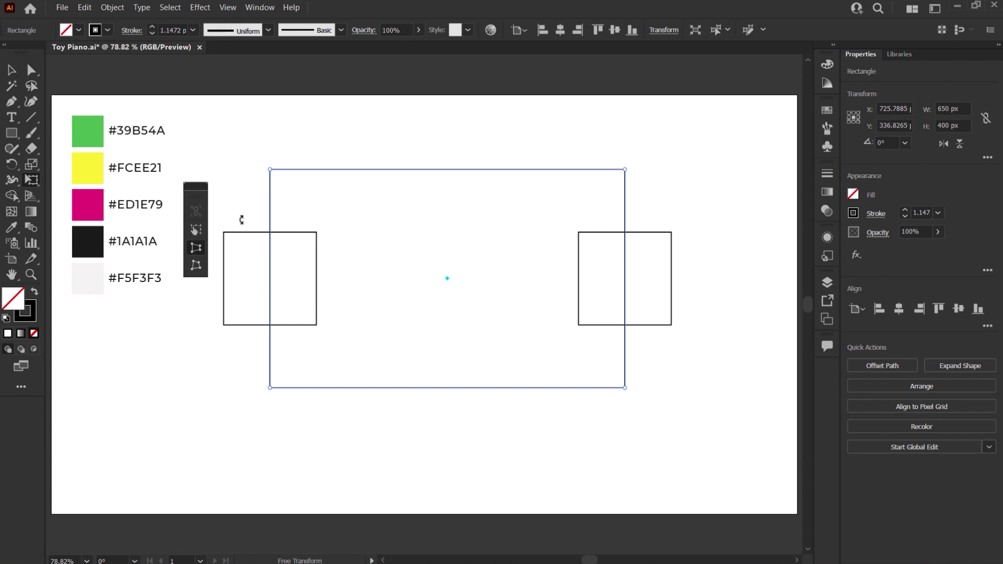
drag(270, 171, 246, 169)
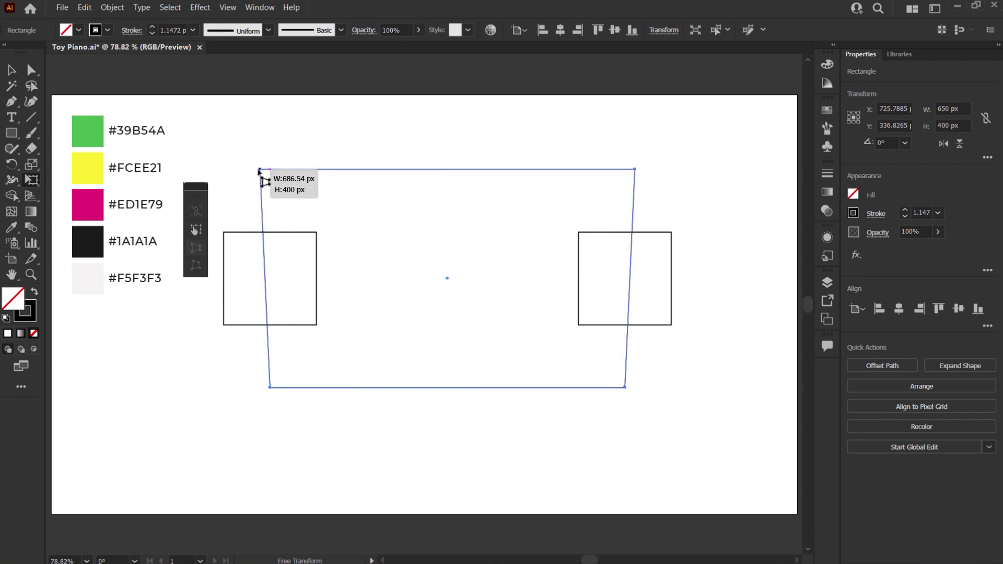
drag(270, 387, 295, 388)
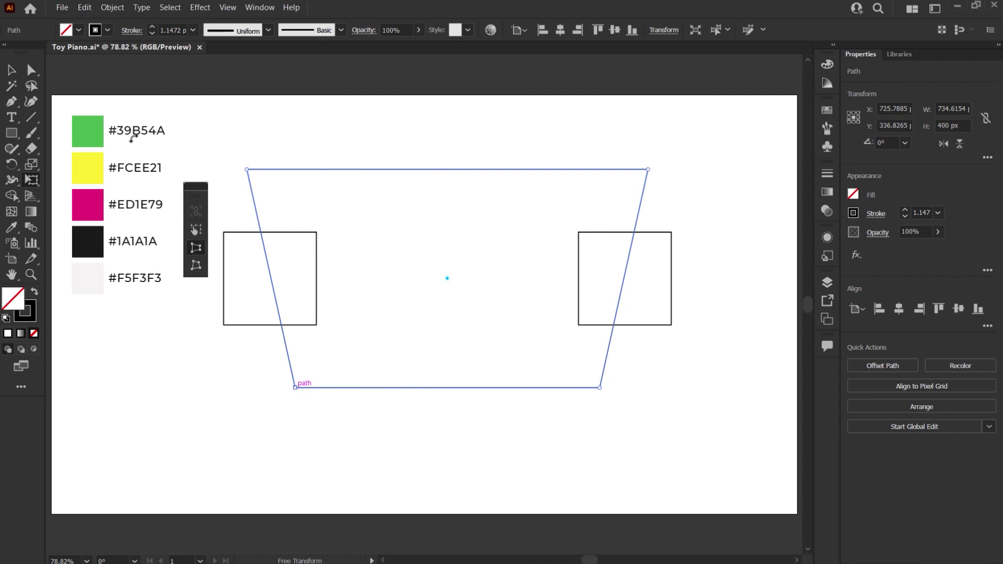
- Strongly round all four corners of the trapezoid
click(33, 71)
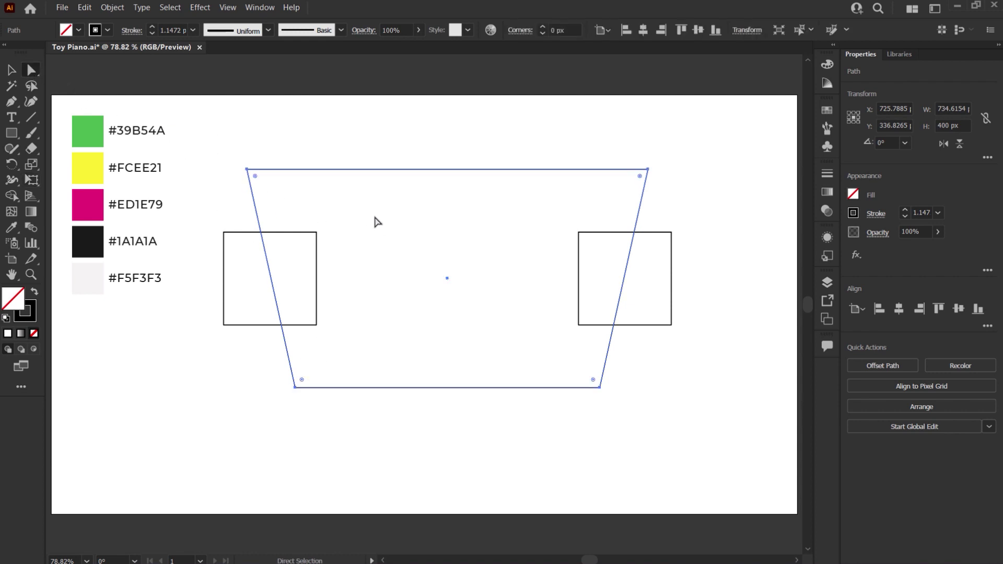
drag(255, 177, 333, 239)
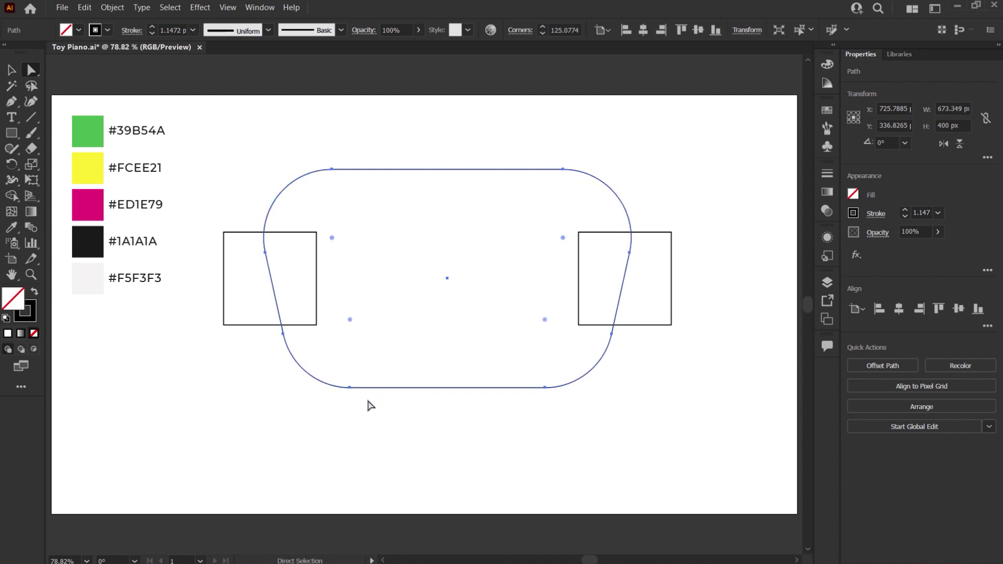
key(v)
click(360, 419)
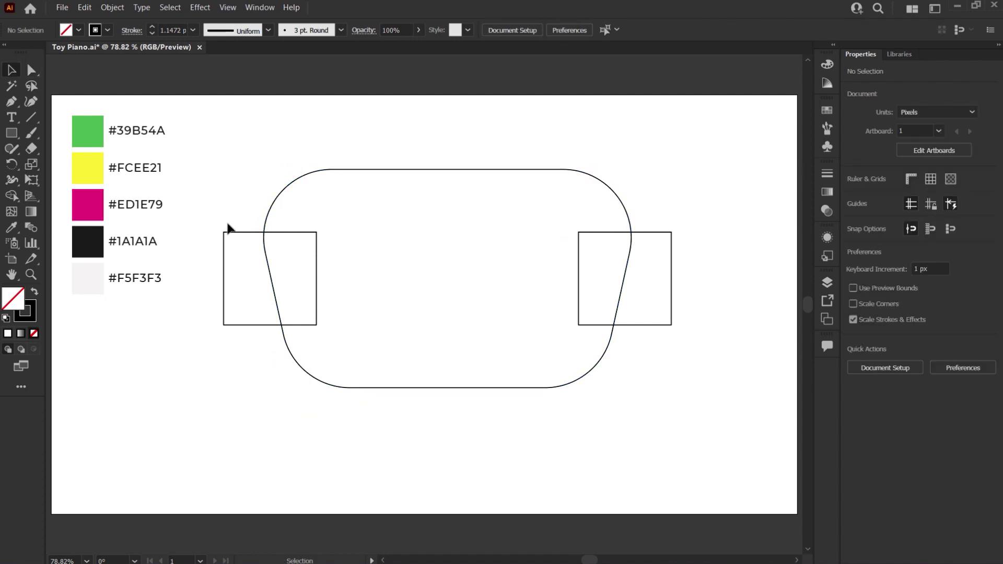
- Round the corners of both side squares to 67 px
drag(227, 224, 235, 239)
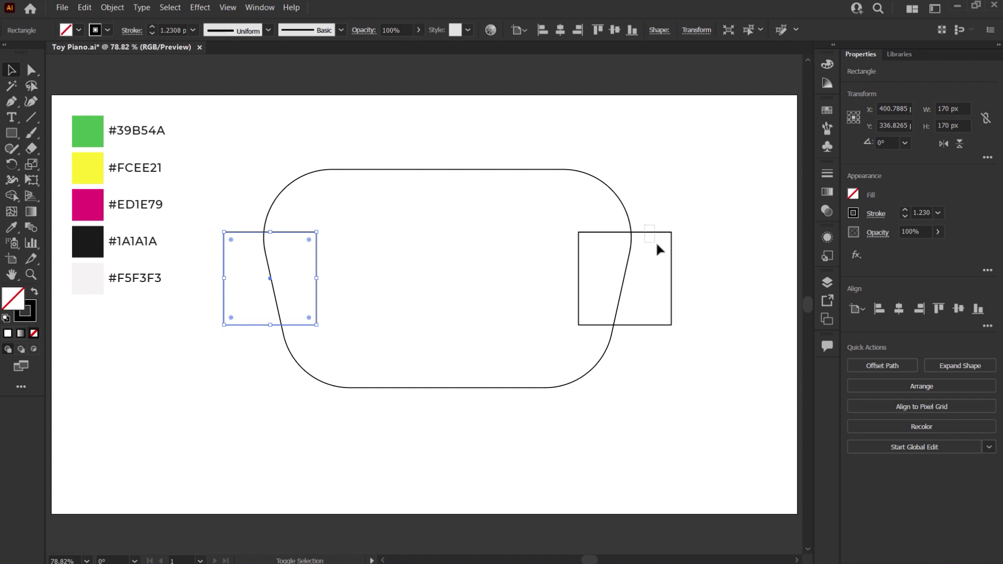
shift+drag(657, 244, 660, 246)
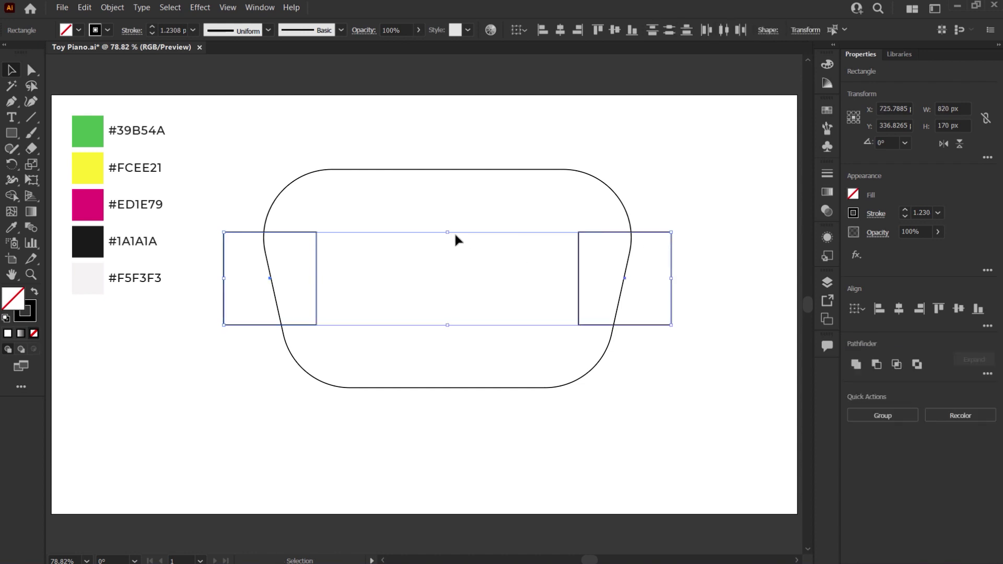
click(33, 73)
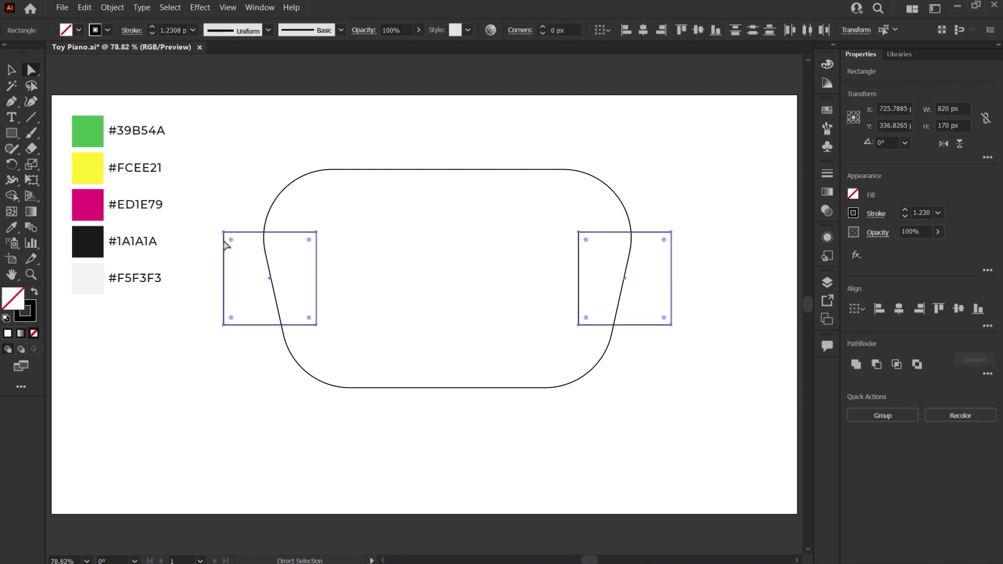
drag(230, 240, 253, 267)
key(v)
click(247, 386)
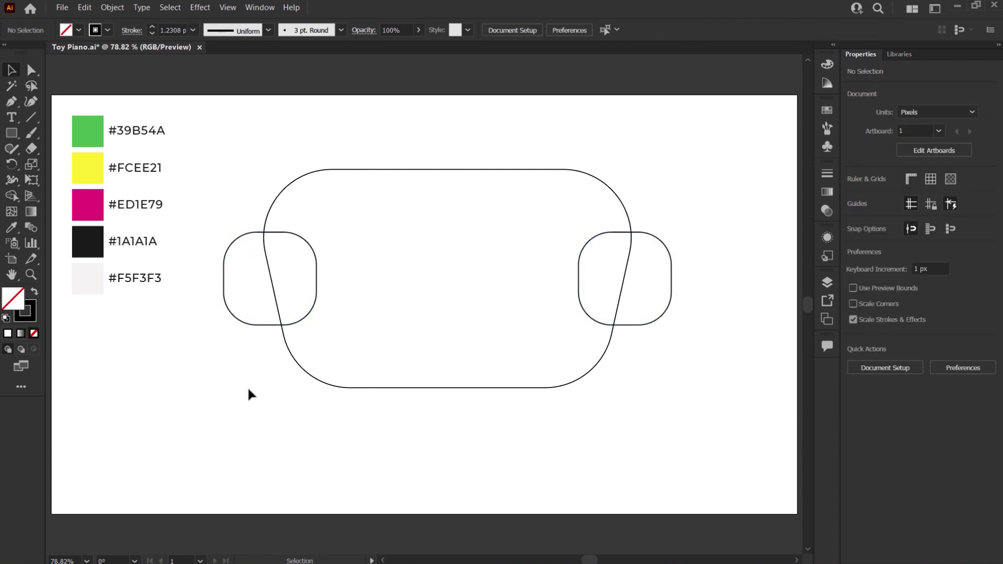
- Copy the rounded body slightly higher and widen the copy to about 746 px
click(381, 388)
drag(394, 387, 395, 378)
drag(631, 269, 649, 269)
click(554, 357)
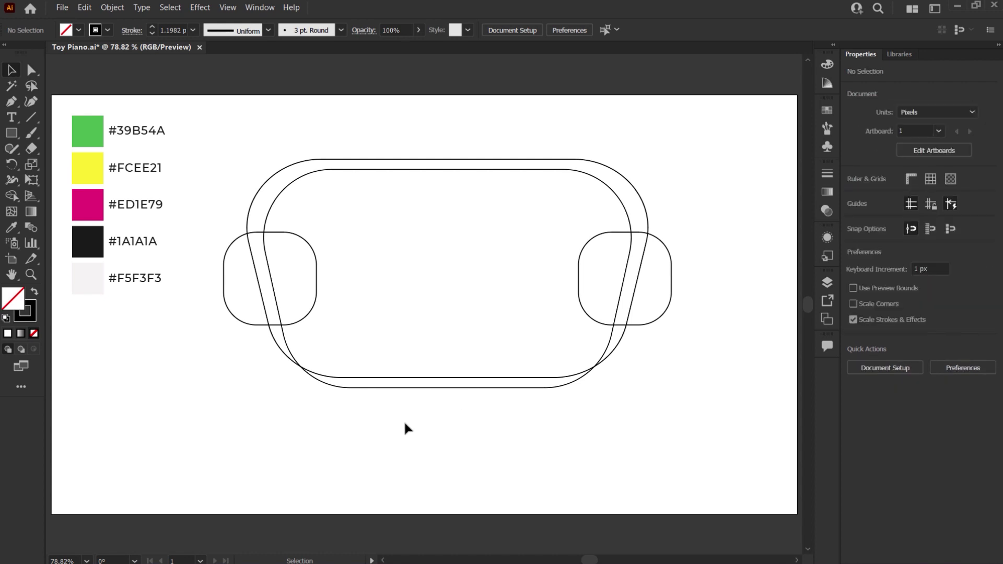
- Divide the overlapping outline shapes into separate pieces and ungroup them
drag(297, 448, 678, 277)
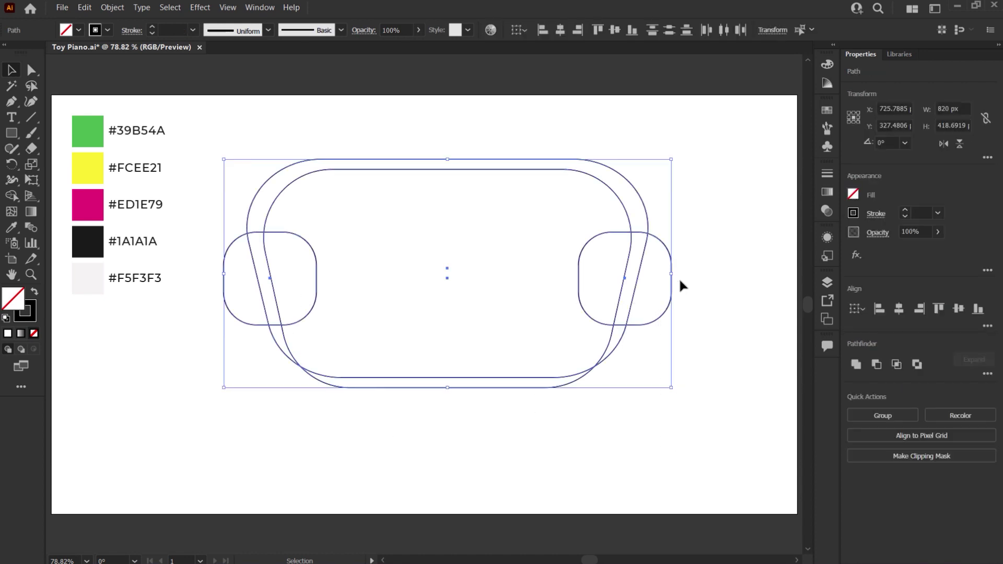
click(987, 374)
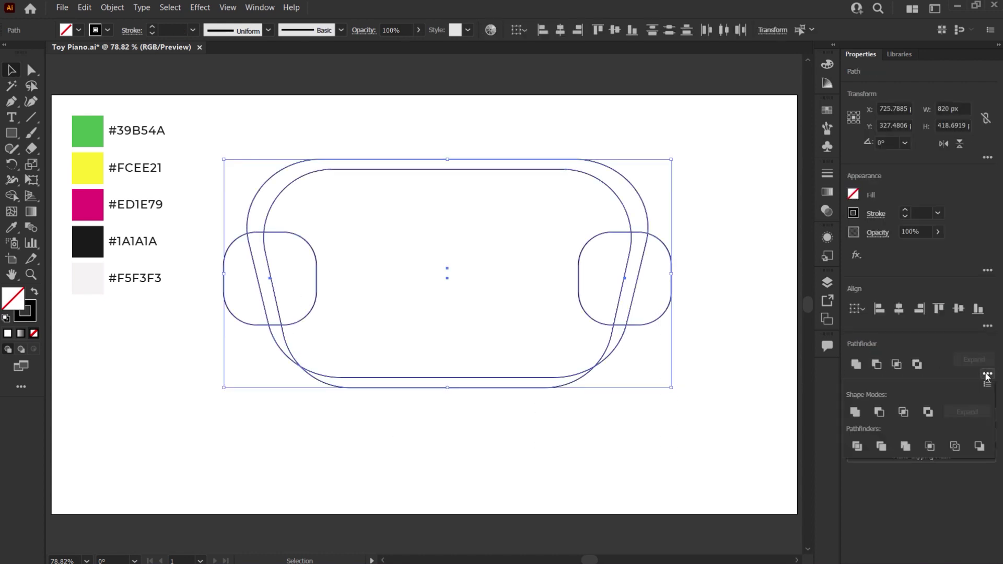
click(858, 446)
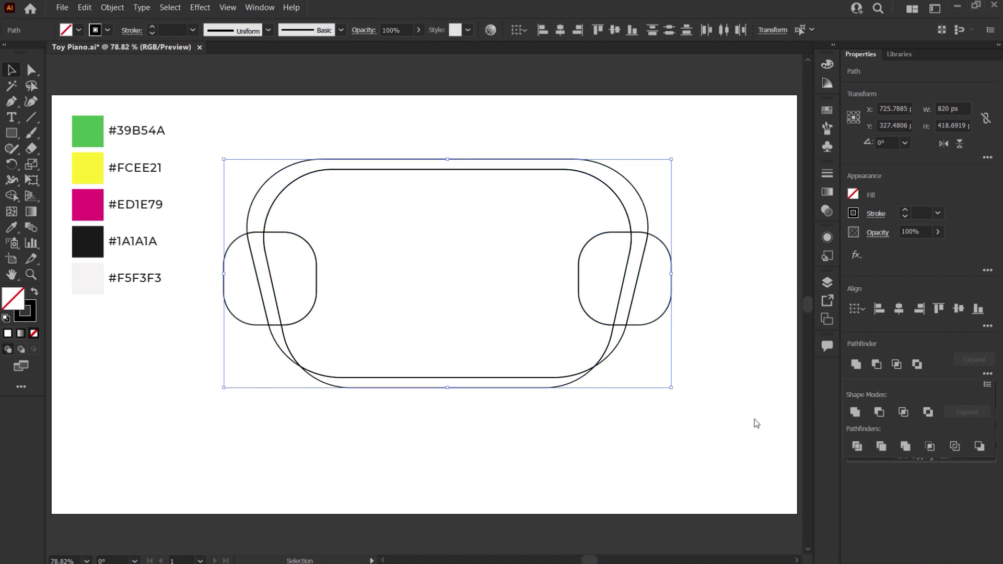
drag(523, 408, 556, 364)
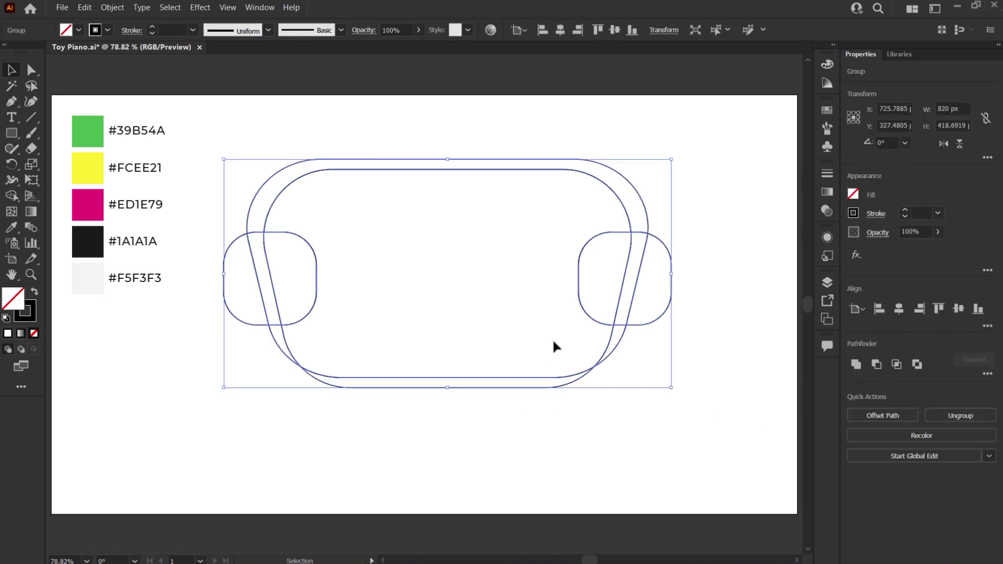
right_click(553, 337)
click(607, 437)
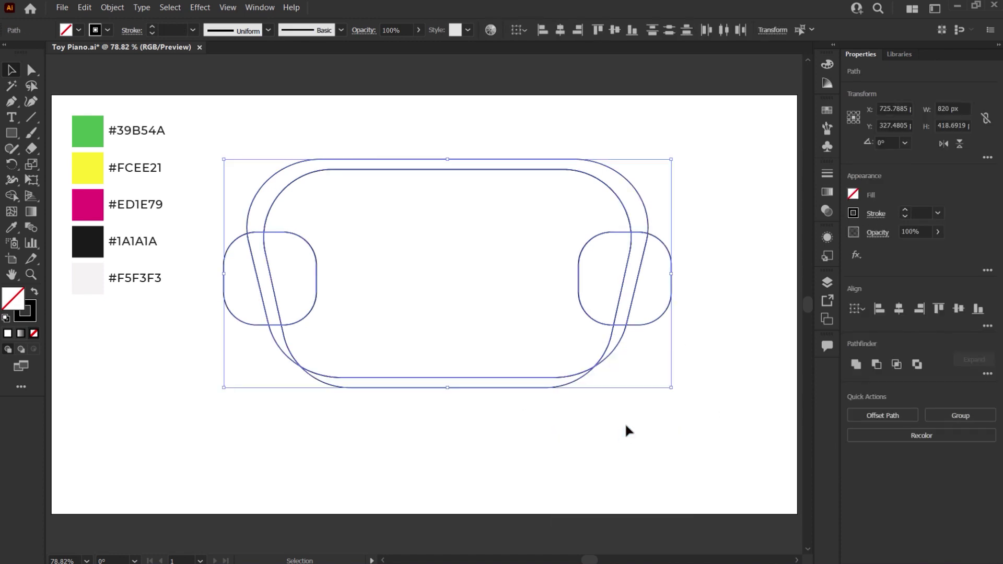
- Delete the unwanted slivers, outer top arc and left overlap pieces
click(650, 312)
key(Delete)
click(646, 234)
key(Delete)
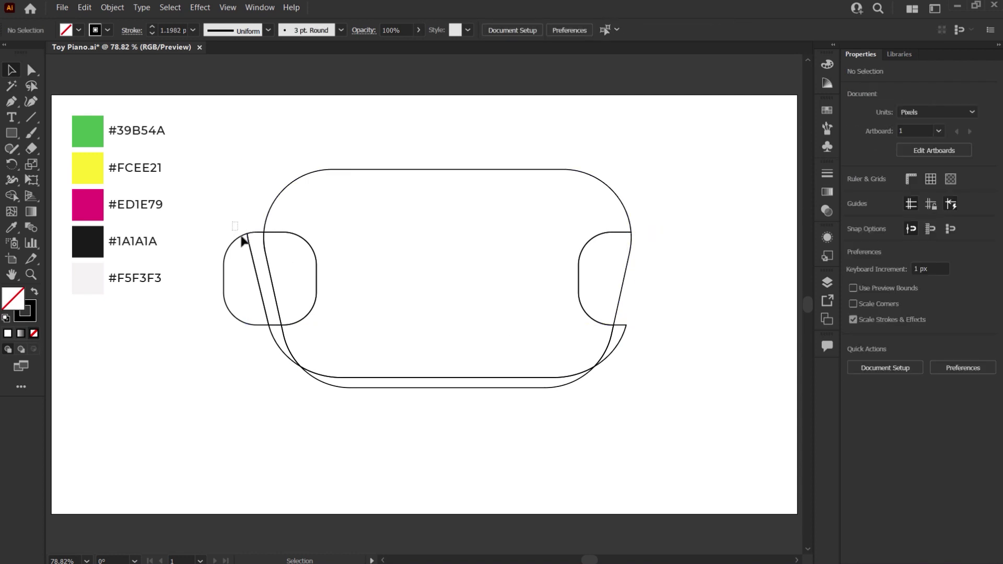
click(253, 251)
key(Delete)
drag(643, 324, 620, 342)
key(Delete)
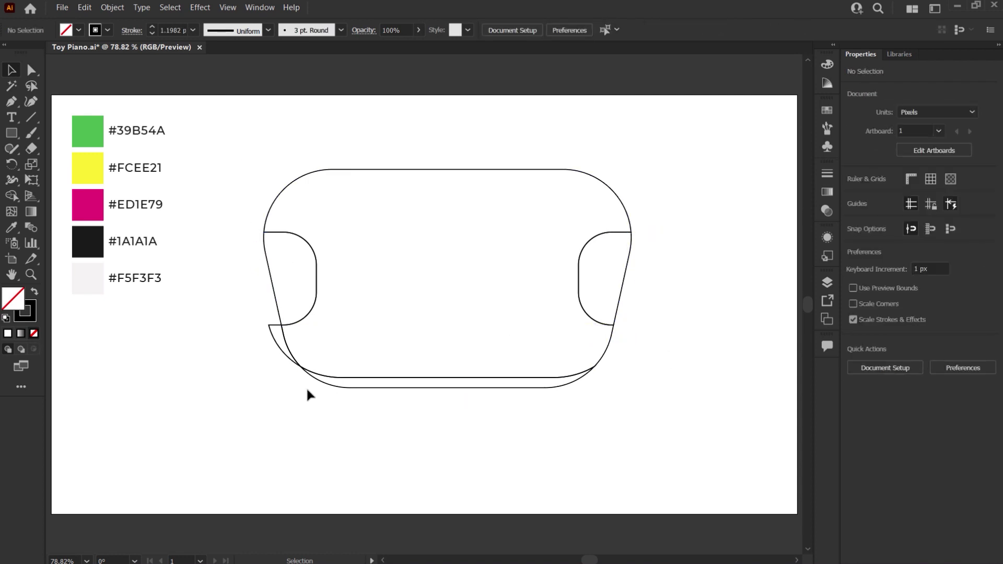
drag(267, 334, 269, 335)
key(Delete)
- Give the remaining piano-body outline a 1 pt stroke
drag(247, 205, 621, 414)
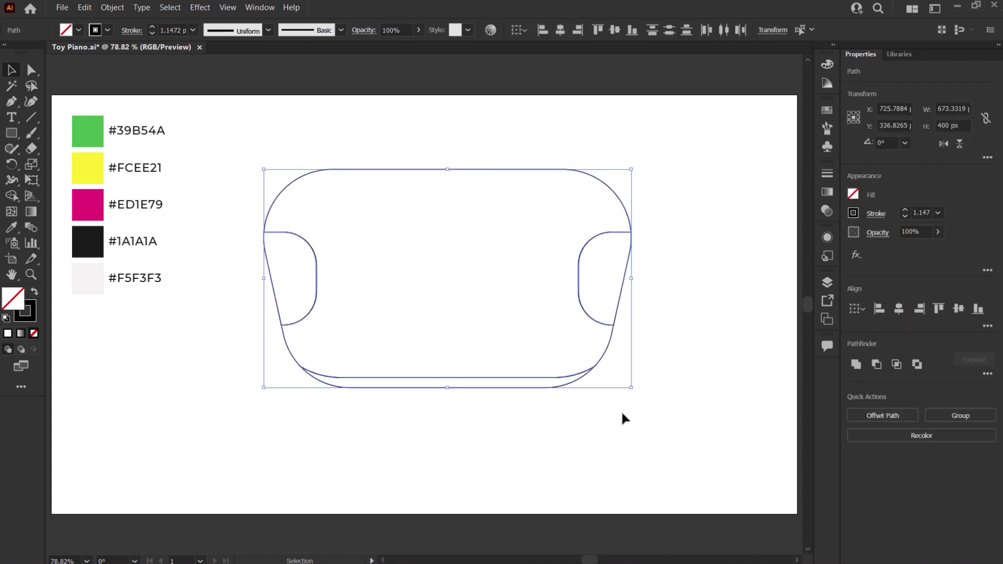
click(193, 31)
click(215, 86)
click(132, 30)
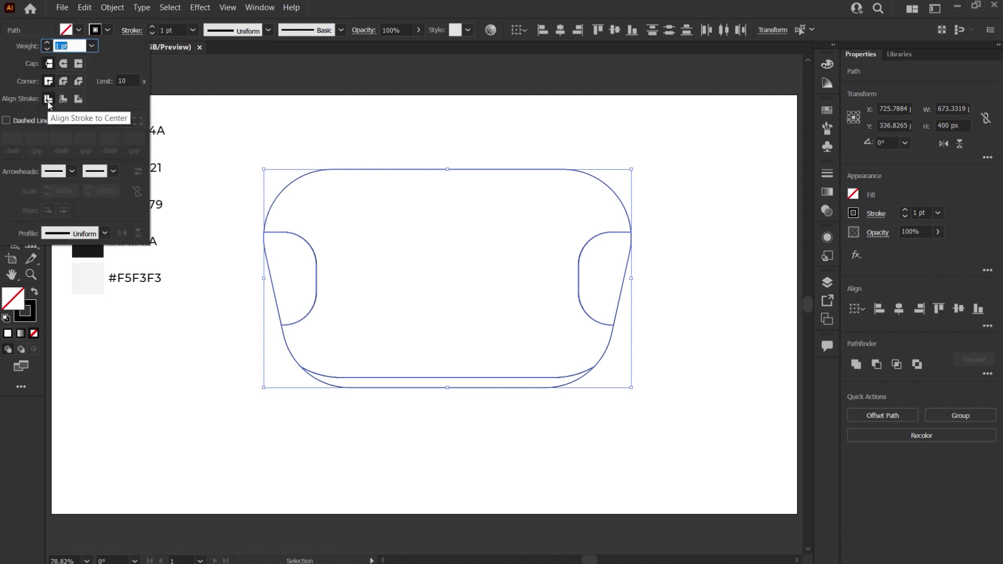
click(311, 129)
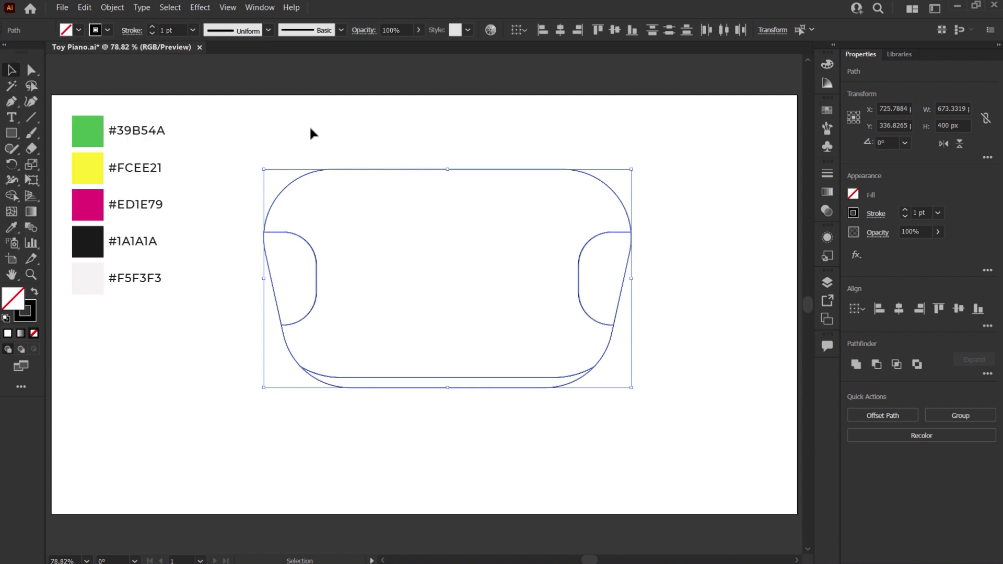
- Draw a key rectangle sized 75 × 240 px beside the piano body
key(m)
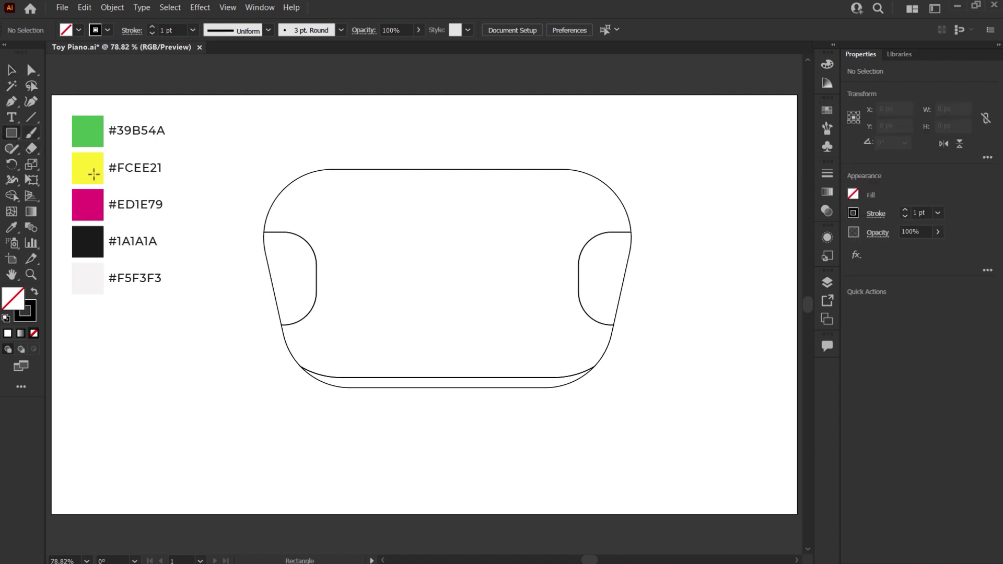
drag(207, 208, 252, 321)
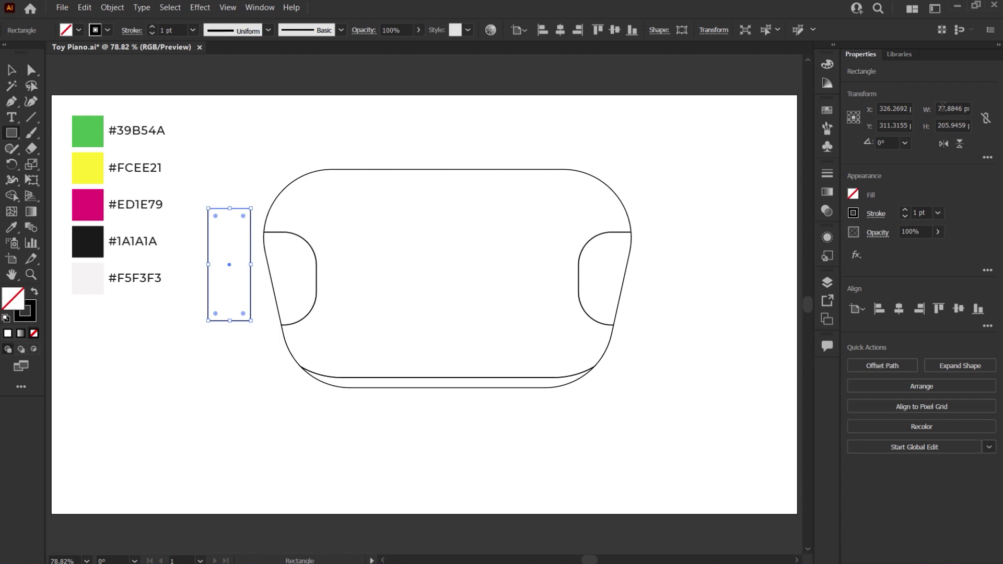
click(943, 108)
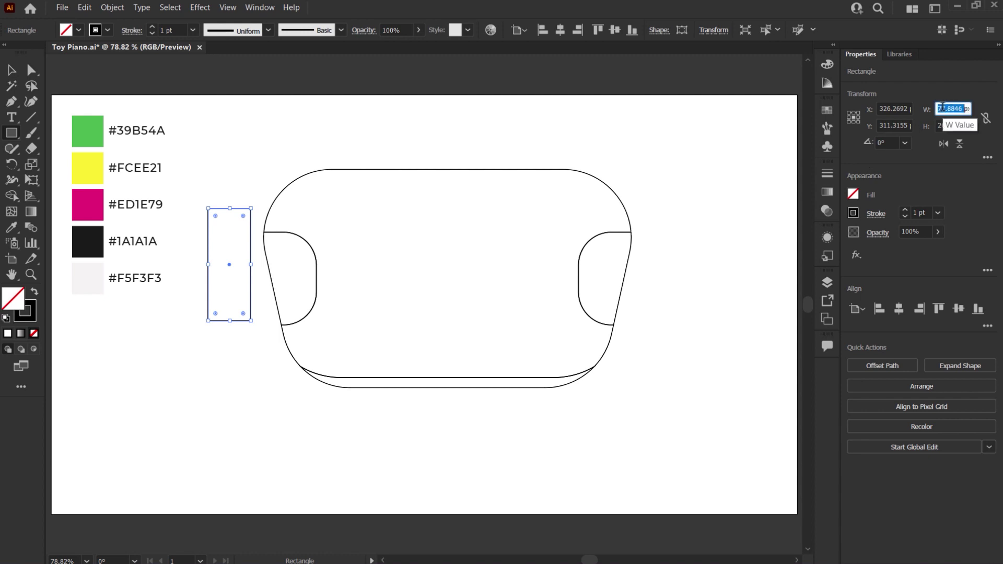
text(7px)
key(Tab)
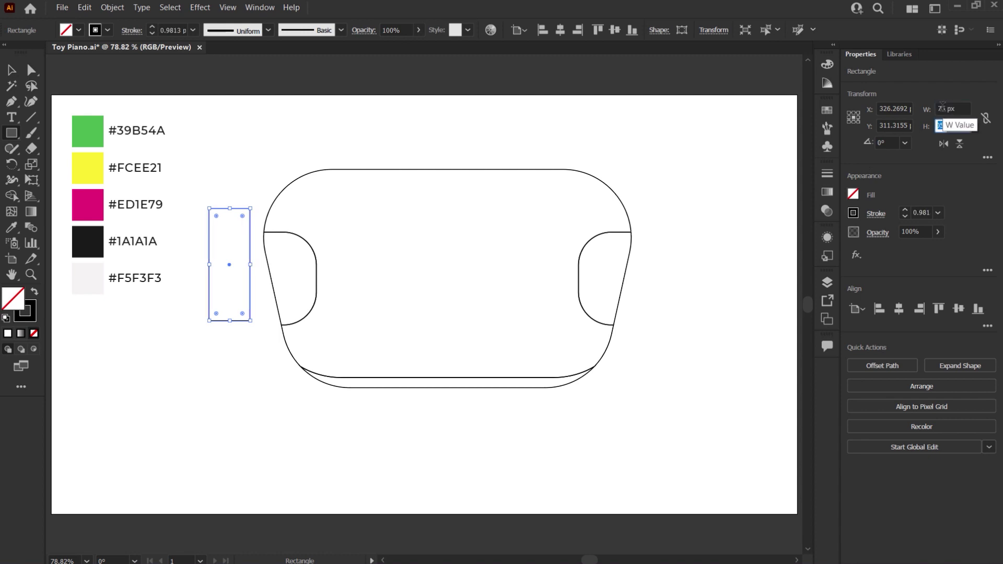
text(240)
key(Return)
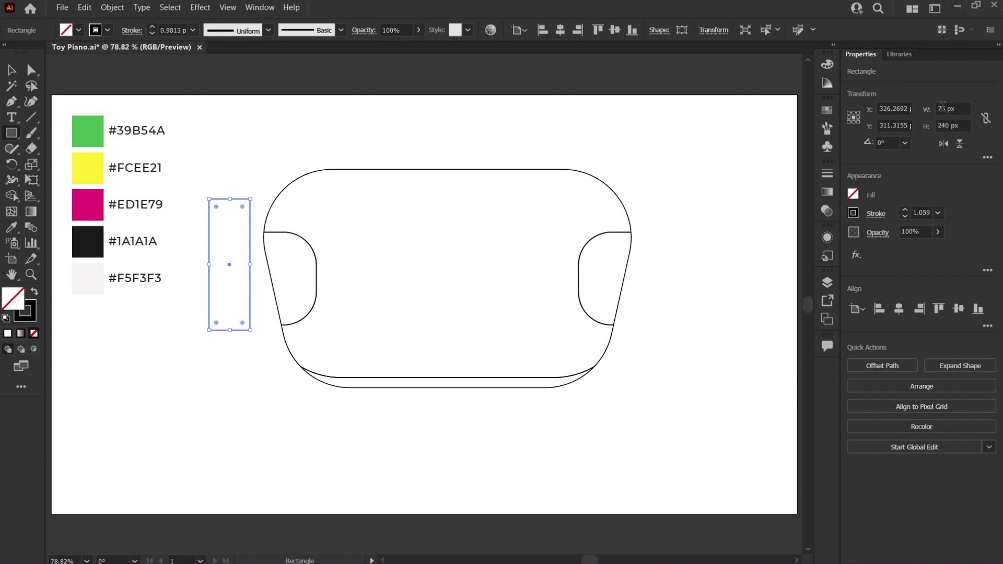
- Place the key on the body and repeat copies side by side with Ctrl+D
key(v)
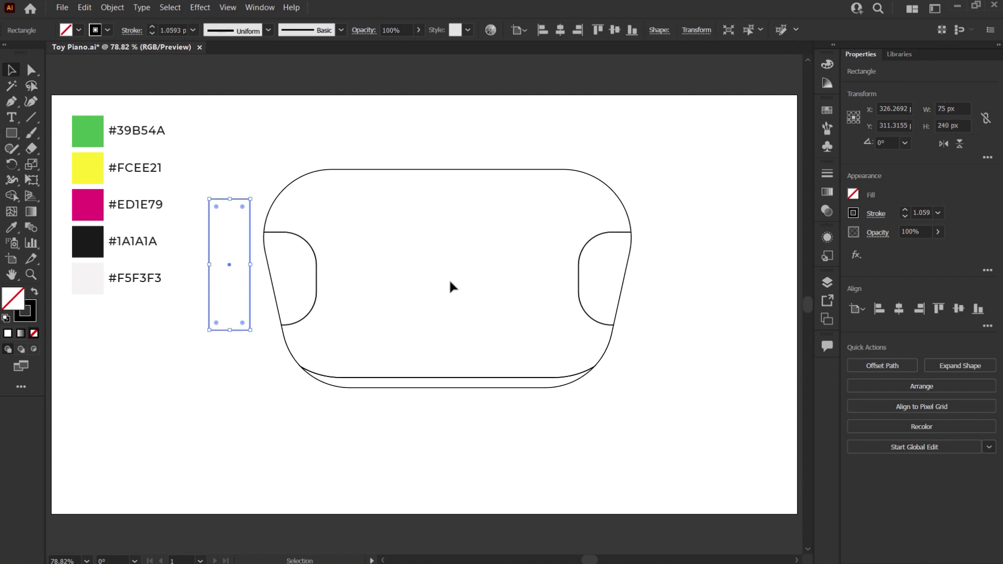
mouse_move(228, 263)
mouse_down()
mouse_move(369, 311)
mouse_move(405, 311)
mouse_up()
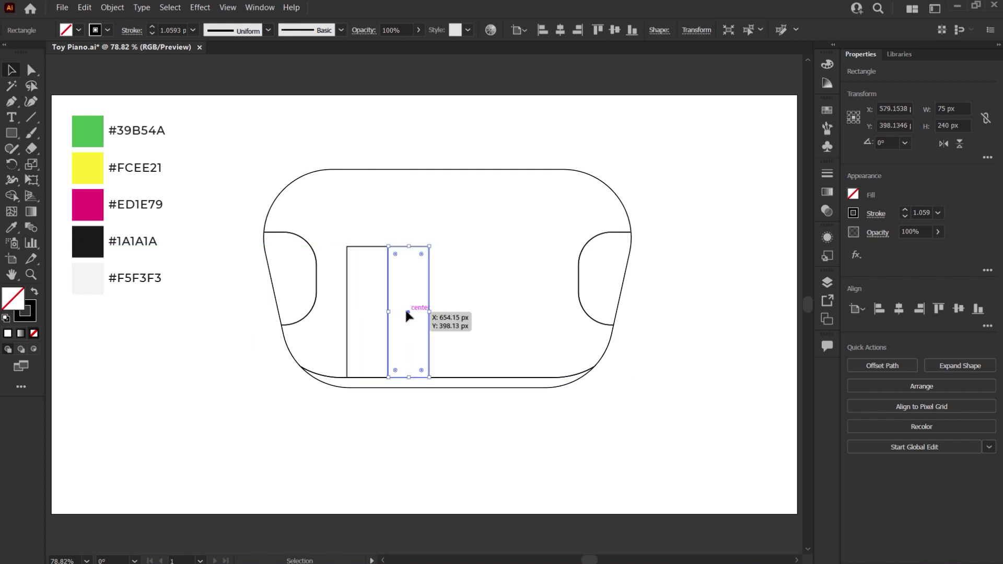
key(ctrl+d)
- Add a fifth key and shift the whole key row slightly left
key(ctrl+d)
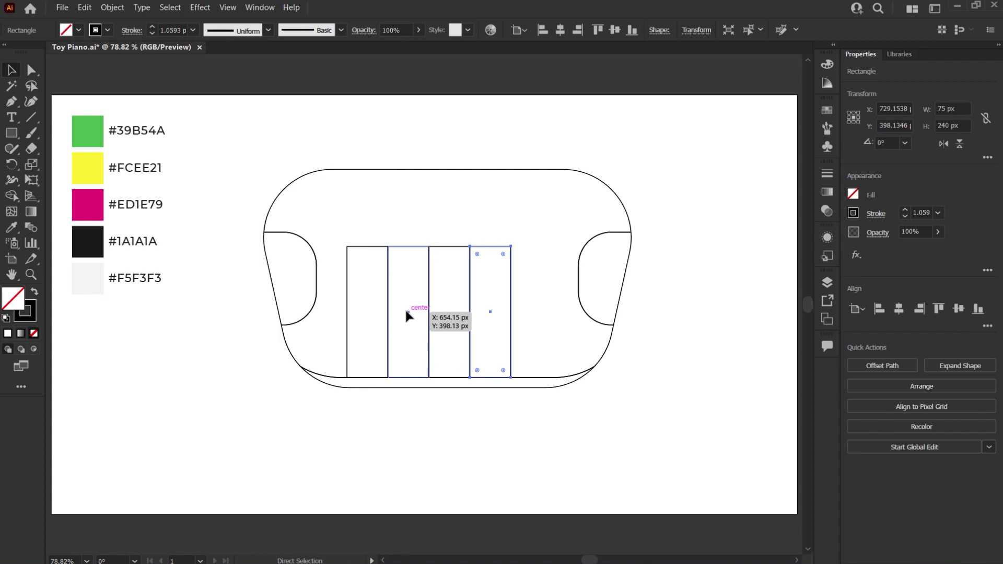
key(ctrl+d)
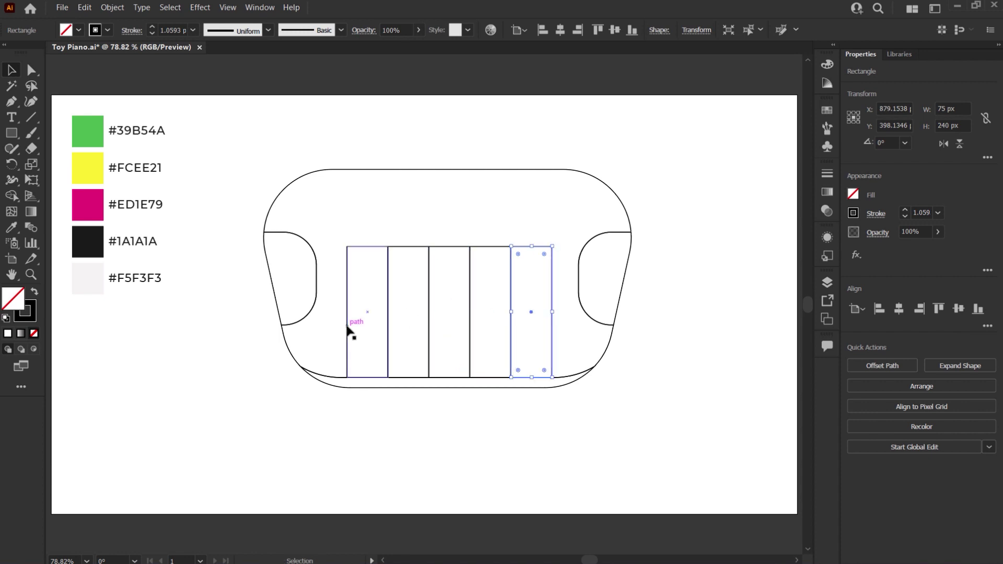
drag(333, 321, 522, 332)
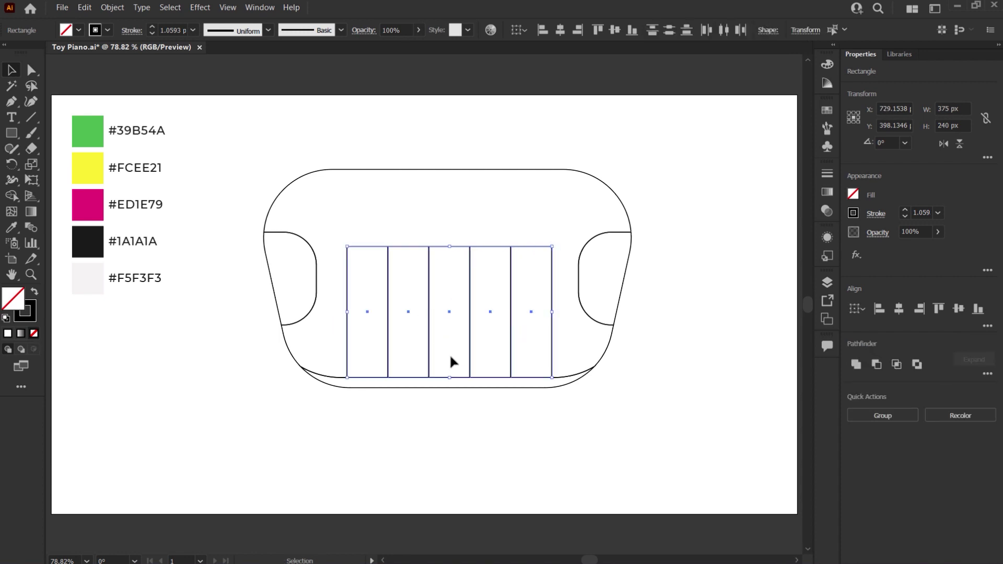
drag(469, 360, 466, 361)
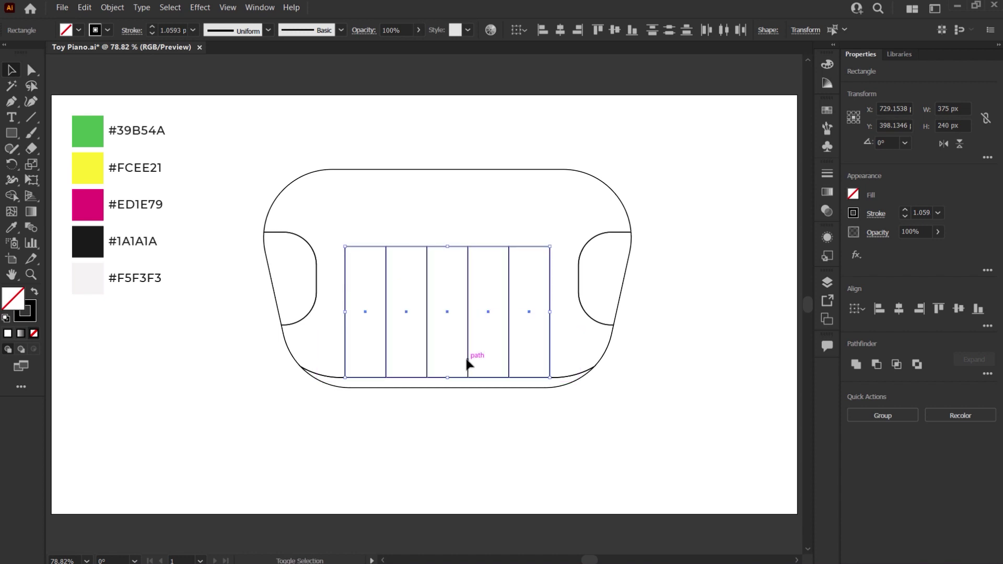
click(465, 421)
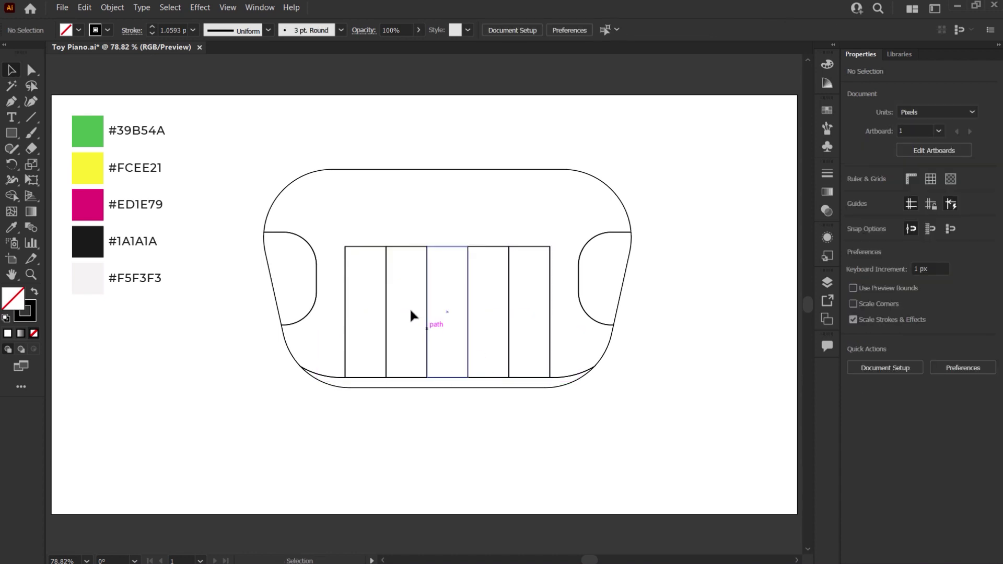
- Round the outer top corners of the two end keys to about 44 px
click(366, 247)
shift+click(530, 250)
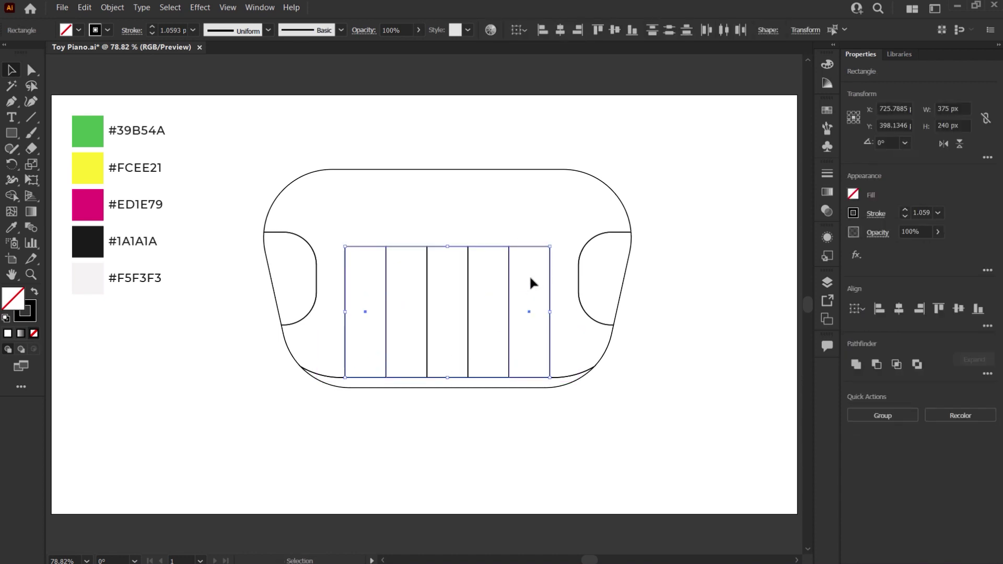
click(30, 70)
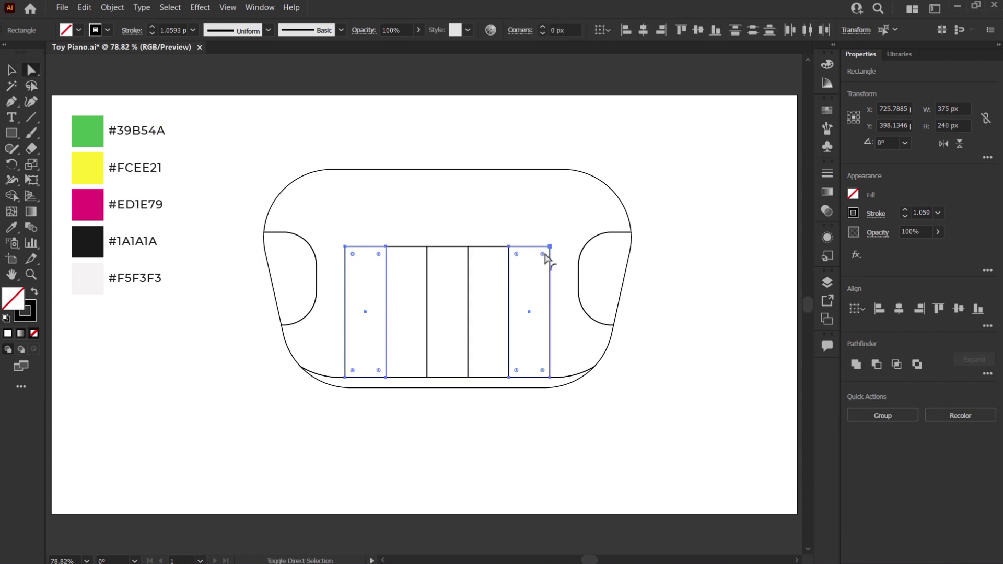
drag(542, 254, 529, 273)
click(499, 447)
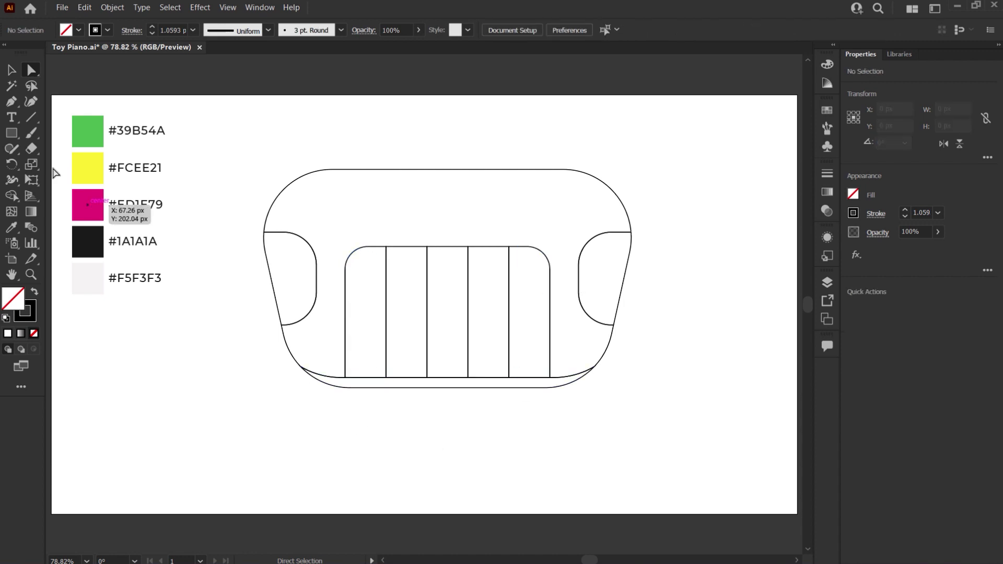
- Draw a narrow black-key rectangle sized 45 × 140 px over the first key line
click(14, 135)
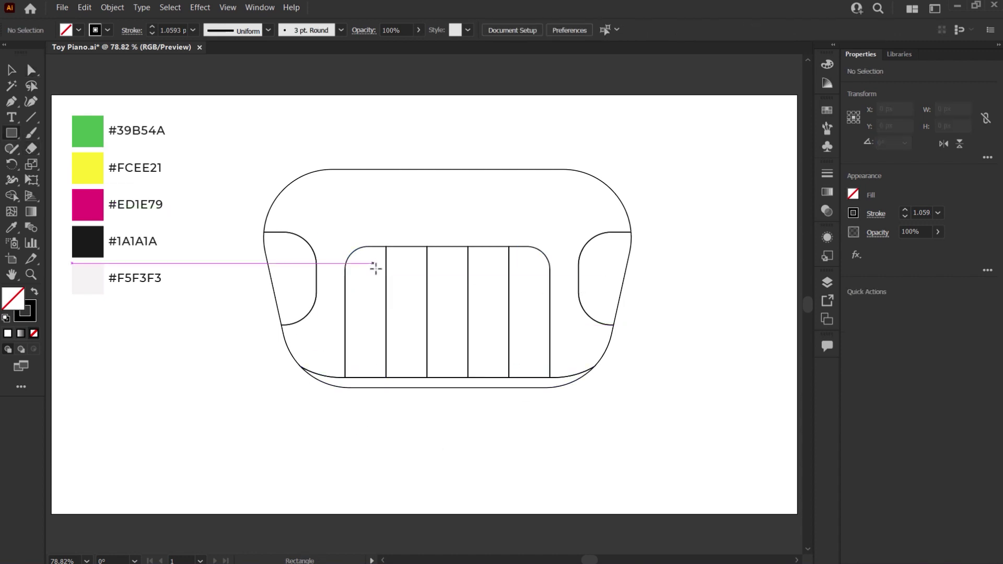
drag(372, 263, 406, 330)
key(v)
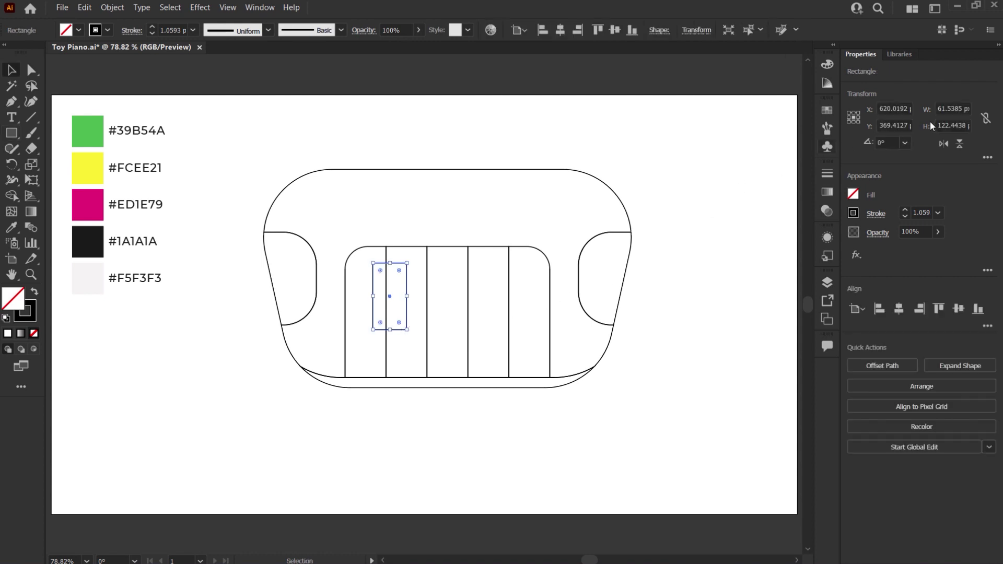
click(943, 108)
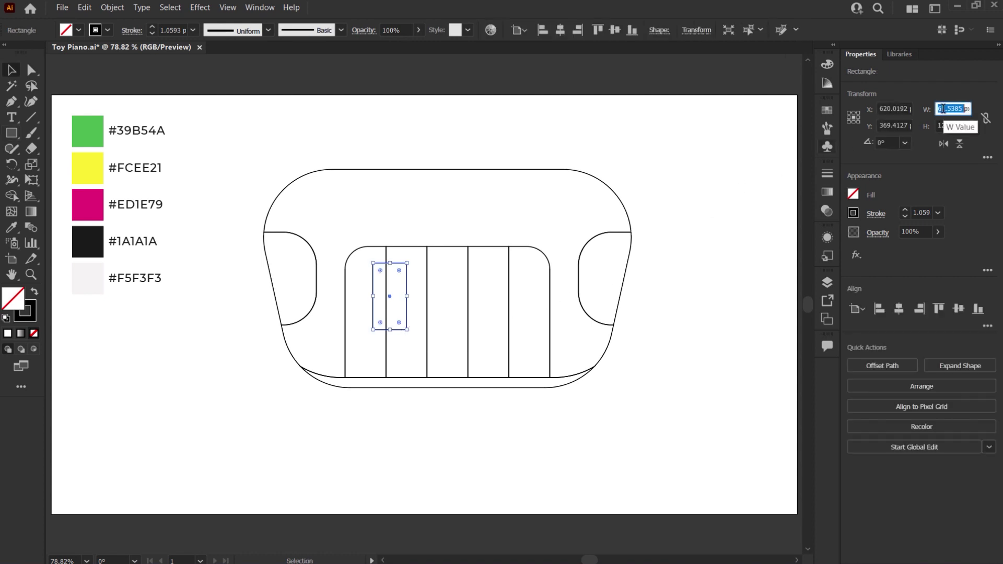
text(4px)
key(Tab)
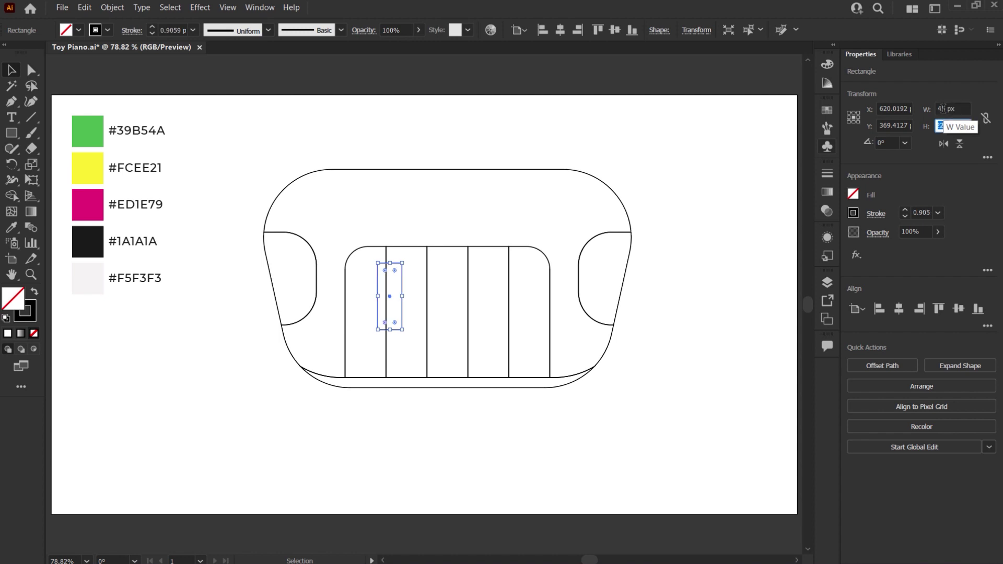
text(0)
key(Return)
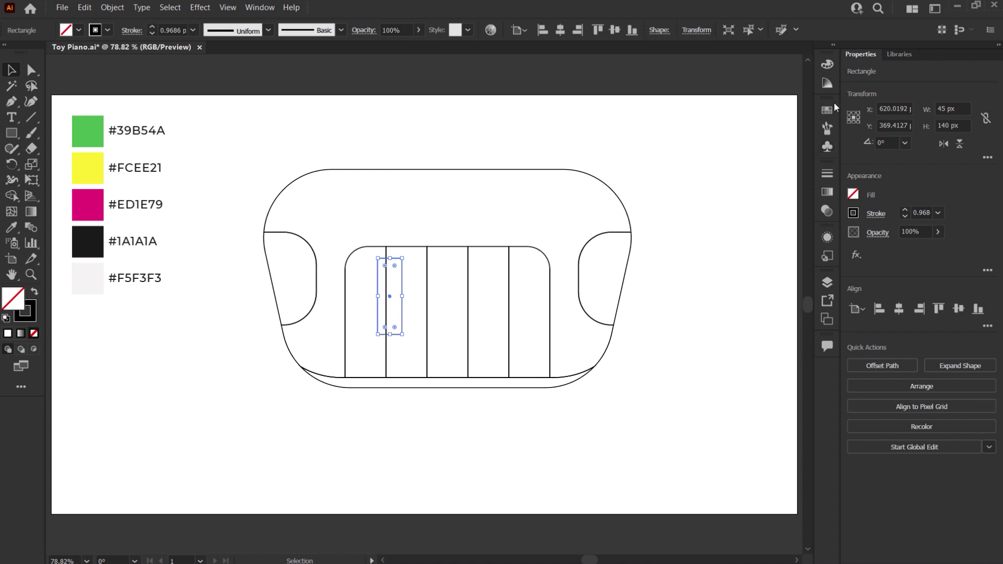
- Move the narrow key up to the keyboard's top edge and fully round its bottom end
drag(390, 299, 389, 275)
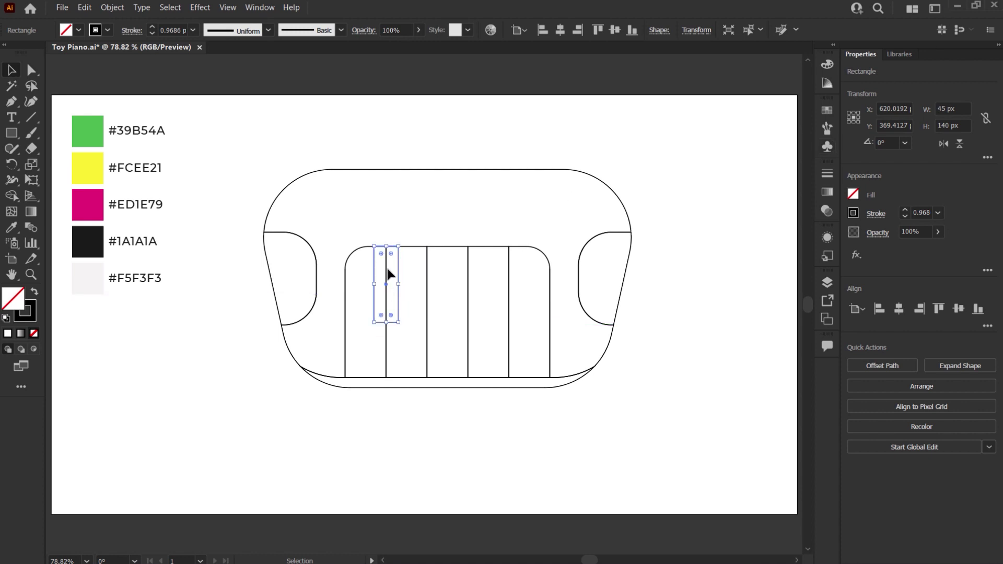
scroll(387, 251, up, 3)
scroll(387, 250, up, 5)
scroll(403, 260, up, 3)
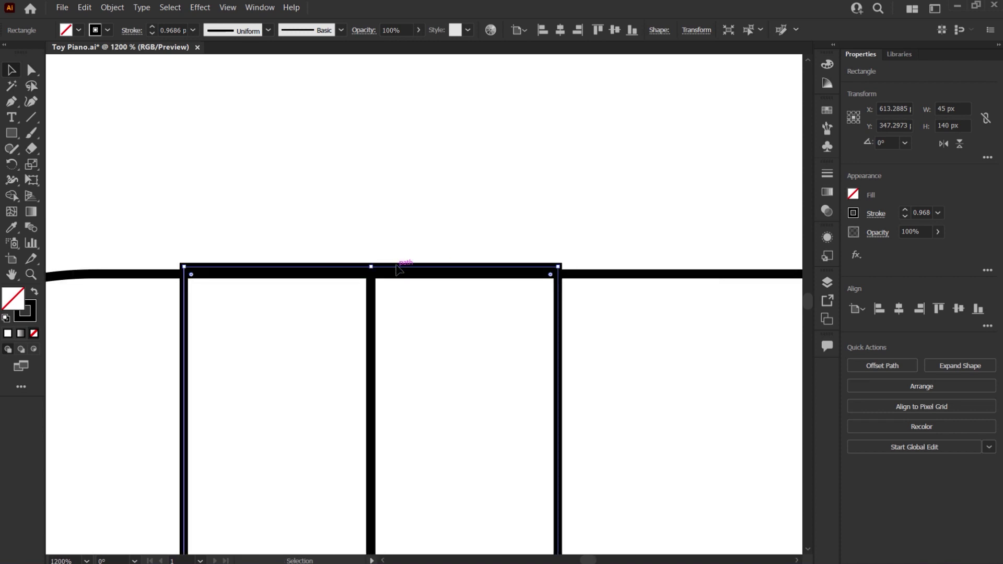
drag(397, 270, 397, 275)
scroll(399, 292, down, 1)
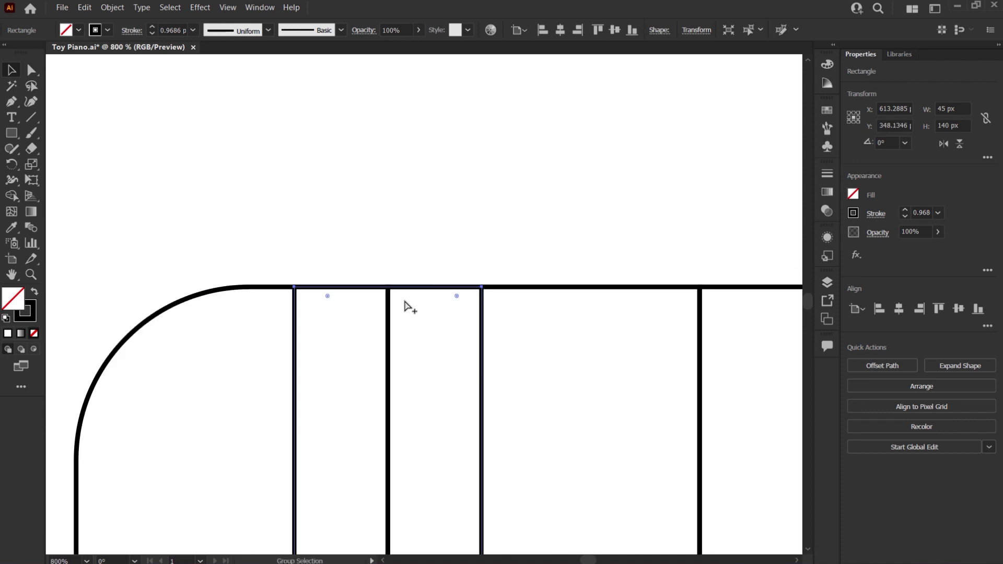
scroll(409, 307, down, 1)
drag(411, 414, 420, 206)
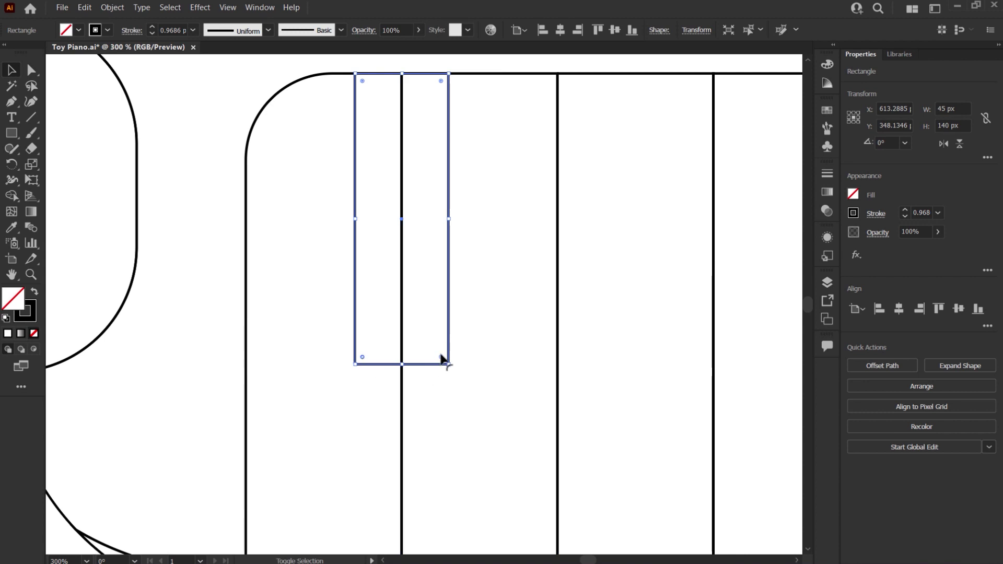
drag(441, 358, 435, 265)
- Copy the rounded black key further right across the white keys
scroll(434, 266, down, 1)
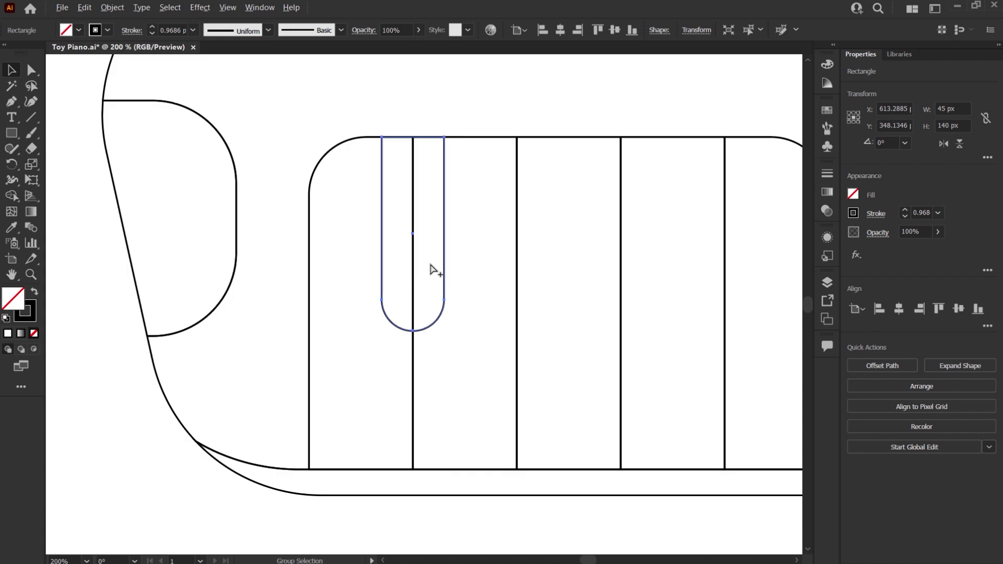
scroll(455, 284, down, 1)
scroll(418, 291, right, 3)
scroll(384, 305, right, 3)
scroll(385, 305, up, 2)
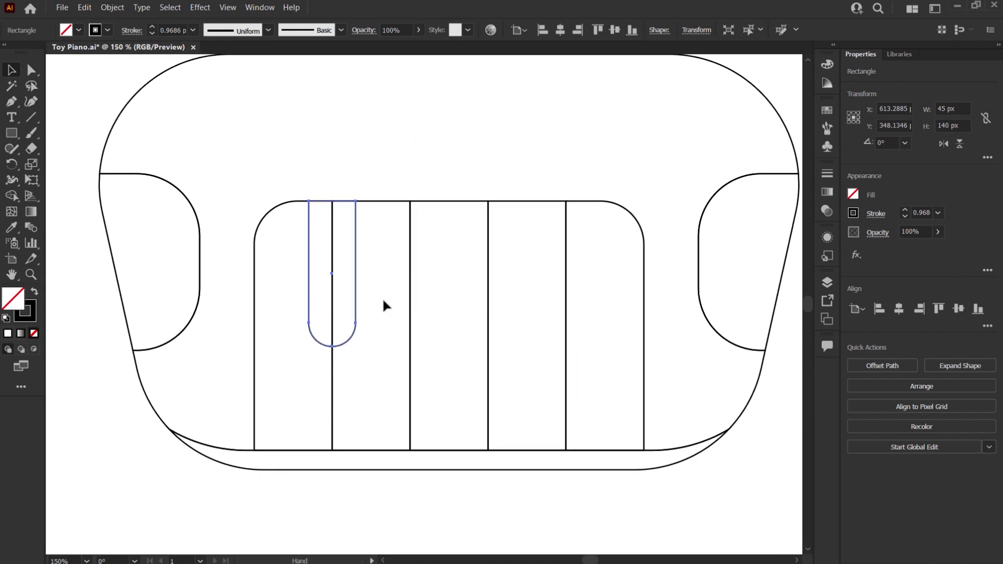
drag(357, 286, 435, 292)
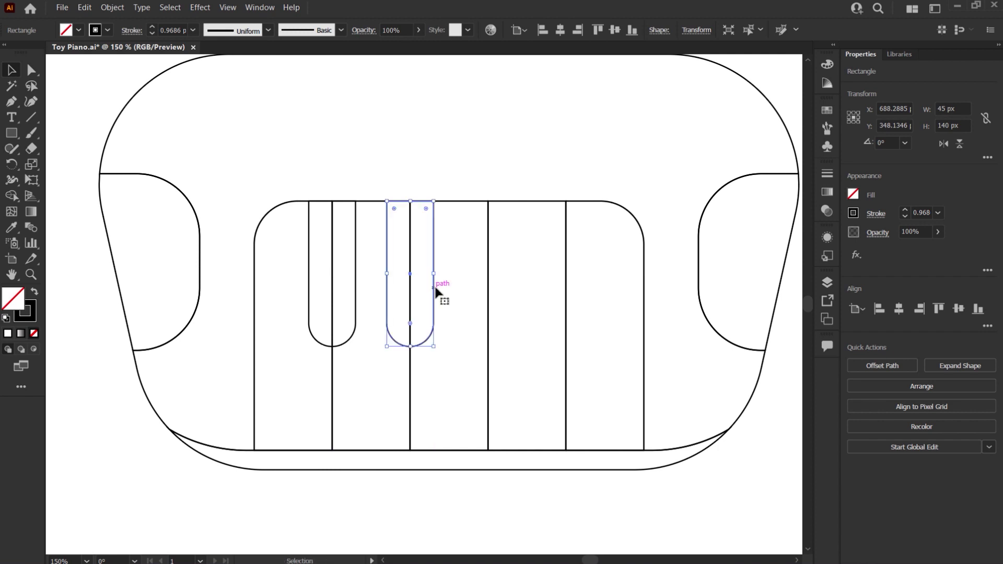
mouse_move(435, 292)
mouse_down()
mouse_move(512, 281)
mouse_move(592, 287)
mouse_up()
alt+scroll(511, 308, down, 1)
- Draw a 72 × 72 px circle above the keys on the left
click(435, 474)
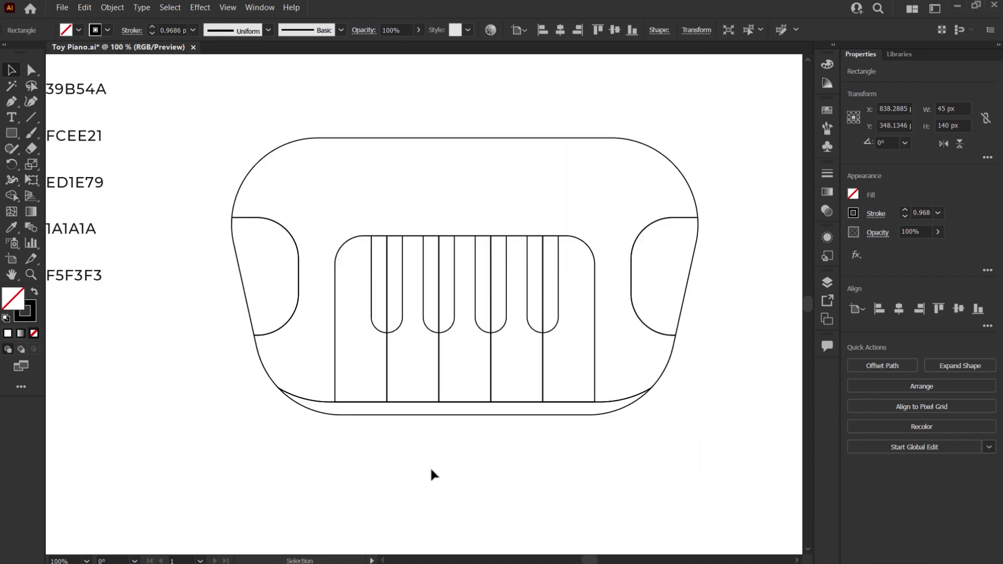
click(14, 134)
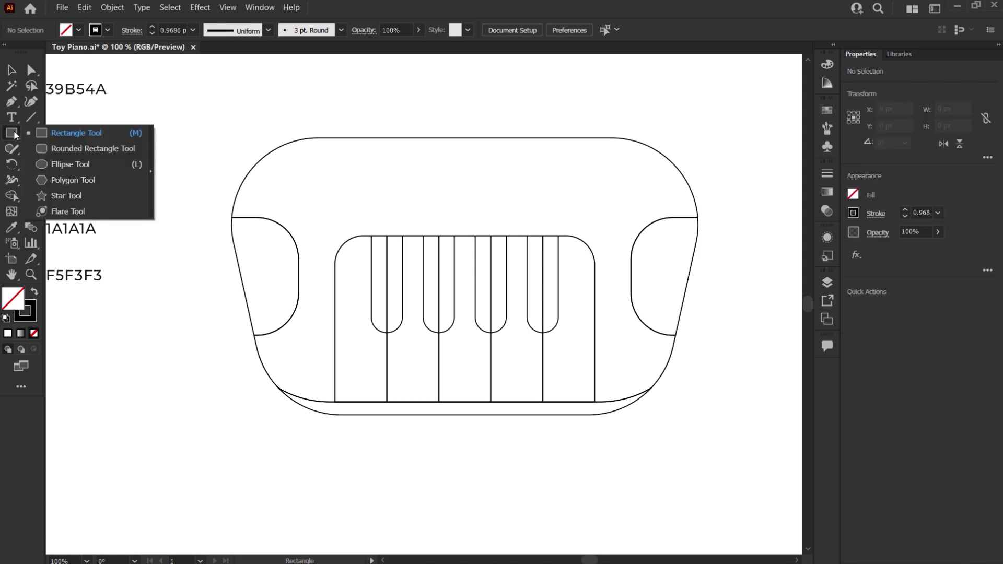
key(Escape)
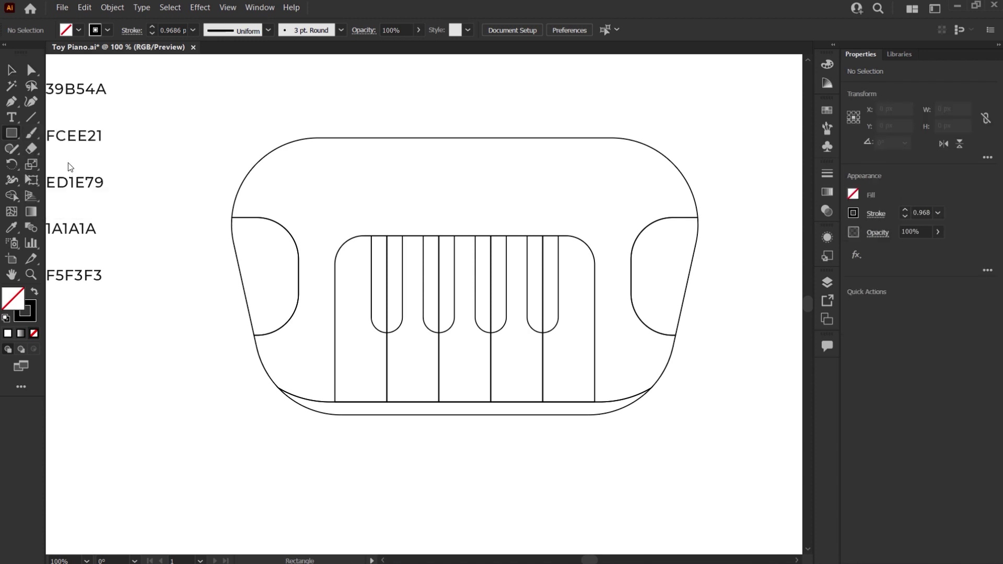
drag(337, 160, 387, 210)
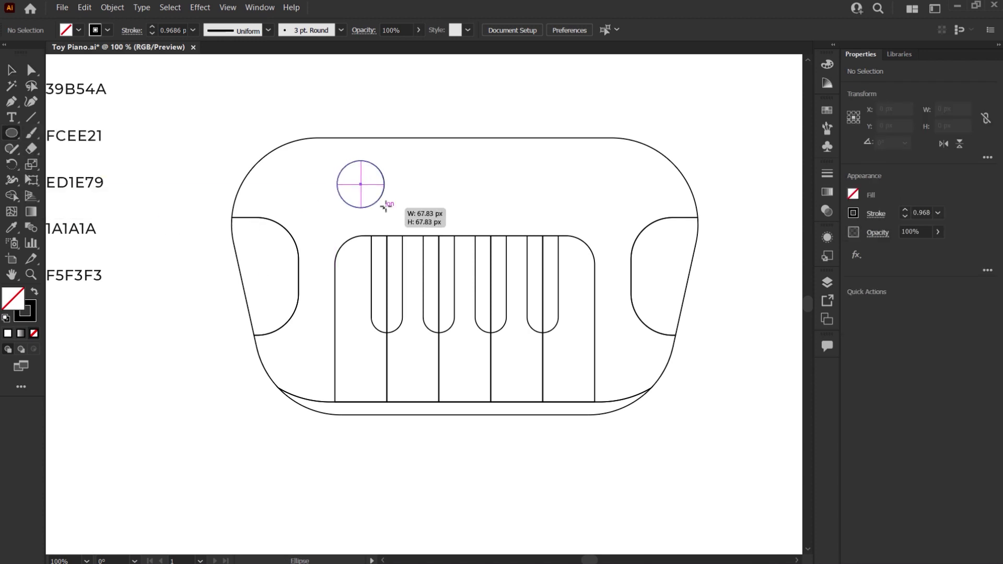
key(v)
click(939, 110)
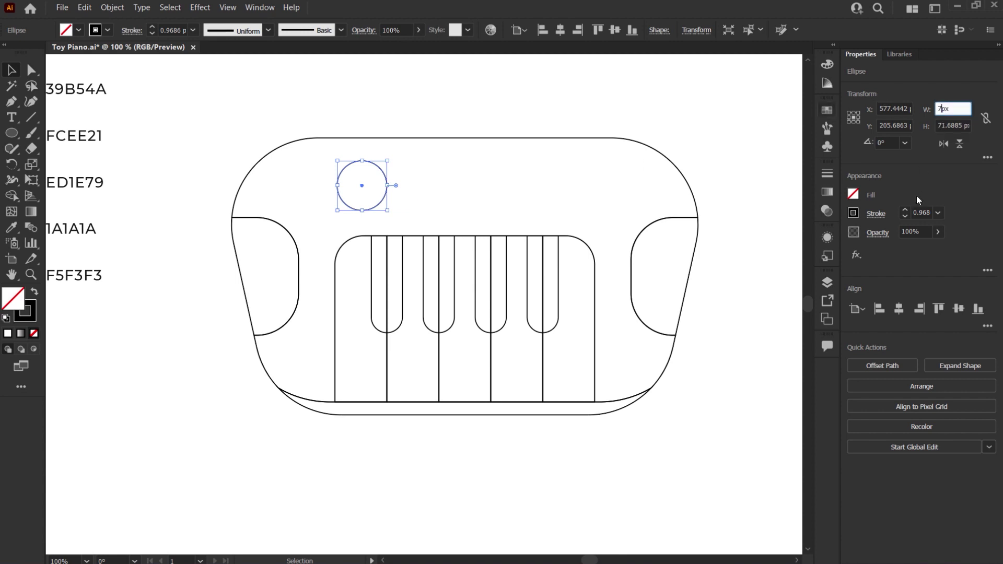
text(72)
key(Tab)
text(72)
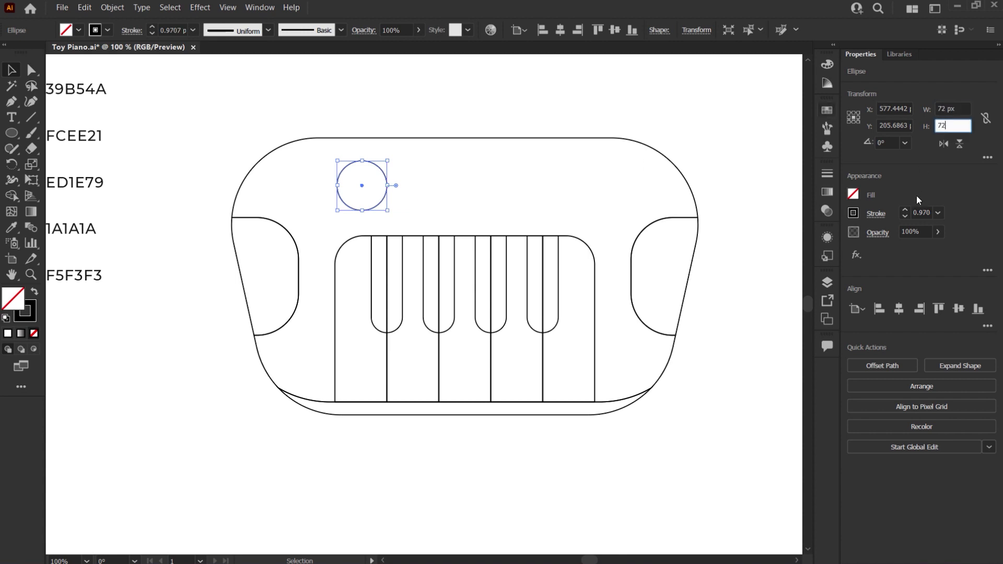
key(Return)
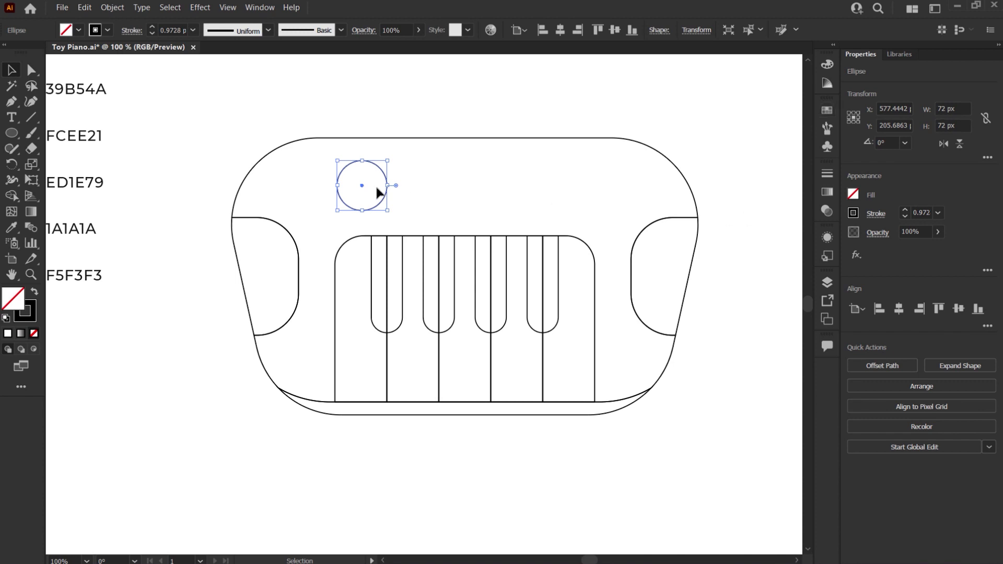
- Copy the circle into a pair, then copy the pair to the right side
mouse_move(372, 187)
mouse_down()
mouse_move(323, 195)
mouse_move(388, 195)
mouse_up()
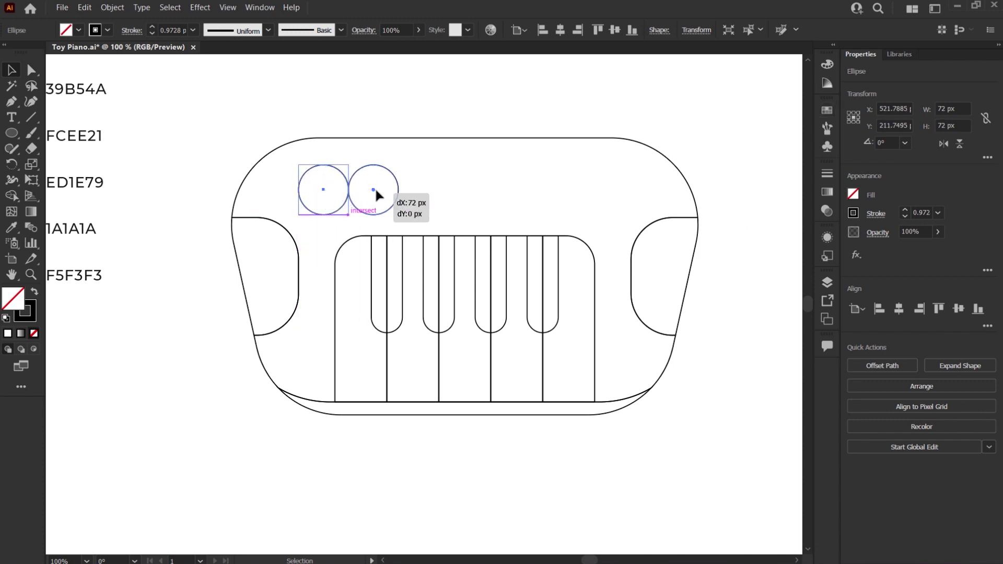
shift+click(349, 189)
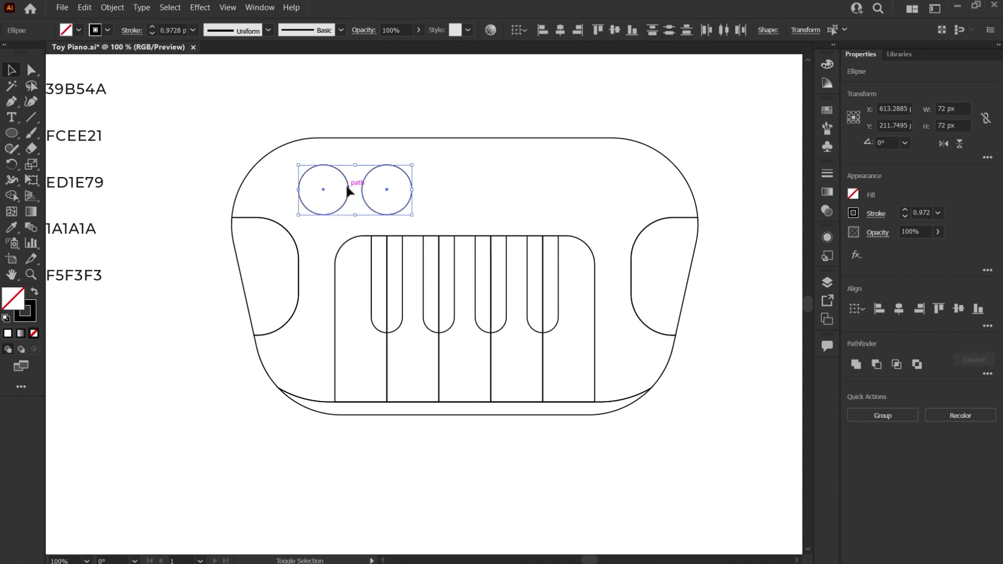
alt+drag(324, 193, 542, 194)
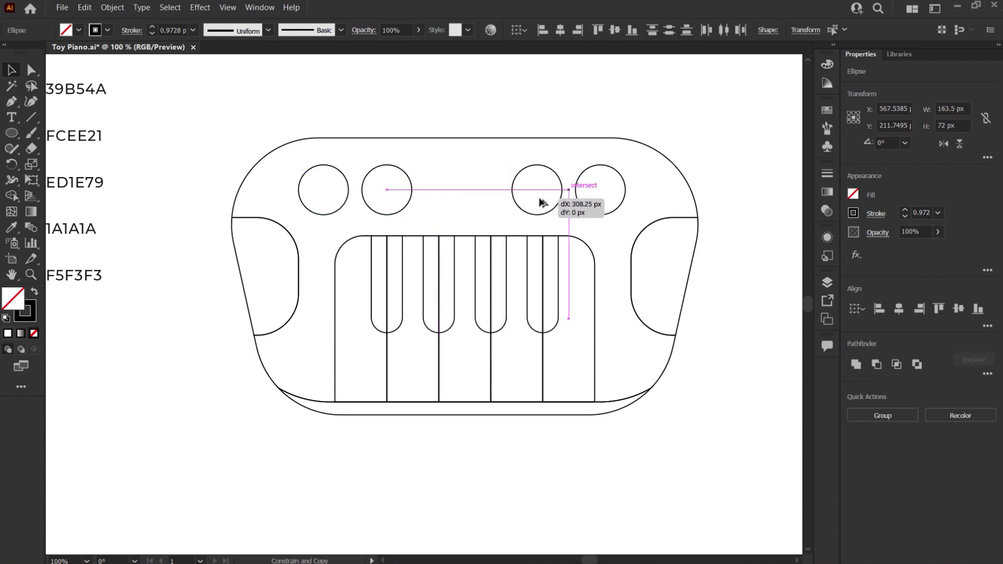
click(475, 118)
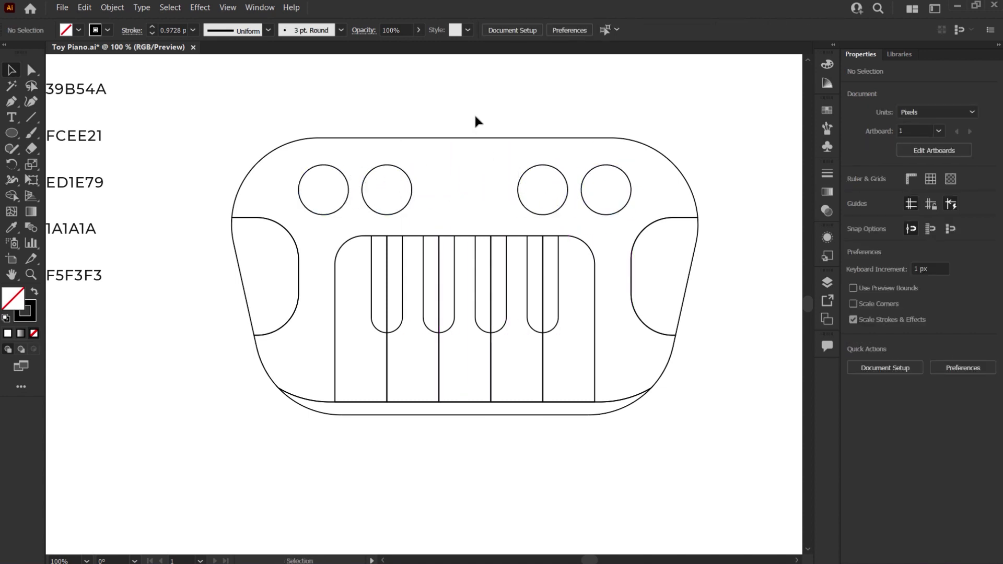
- Draw a star between the two circle pairs
drag(11, 133, 75, 197)
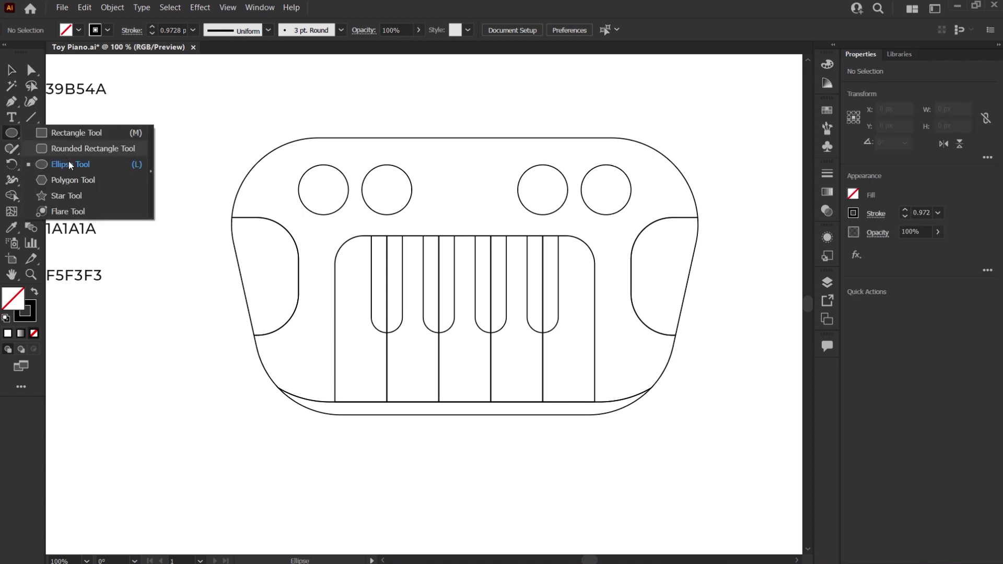
click(75, 197)
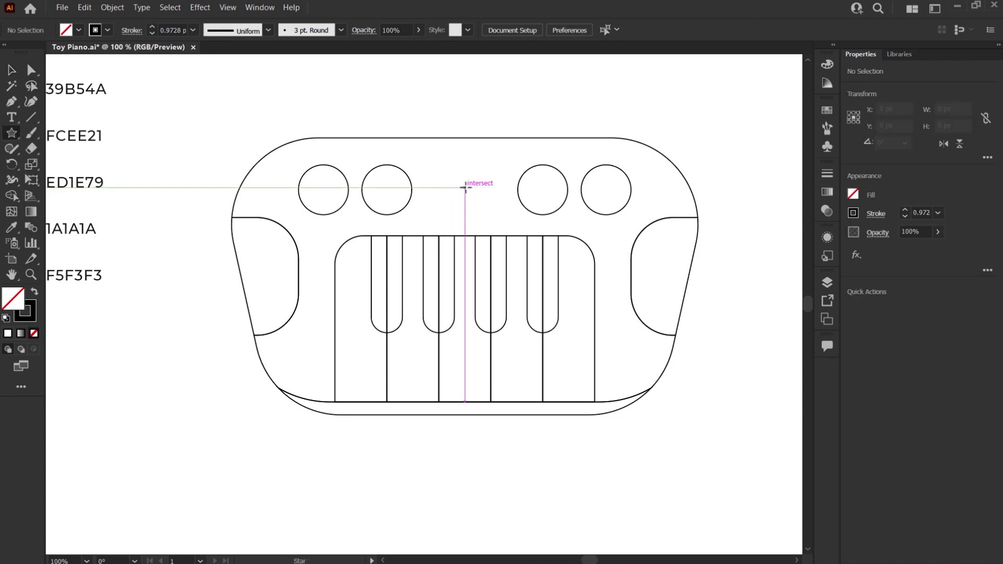
drag(464, 189, 496, 218)
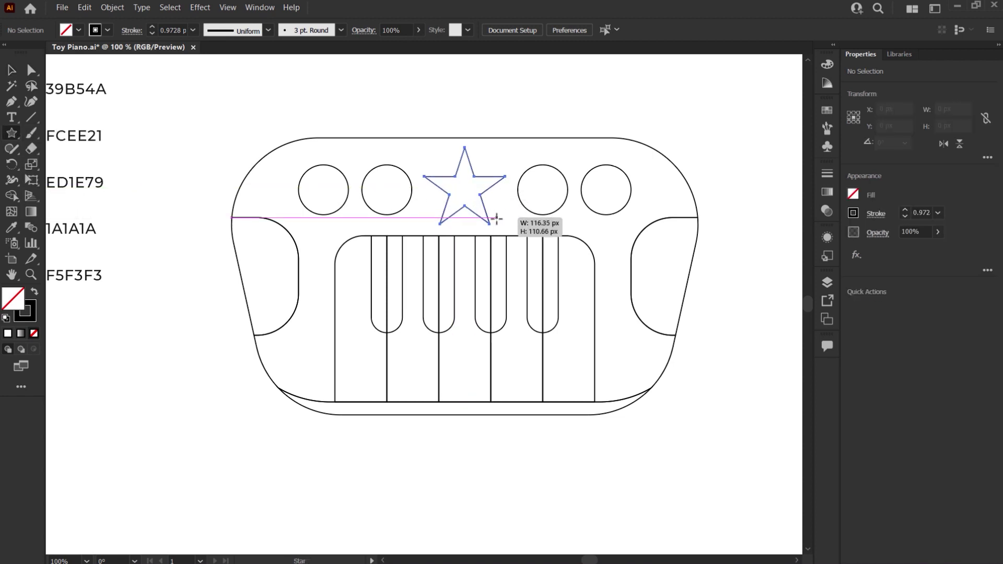
- Round the star's points and enlarge it to about 109 × 104 px
key(v)
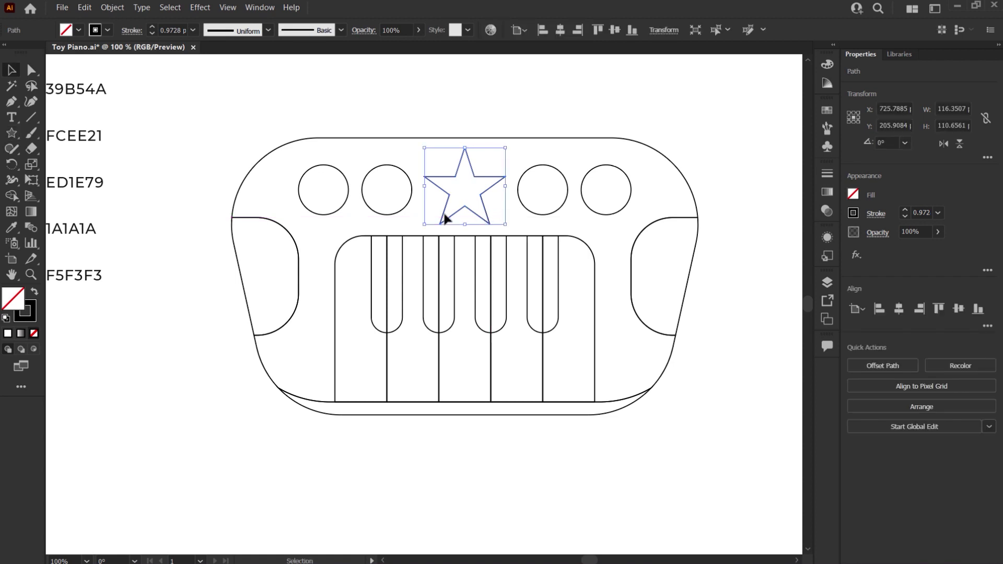
click(31, 70)
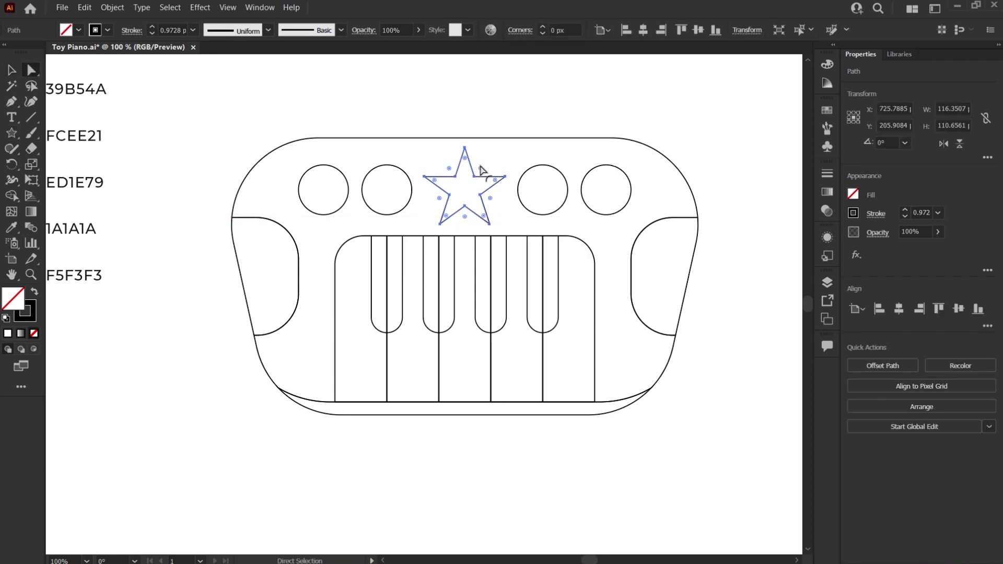
drag(480, 168, 514, 171)
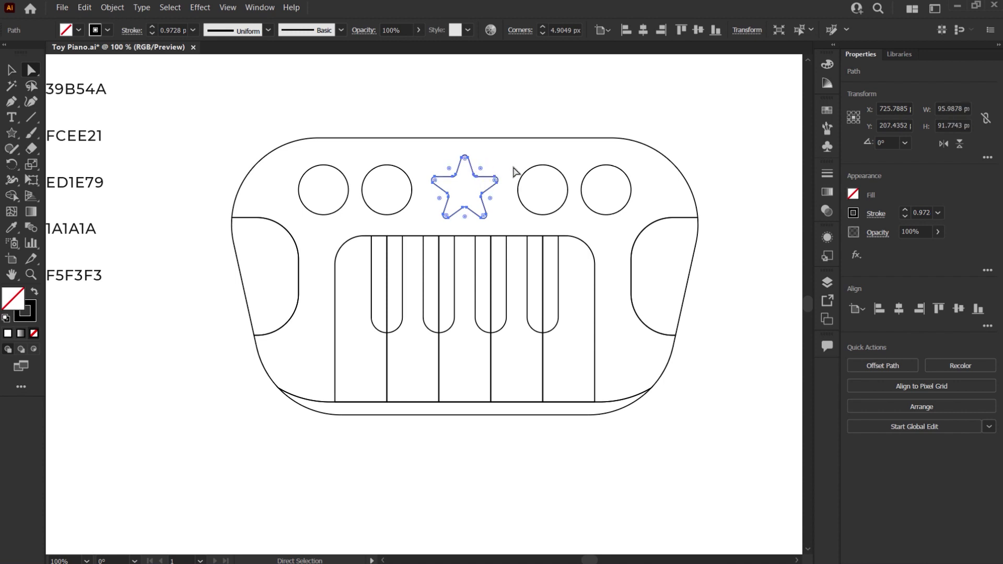
click(11, 70)
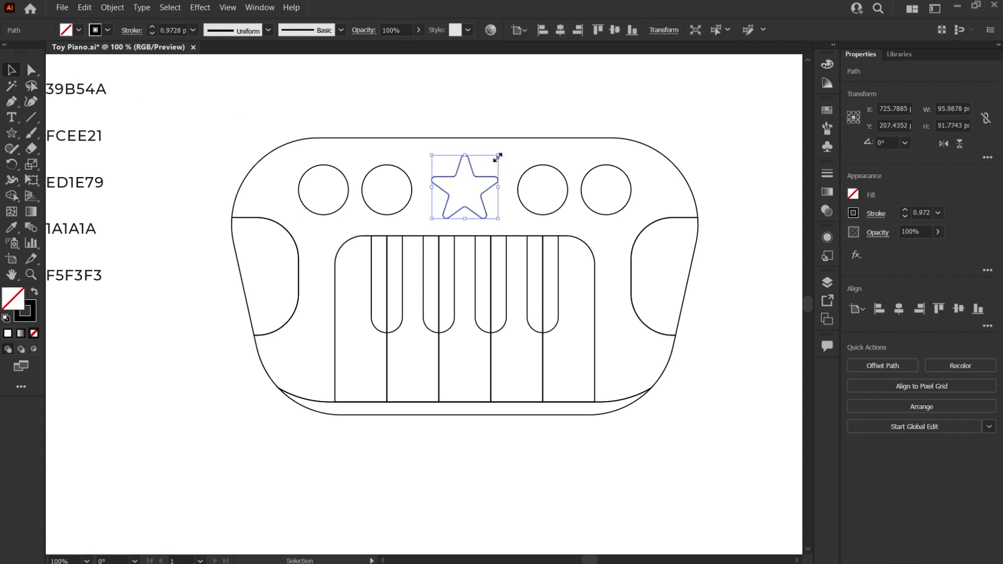
drag(498, 157, 504, 151)
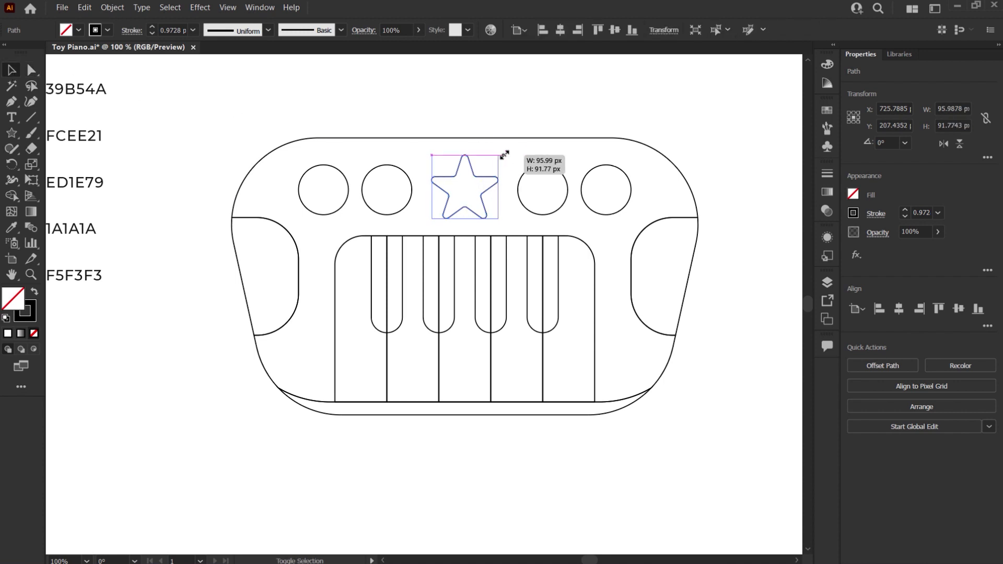
click(557, 130)
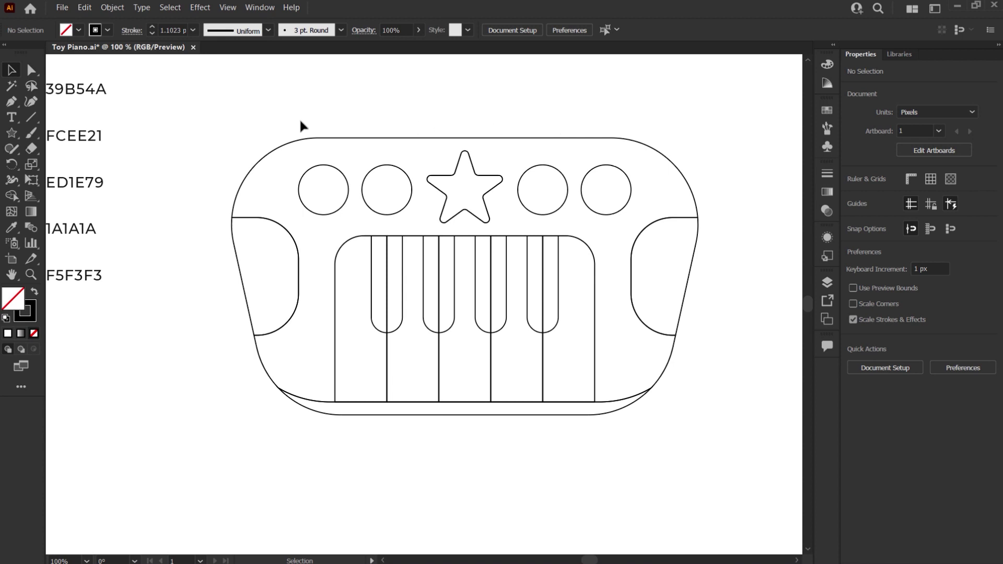
- Marquee-select every piano outline and combine them with Object > Live Paint > Make
drag(244, 117, 684, 437)
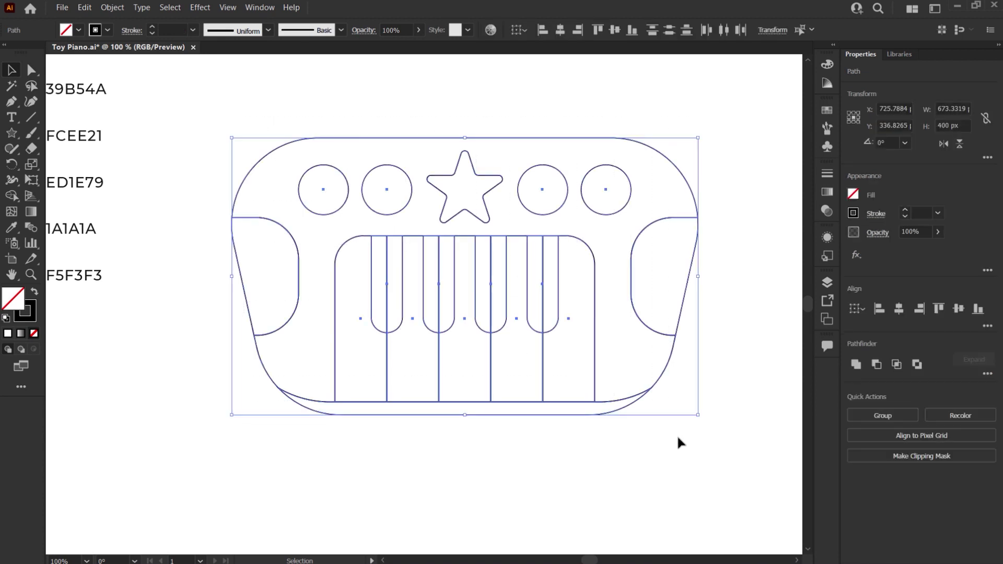
click(113, 7)
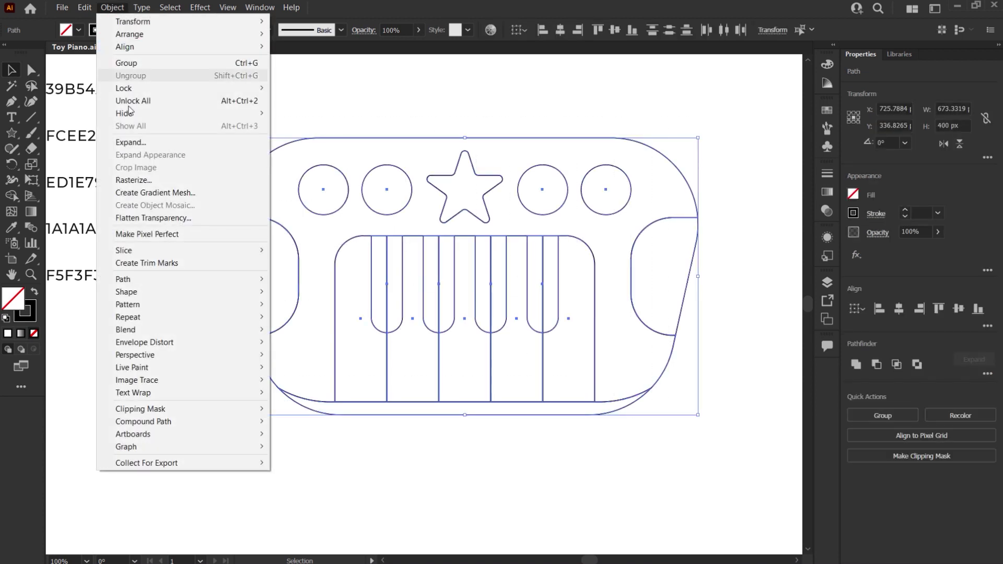
mouse_move(147, 368)
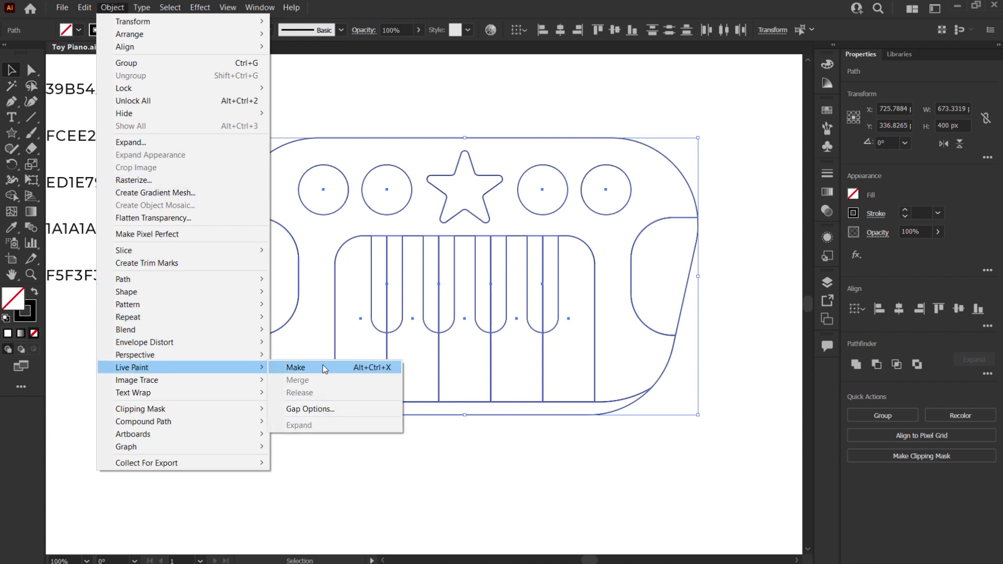
click(320, 367)
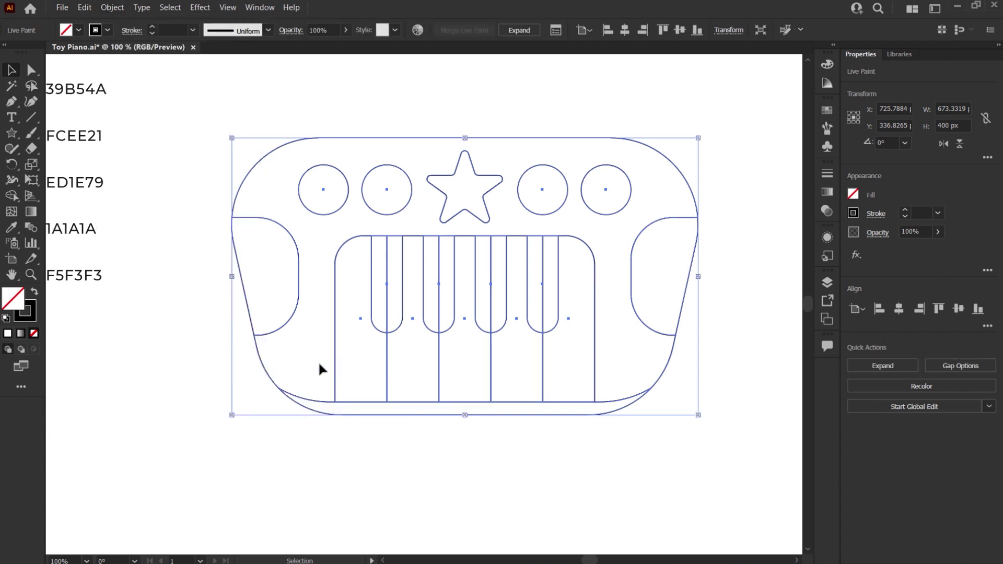
drag(16, 201, 139, 231)
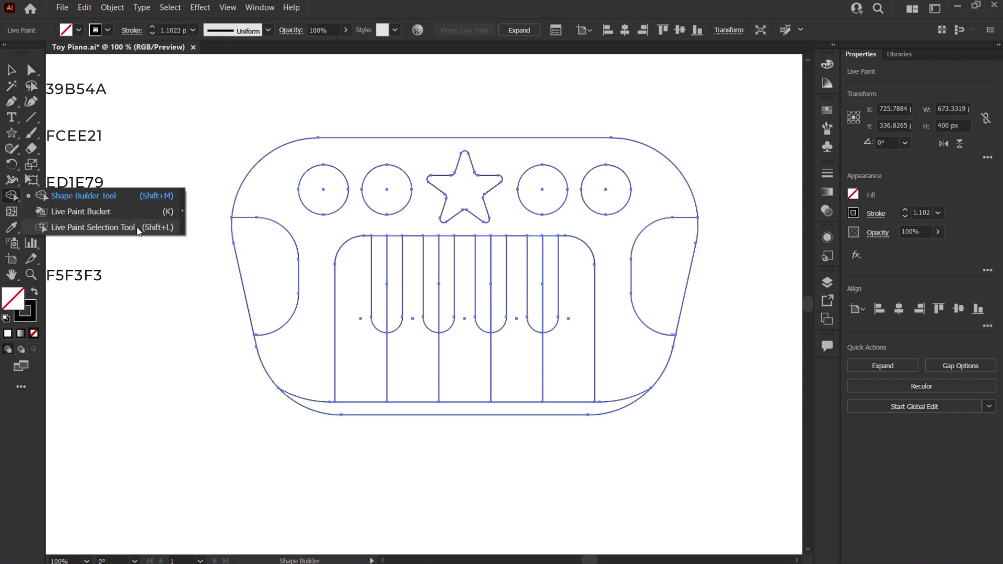
click(139, 232)
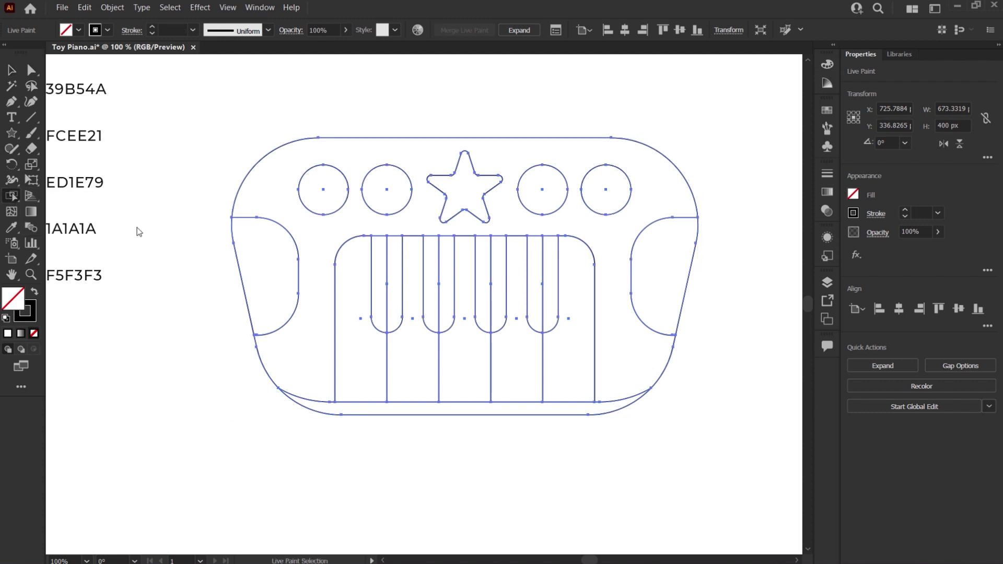
click(389, 312)
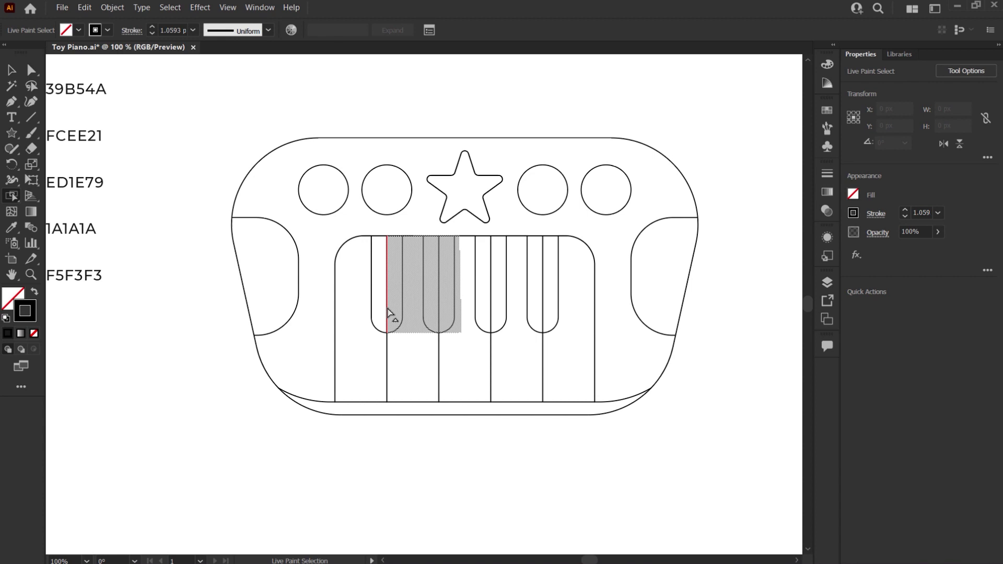
scroll(390, 314, up, 2)
scroll(389, 314, up, 2)
scroll(389, 313, up, 2)
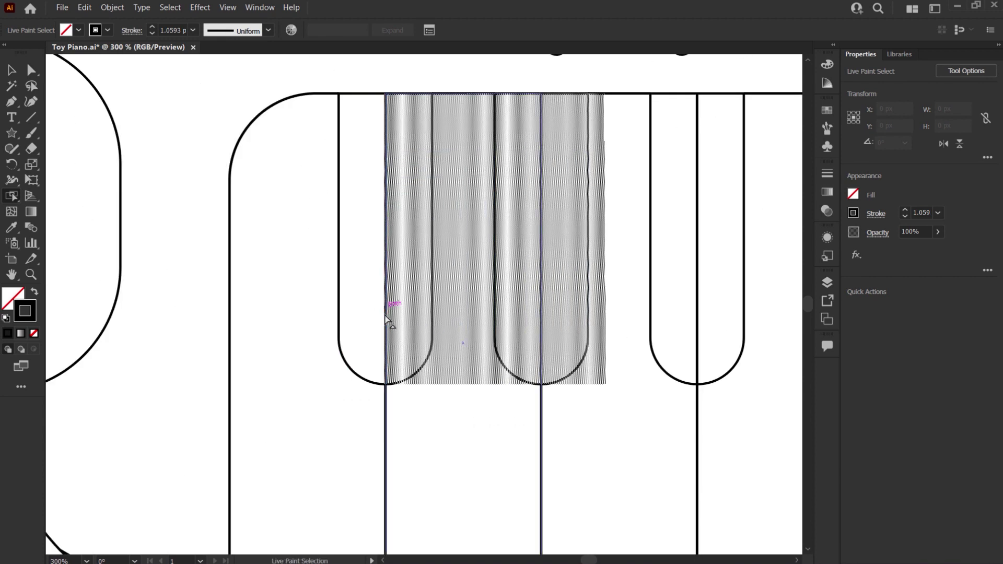
key(ctrl+shift+a)
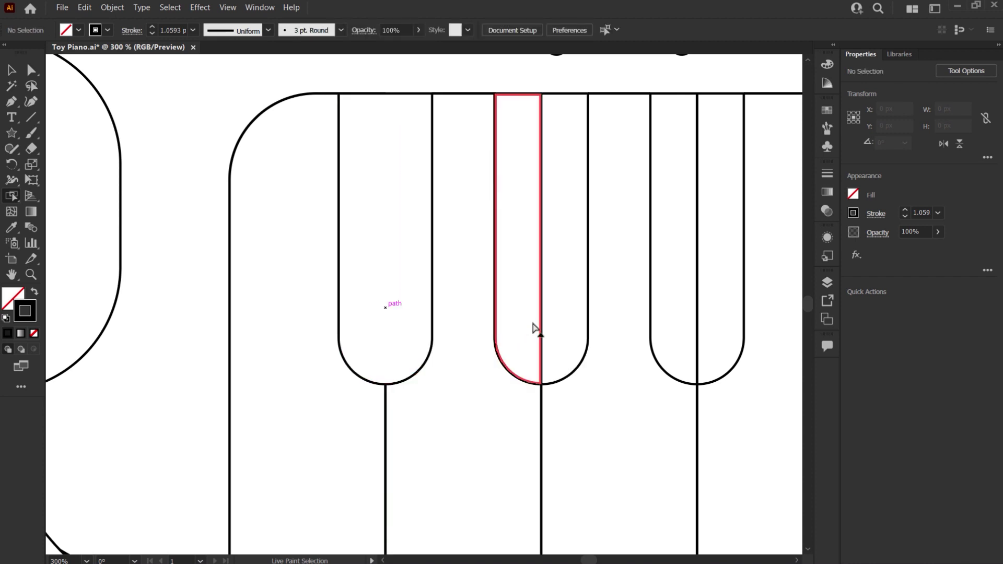
click(541, 329)
key(ctrl+shift+a)
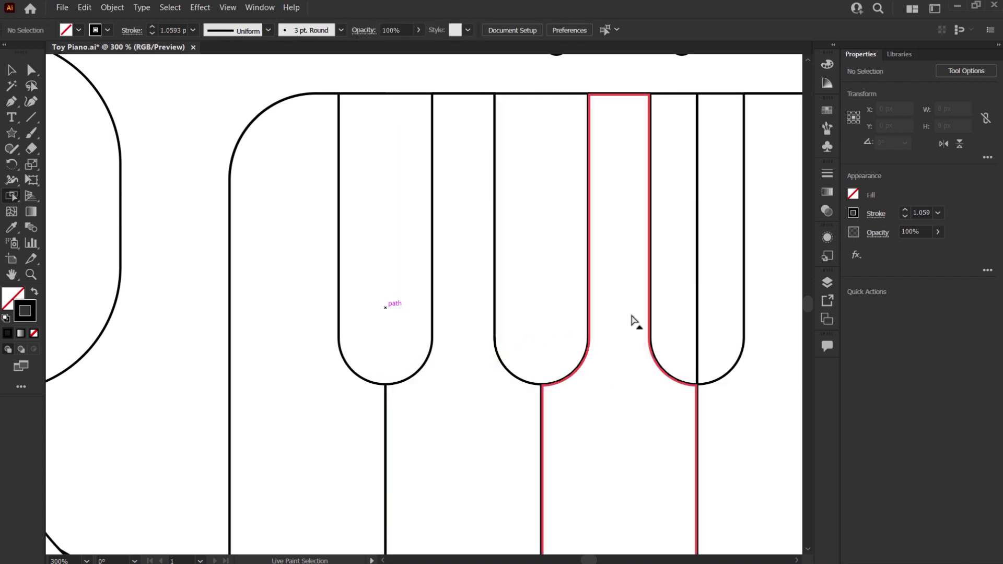
click(698, 324)
key(ctrl+shift+a)
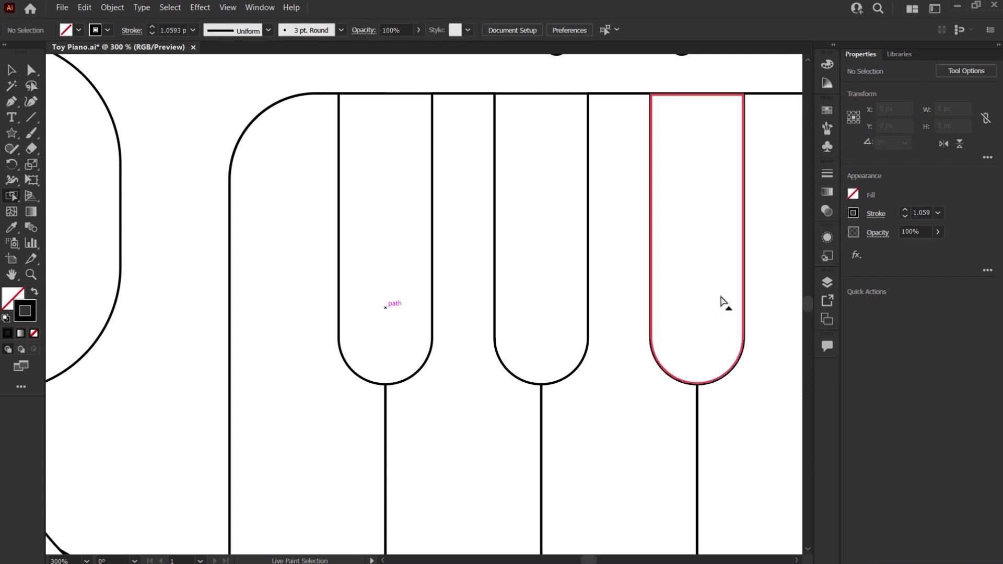
mouse_move(709, 287)
mouse_down()
mouse_move(439, 298)
mouse_move(450, 305)
mouse_up()
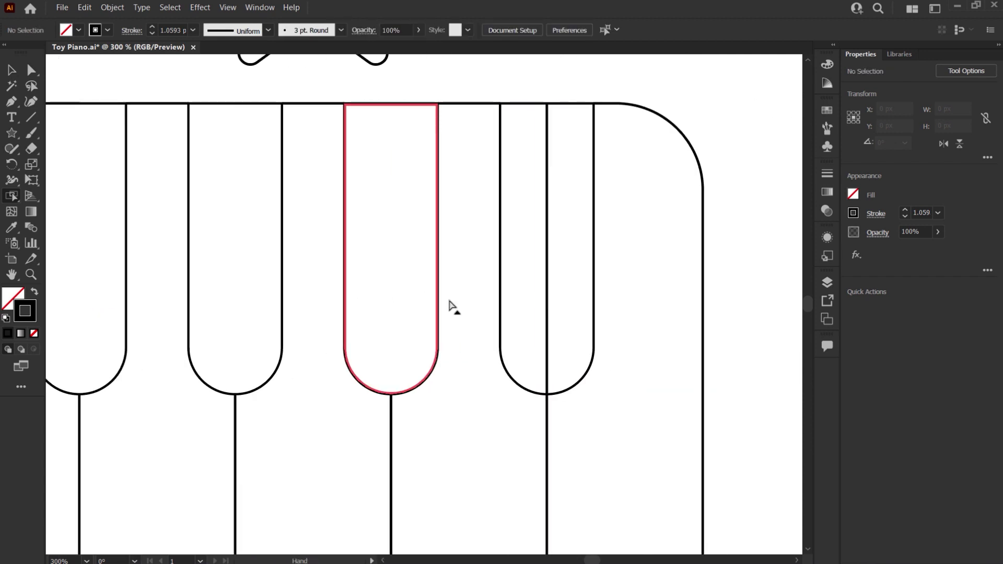
click(548, 316)
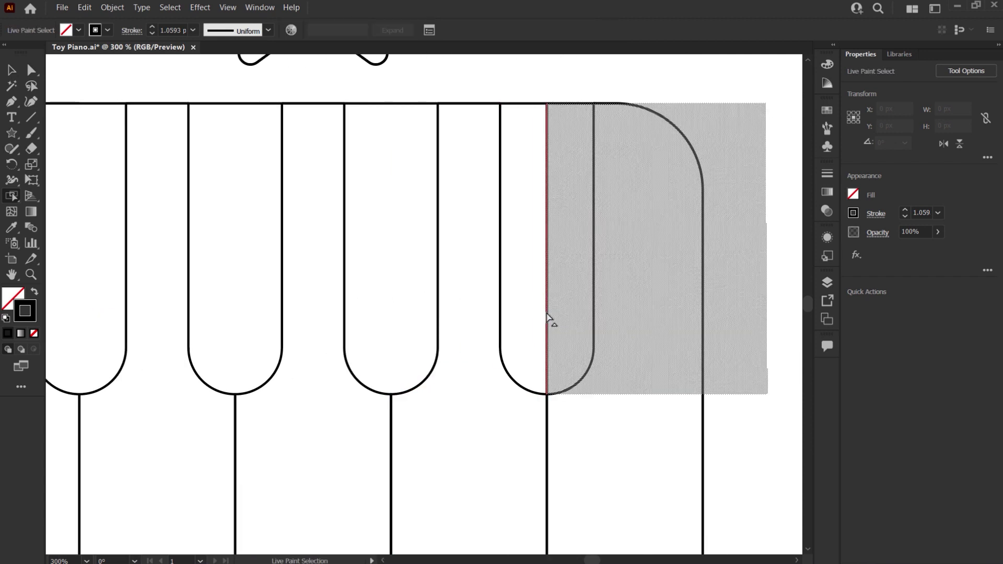
key(ctrl+shift+a)
key(v)
scroll(347, 311, down, 2)
scroll(346, 309, down, 1)
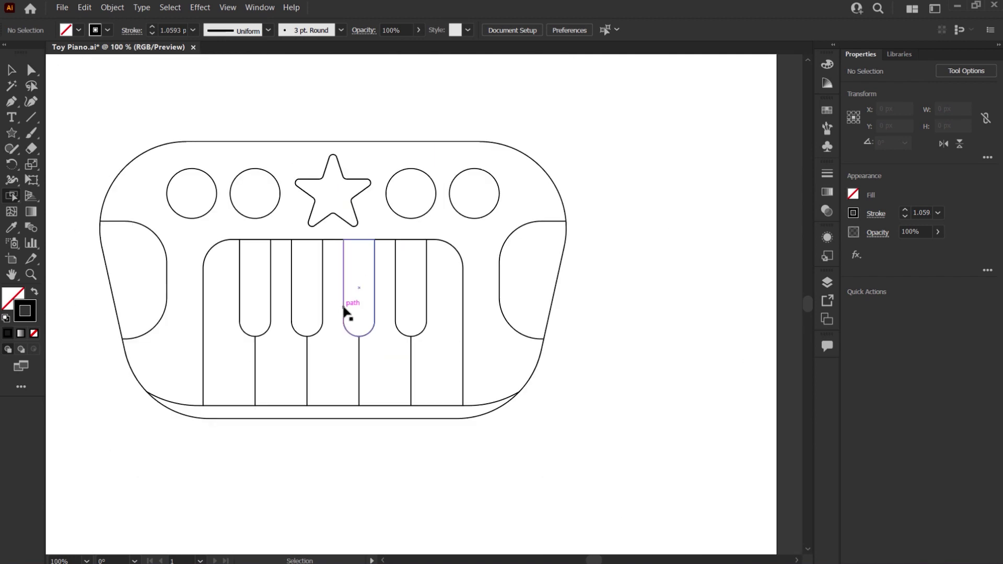
drag(347, 308, 423, 308)
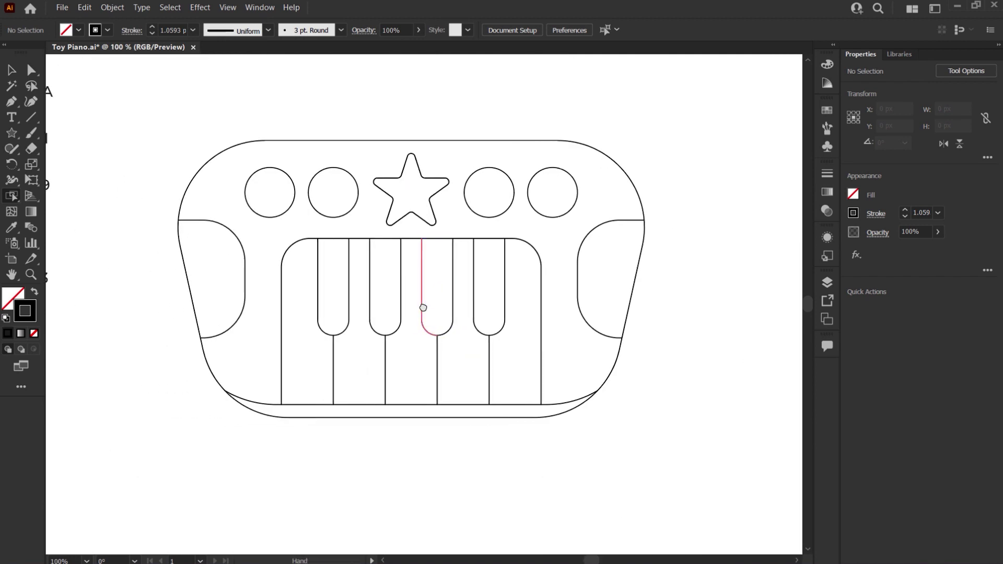
scroll(423, 307, down, 1)
key(v)
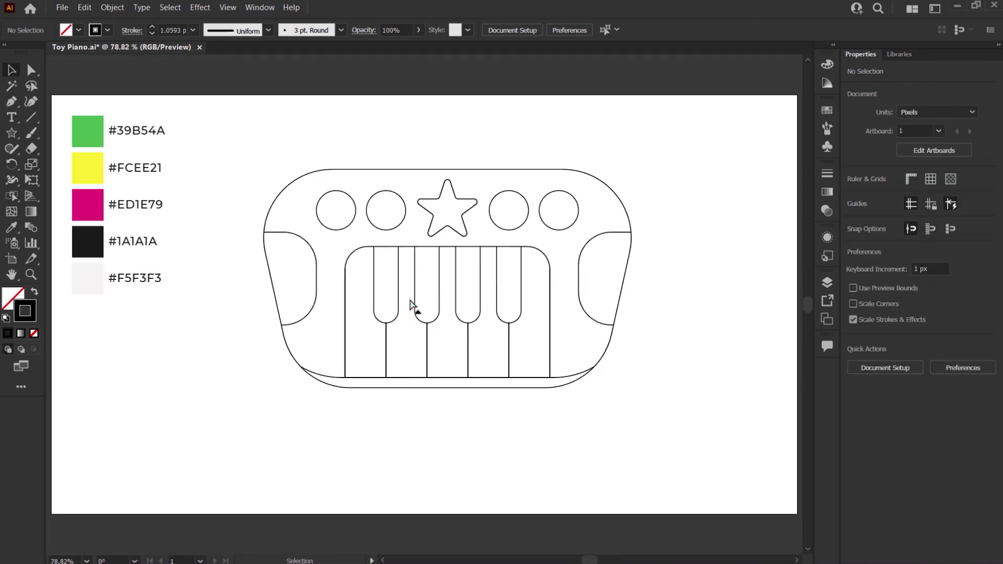
- With the Live Paint Bucket, fill the piano body green #39B54A
drag(254, 389, 351, 315)
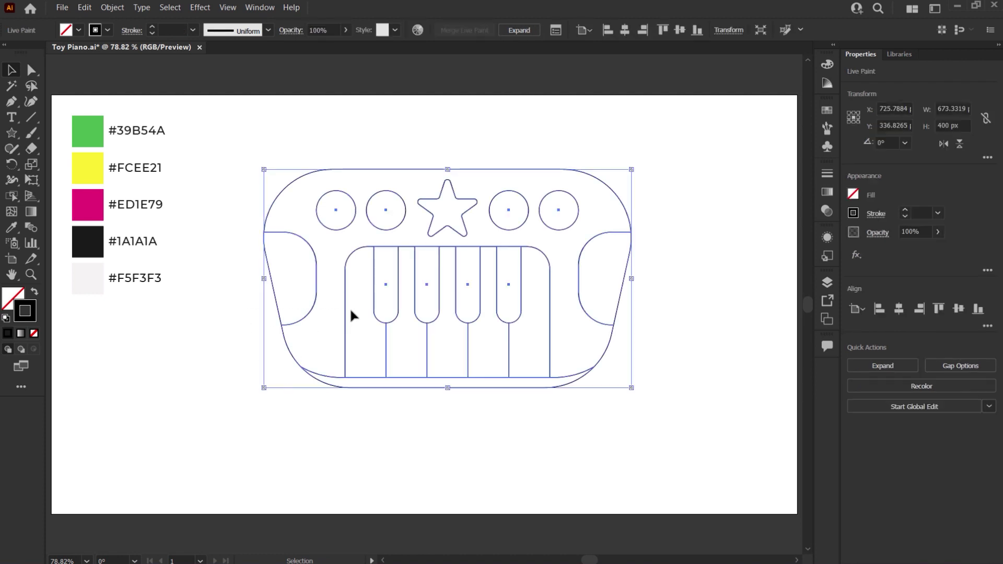
click(12, 196)
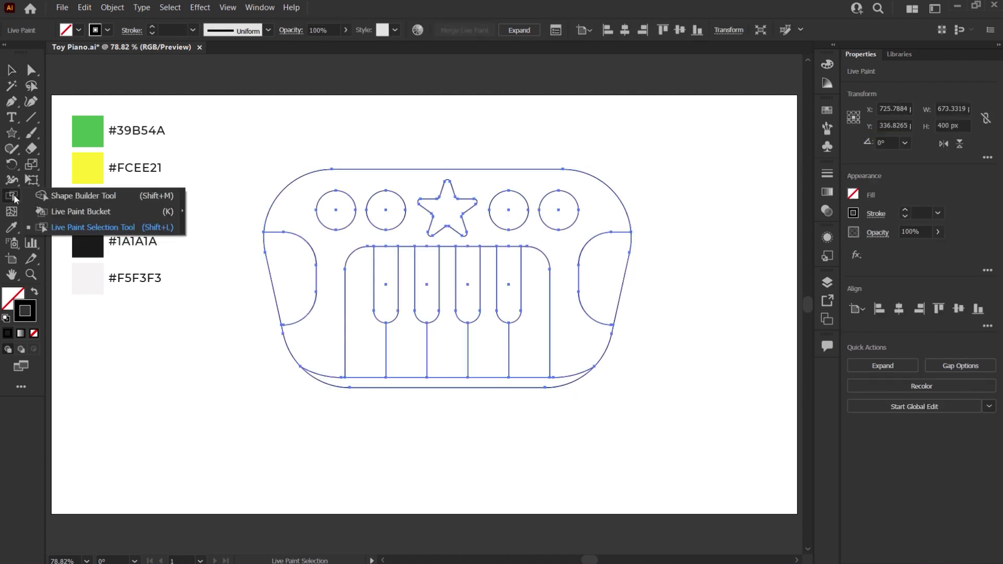
click(70, 215)
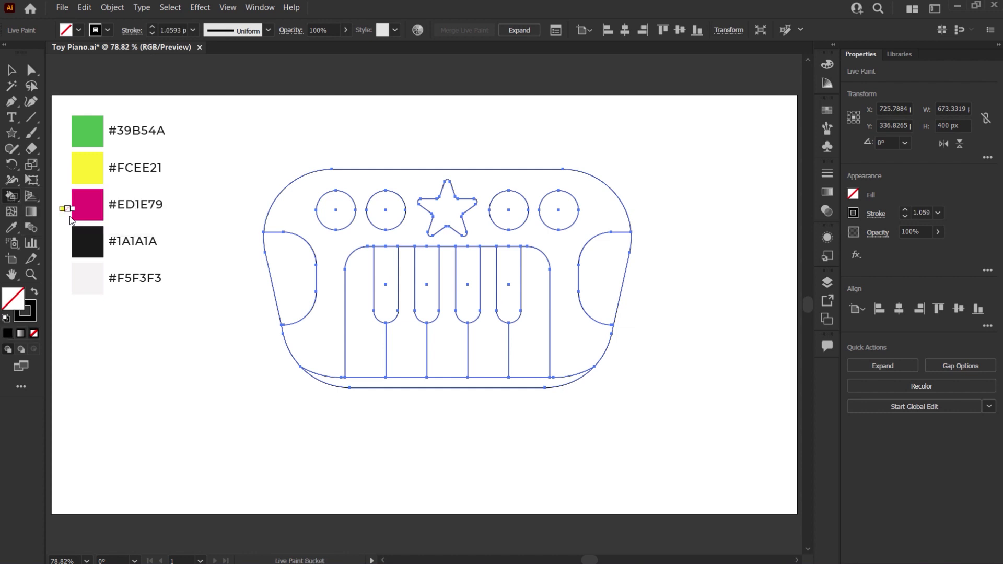
alt+click(89, 131)
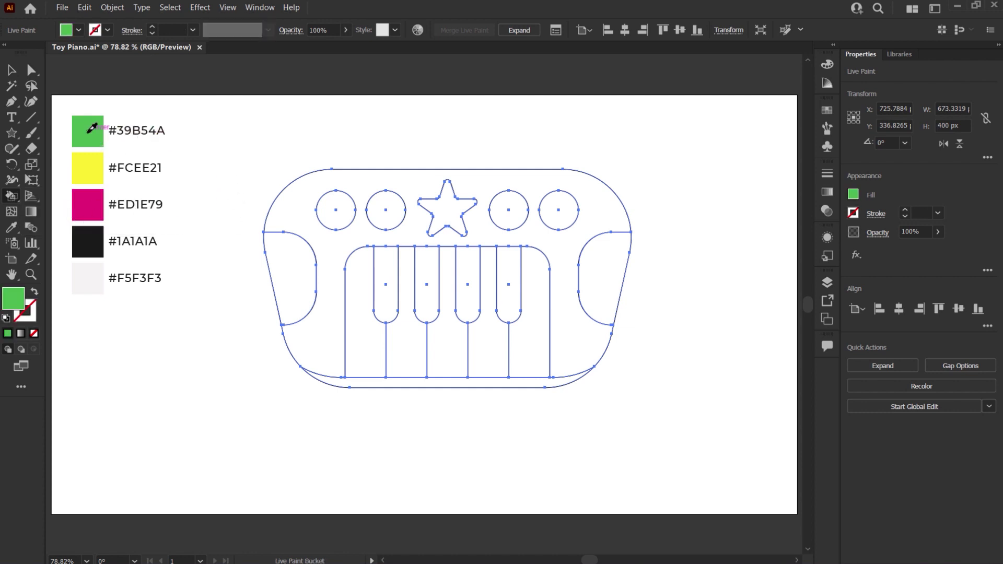
click(292, 218)
click(487, 236)
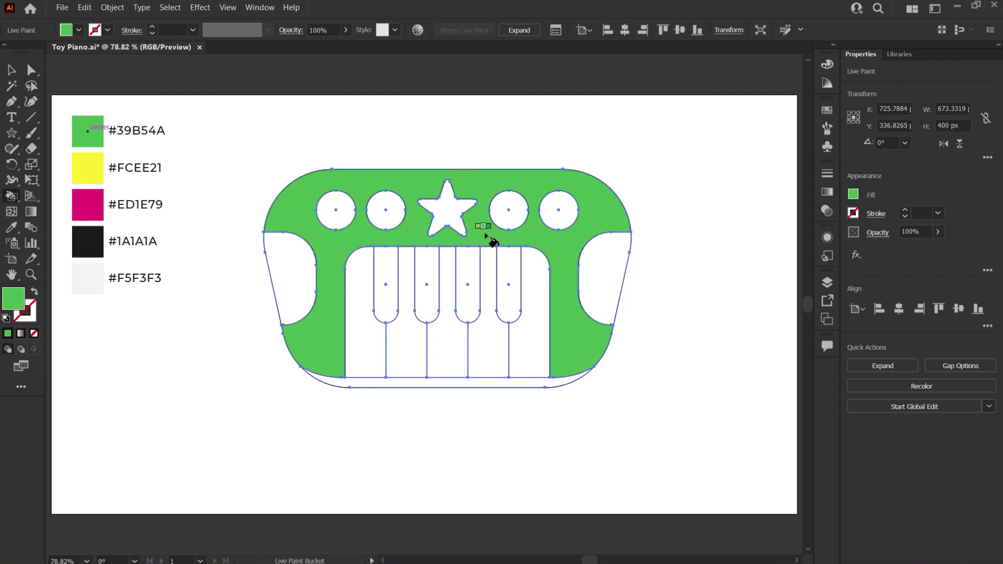
- Fill the four circles and the bottom strip yellow #FCEE21
alt+click(88, 166)
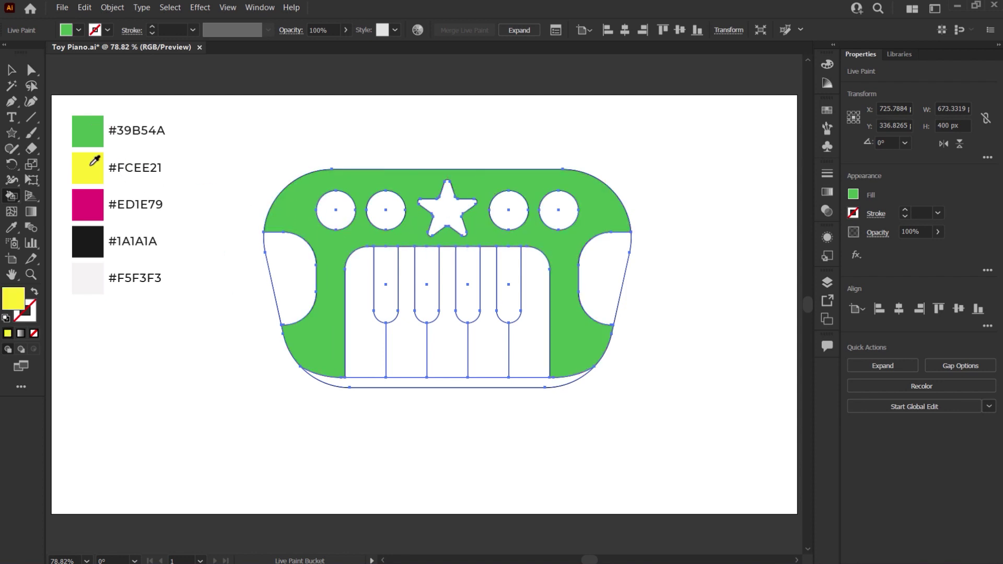
click(335, 212)
click(387, 209)
click(508, 213)
click(557, 212)
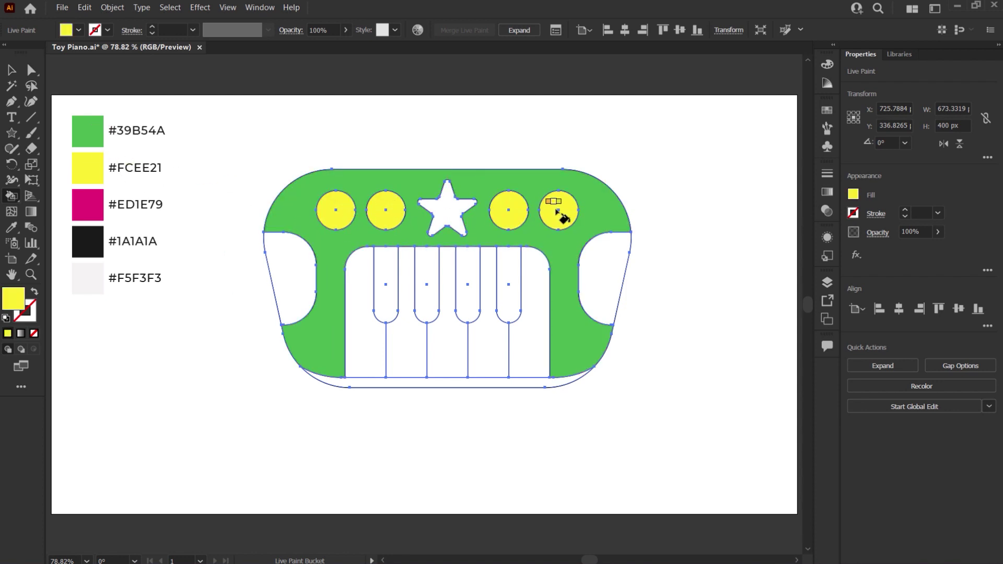
click(517, 383)
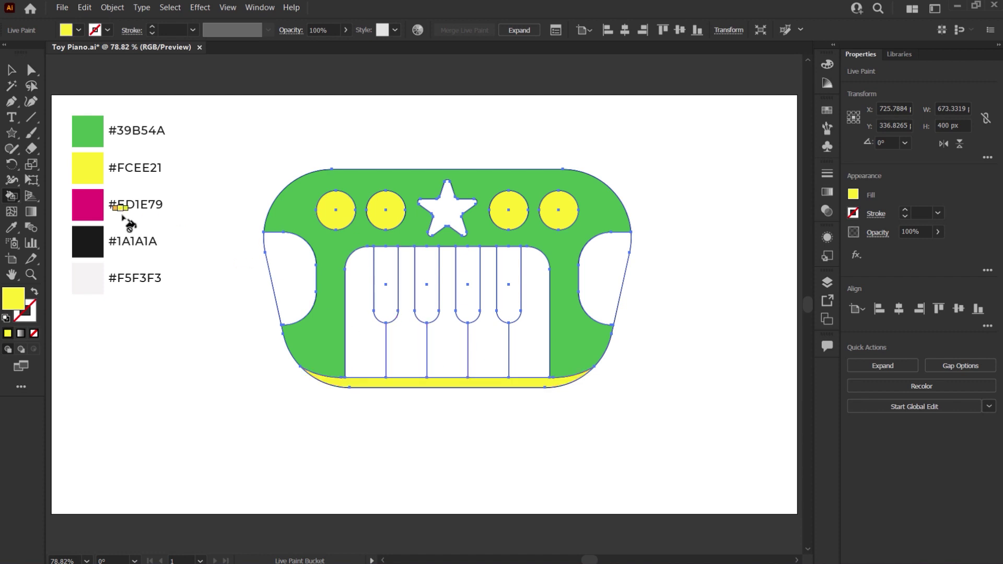
- Fill the star and both side panels magenta #ED1E79
alt+click(89, 204)
click(287, 277)
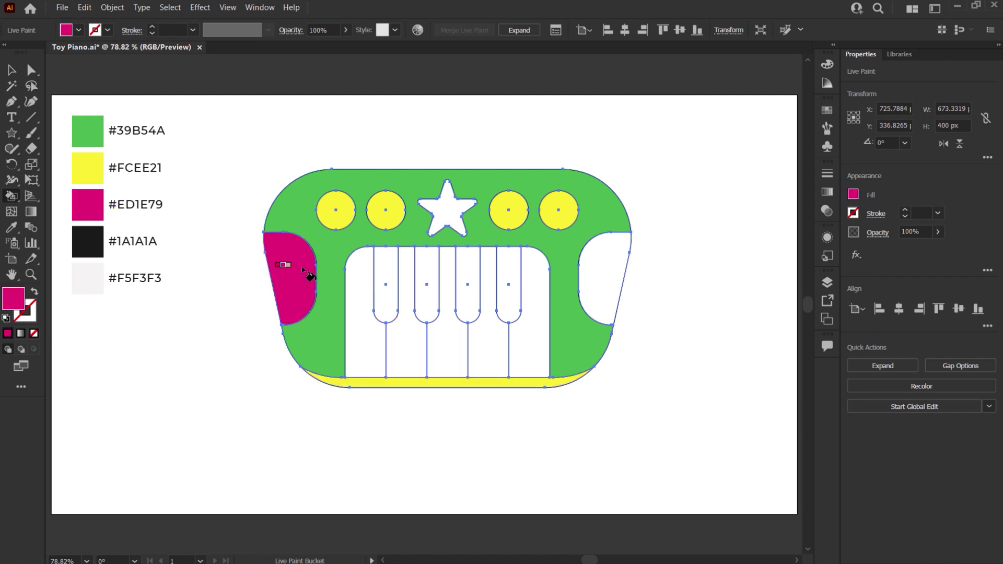
click(449, 214)
click(596, 271)
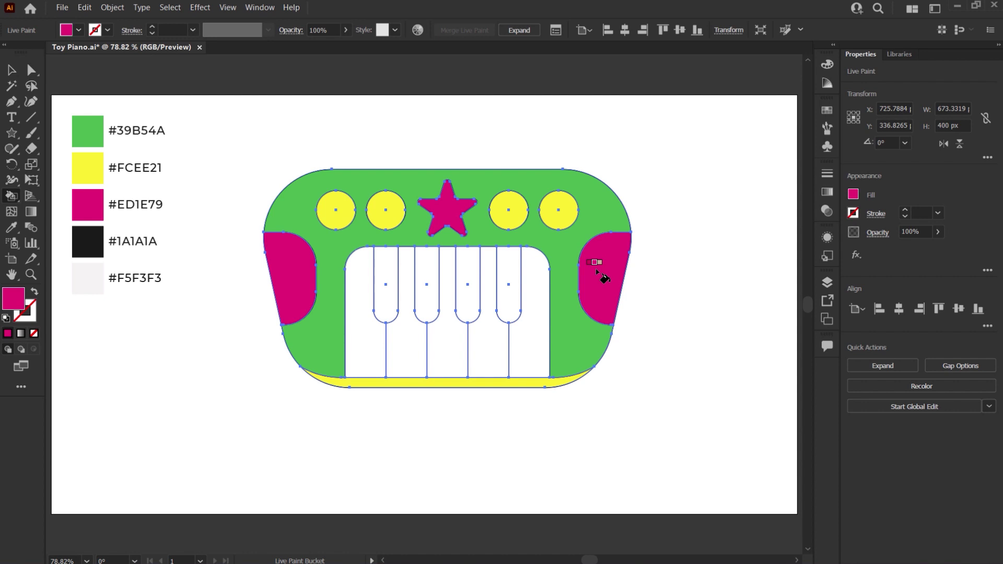
- Fill the four sharp keys black #1A1A1A
alt+click(88, 241)
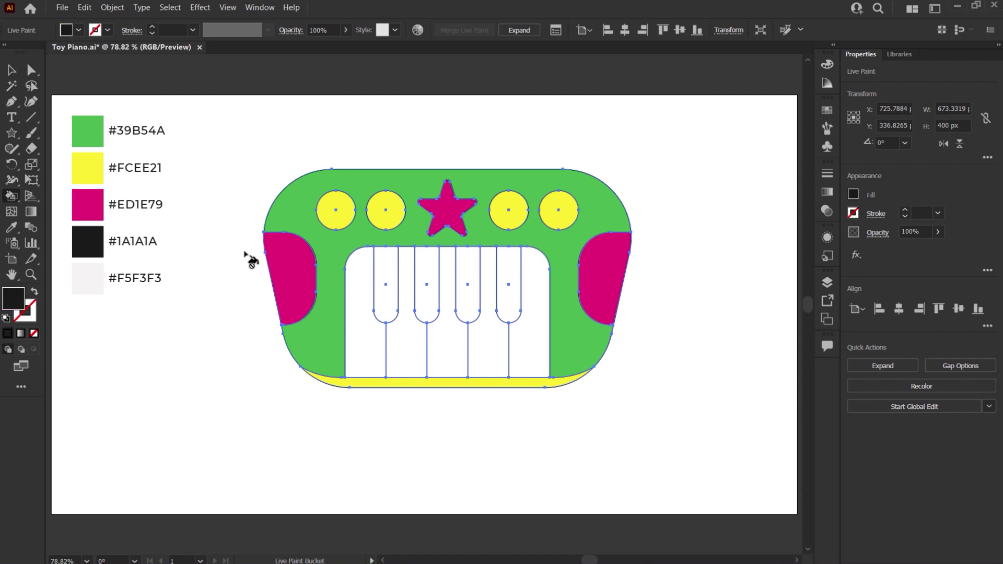
click(385, 272)
click(426, 276)
click(466, 274)
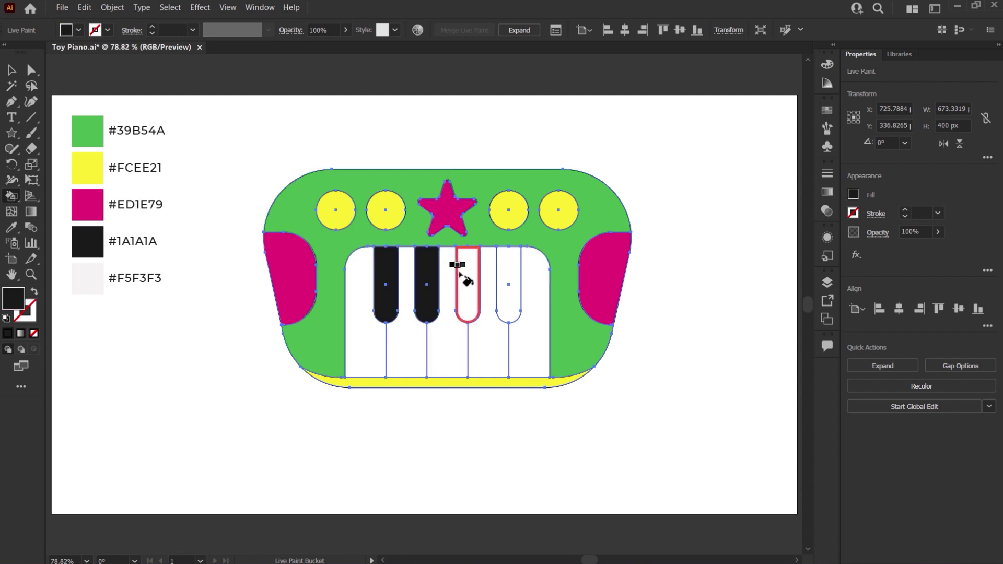
click(507, 275)
- Fill the five white keys off-white #F5F3F3, then deselect the artwork
alt+click(90, 274)
click(365, 347)
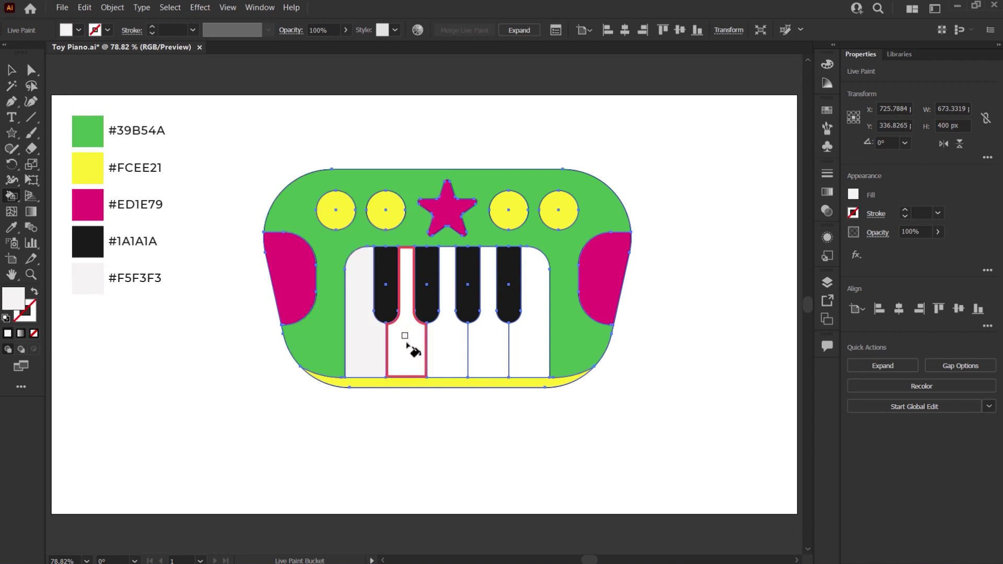
click(410, 348)
click(451, 347)
click(489, 347)
click(528, 347)
key(v)
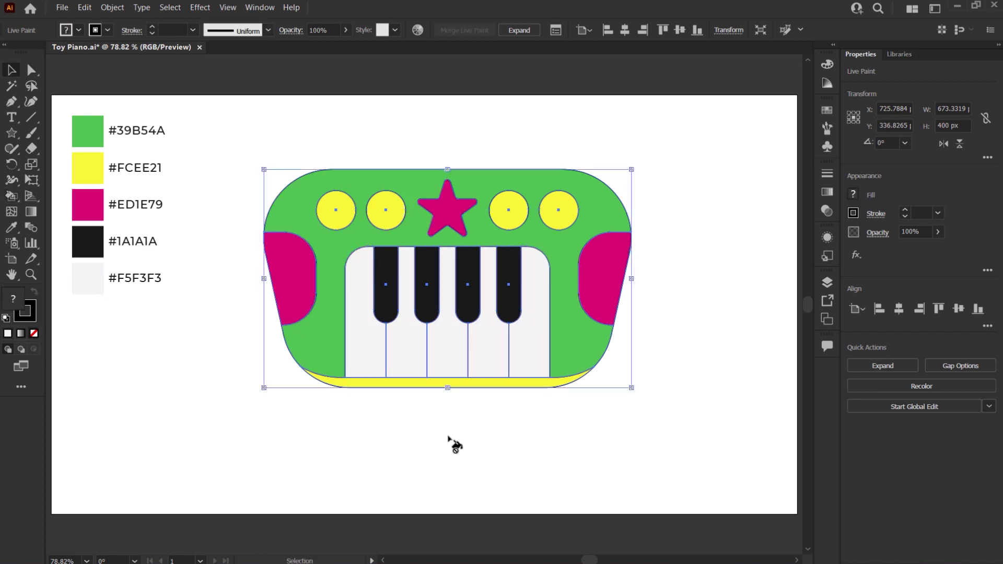
click(454, 442)
- Apply the Inflate 3D type to the coloured piano from the 3D and Materials panel
click(450, 279)
click(258, 7)
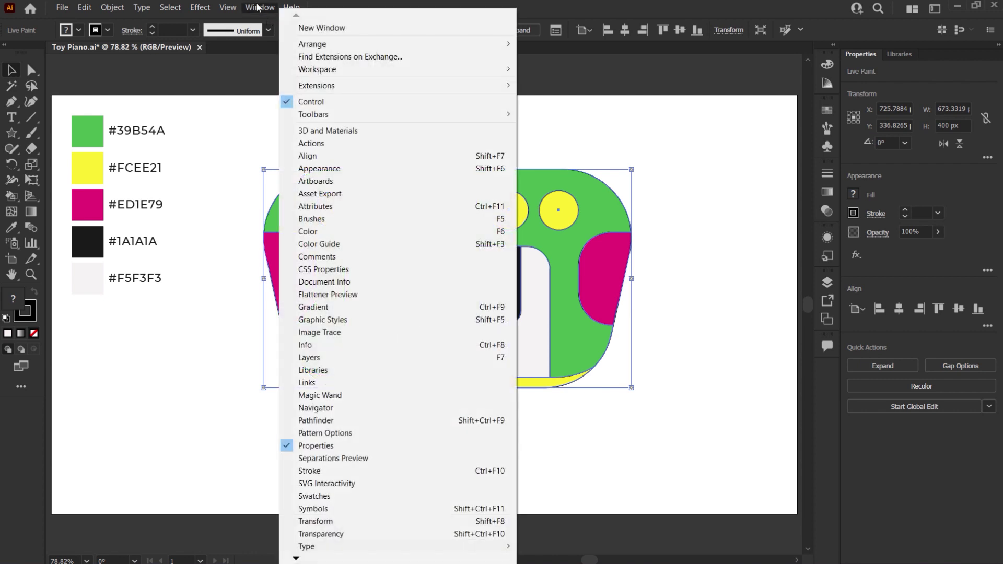
click(427, 130)
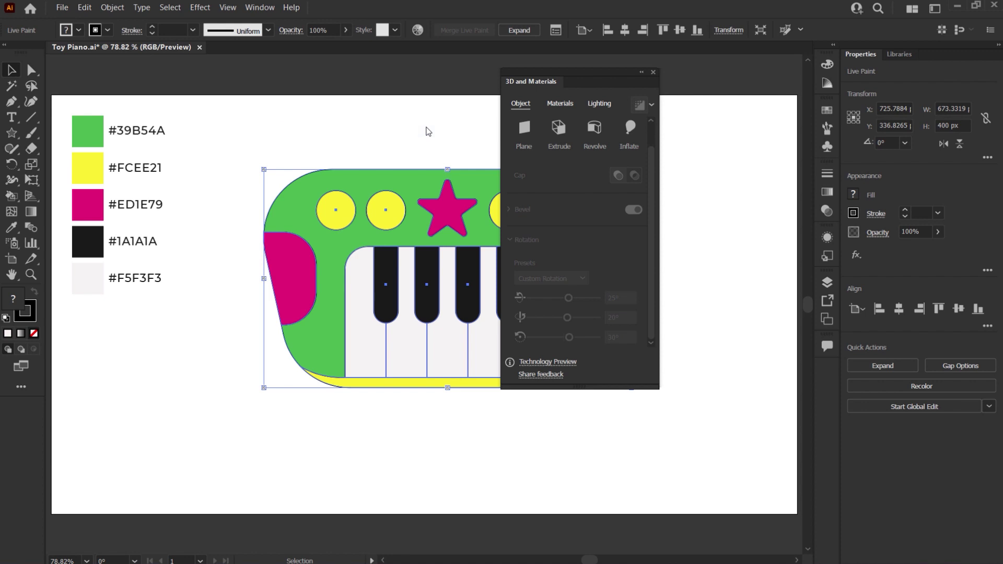
click(999, 48)
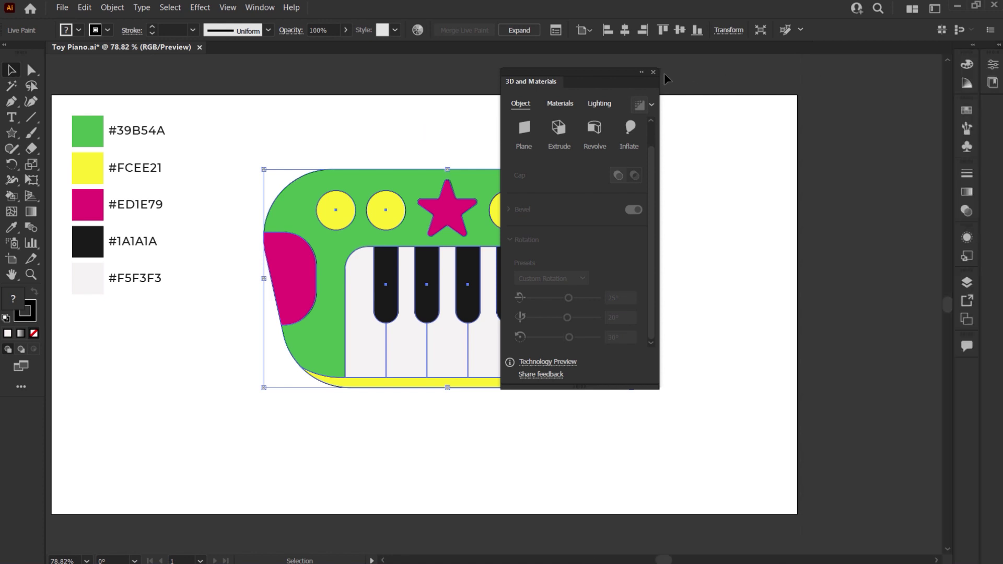
drag(617, 74, 891, 115)
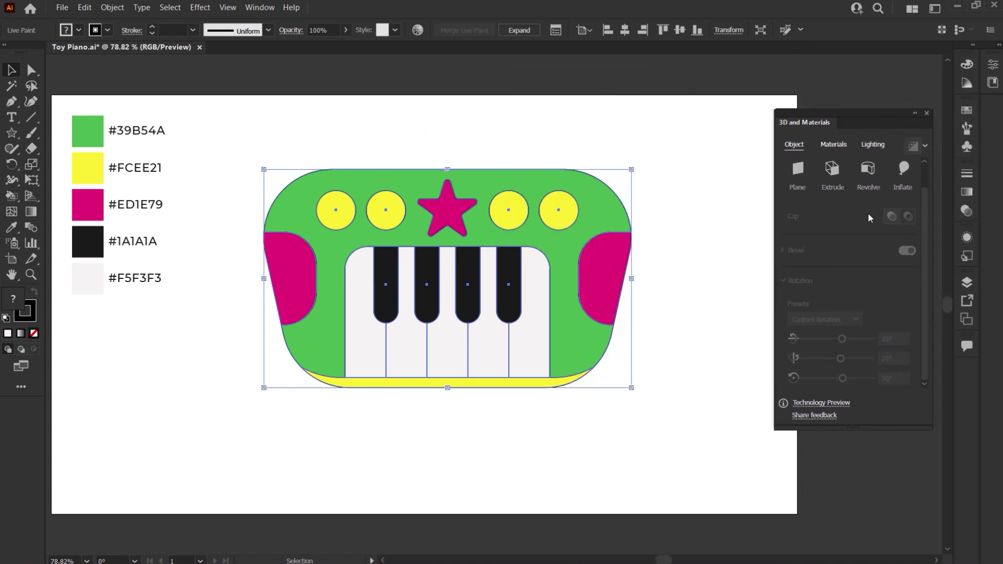
click(904, 170)
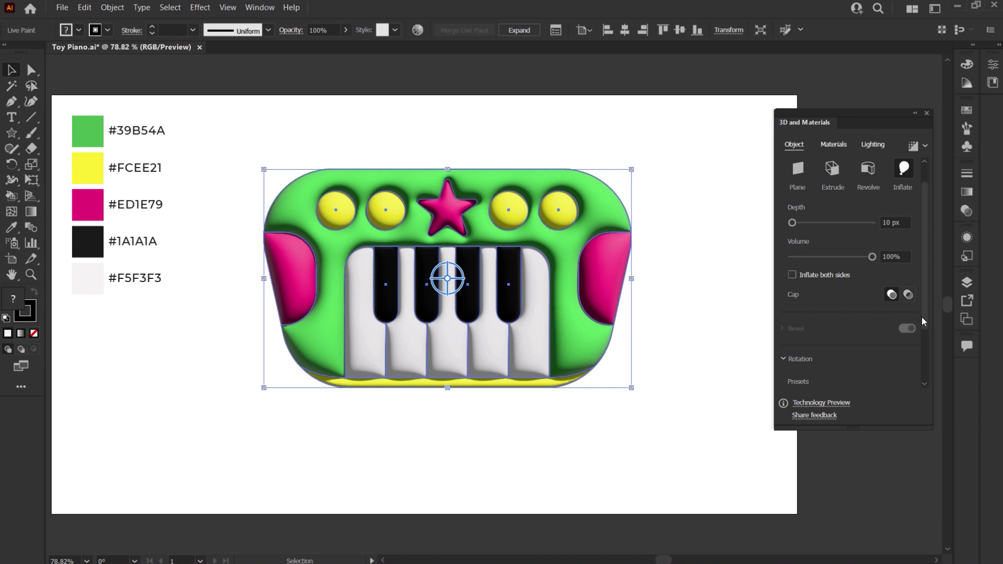
scroll(921, 317, down, 3)
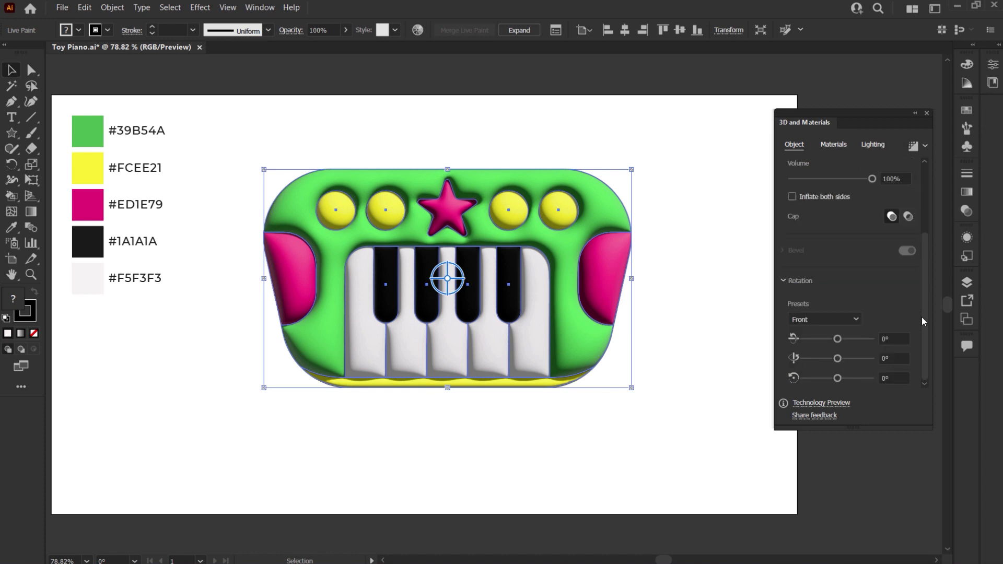
- Enter a custom 3D rotation of 25°, 20° and 30° in the three Rotation angle fields
click(904, 339)
text(25)
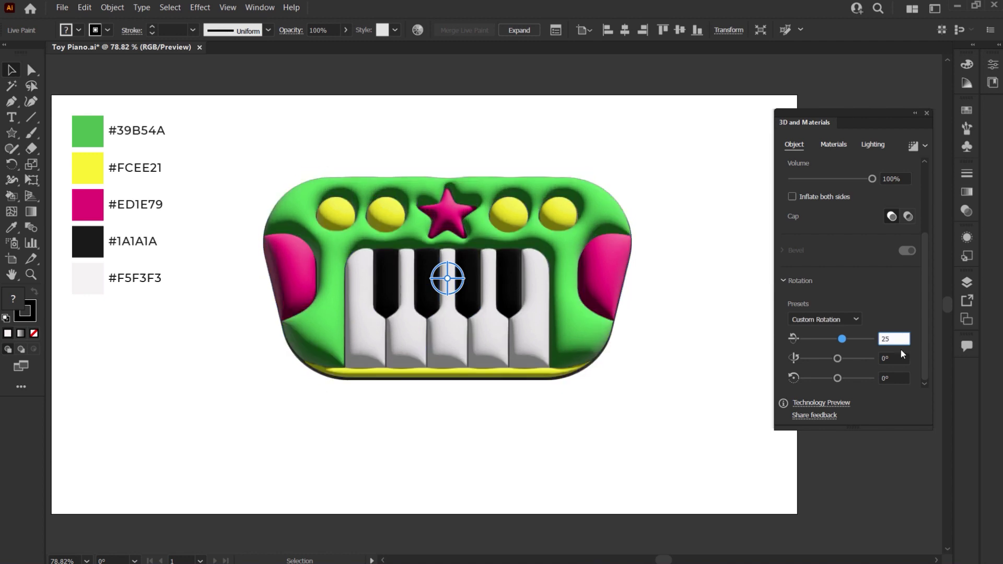
click(896, 358)
text(2)
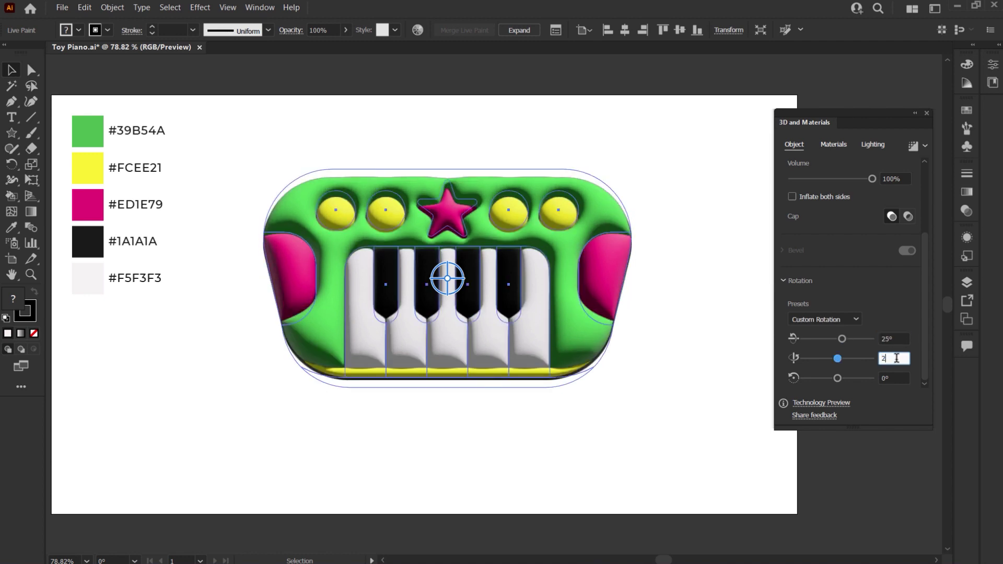
text(0)
click(894, 377)
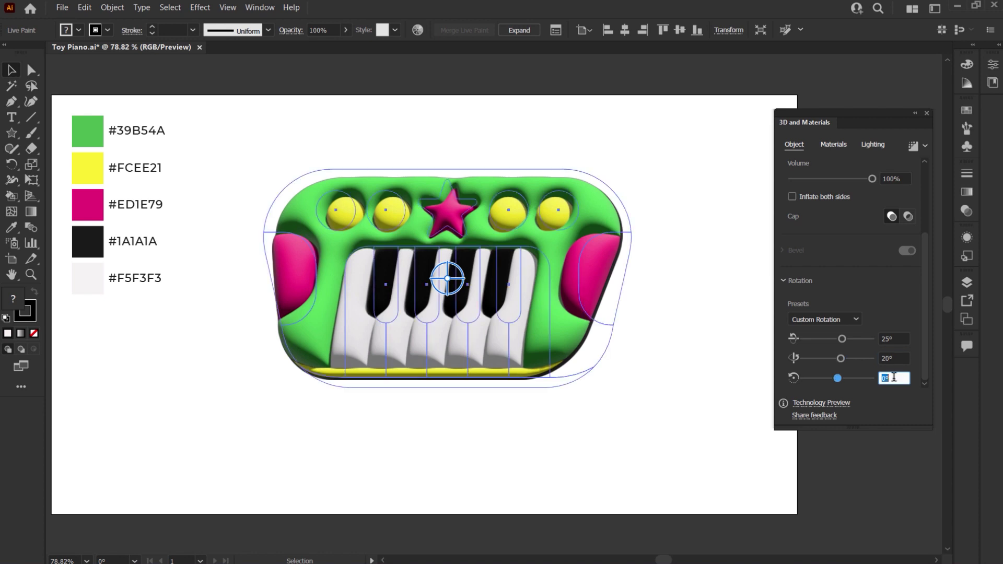
text(30)
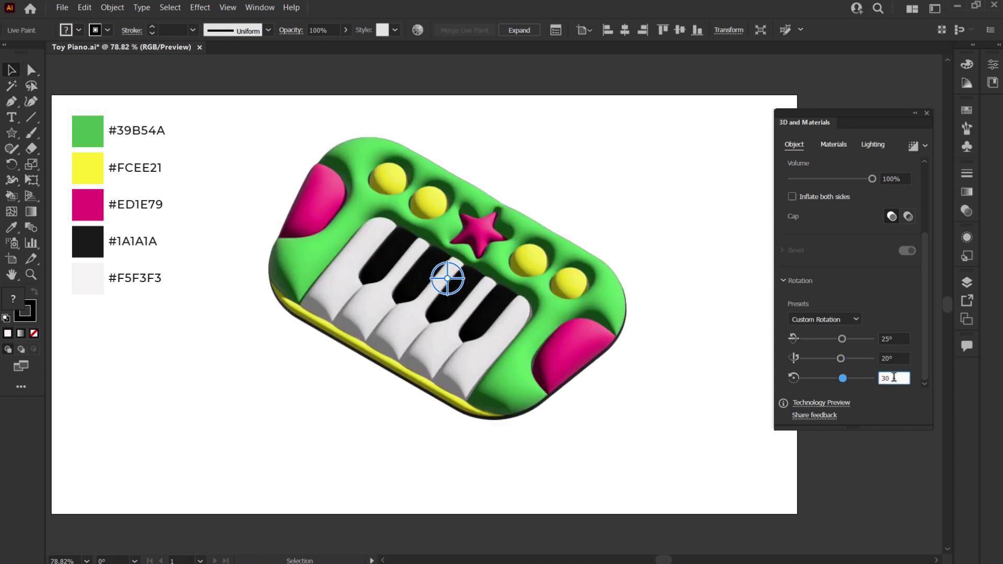
key(Return)
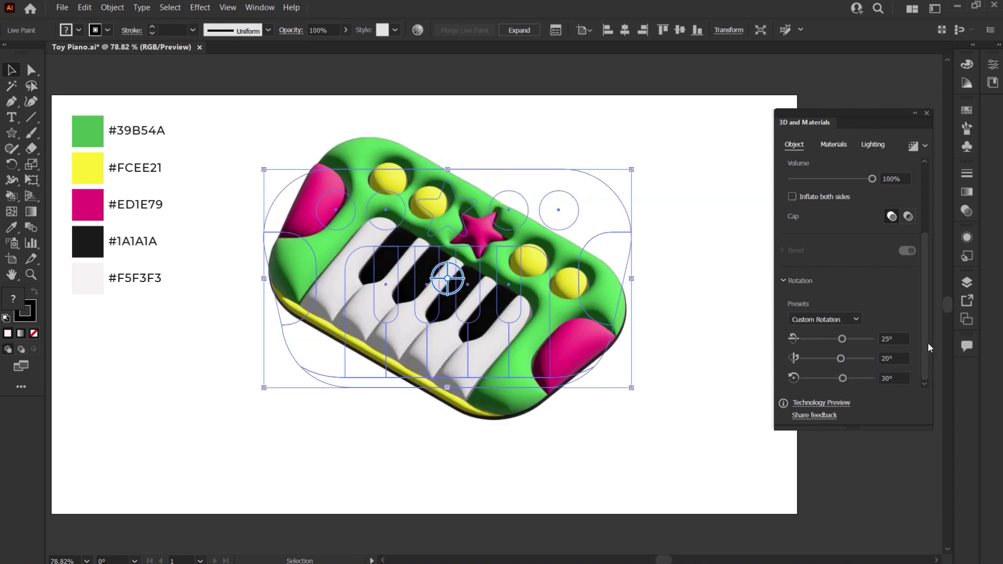
drag(924, 340, 923, 269)
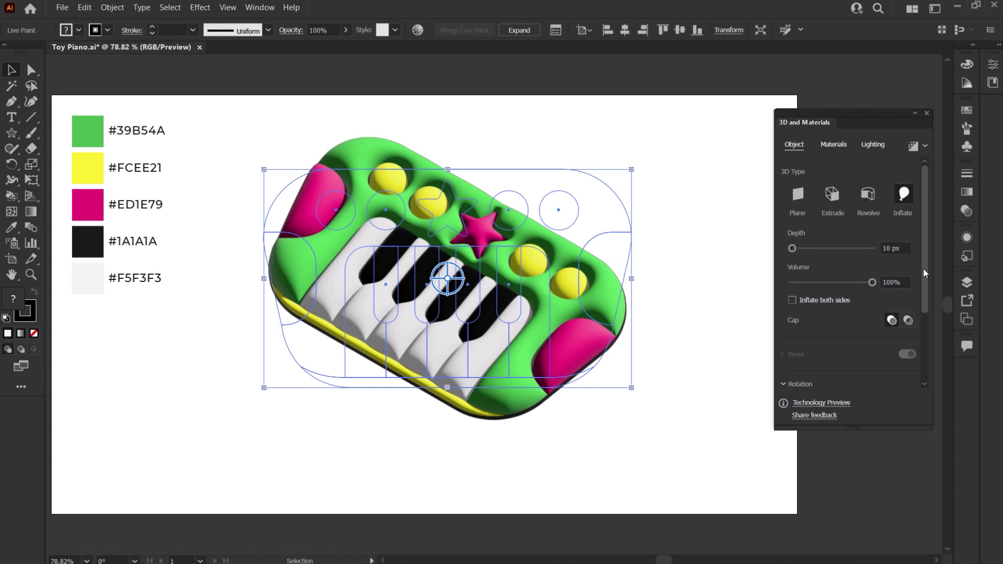
- Set the 3D piano's depth to 100 px
click(888, 248)
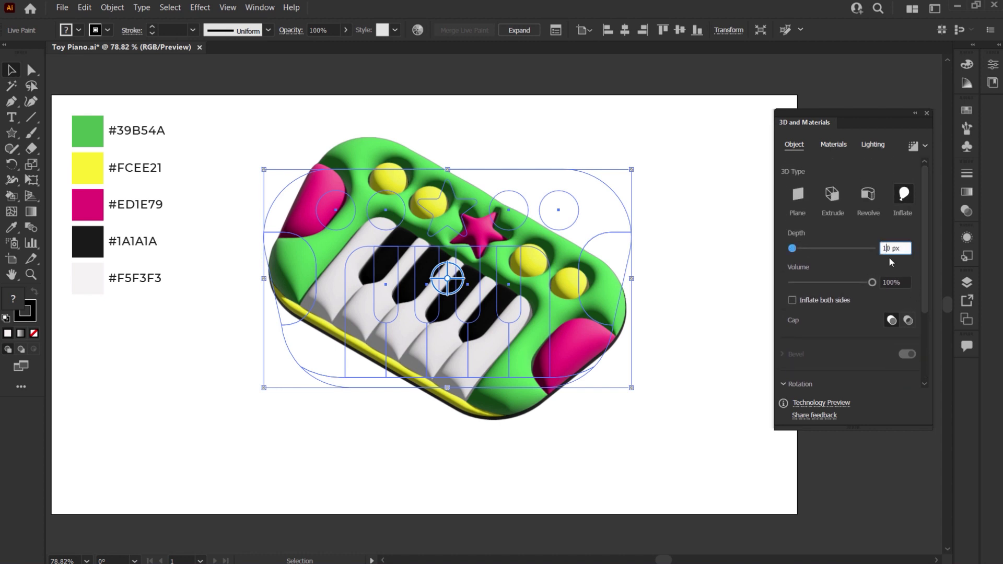
text(0)
key(Return)
key(ctrl+shift+a)
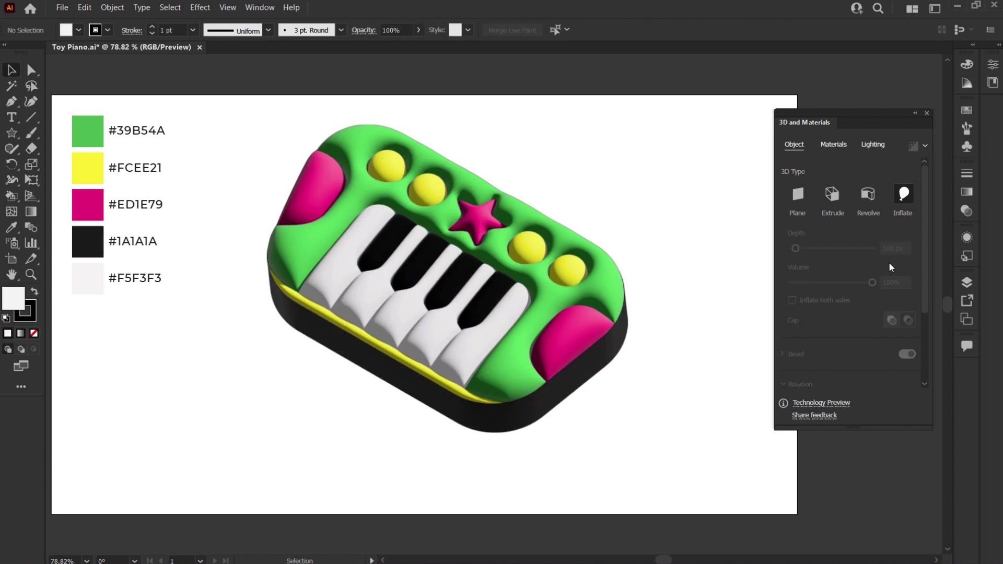
click(622, 347)
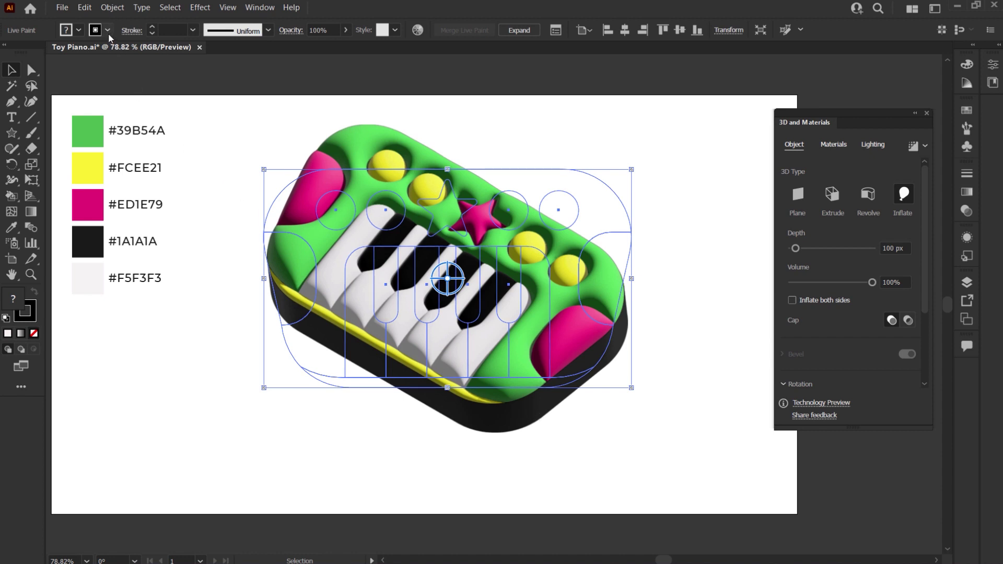
- Set the piano's stroke to None to remove the black outline
click(78, 30)
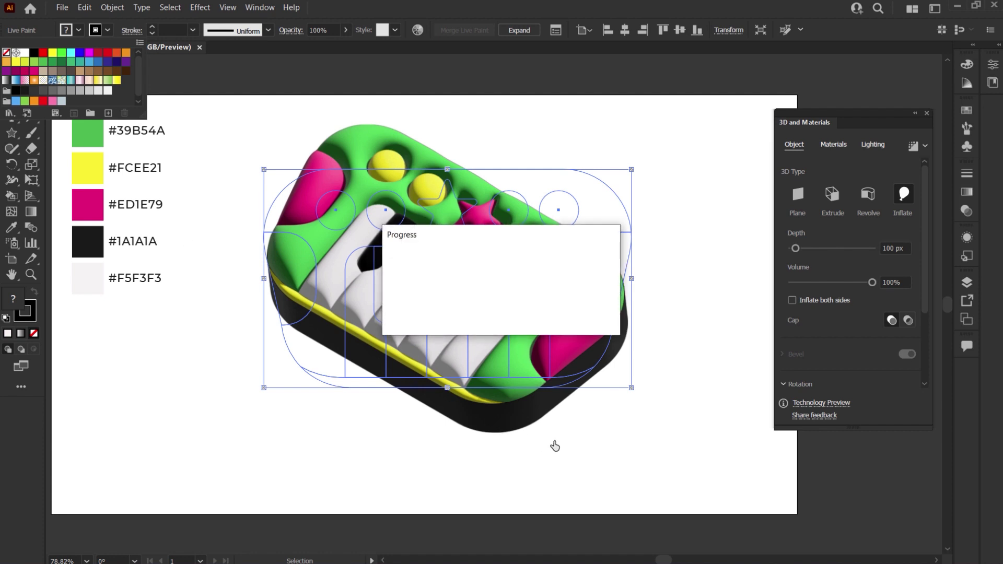
click(704, 413)
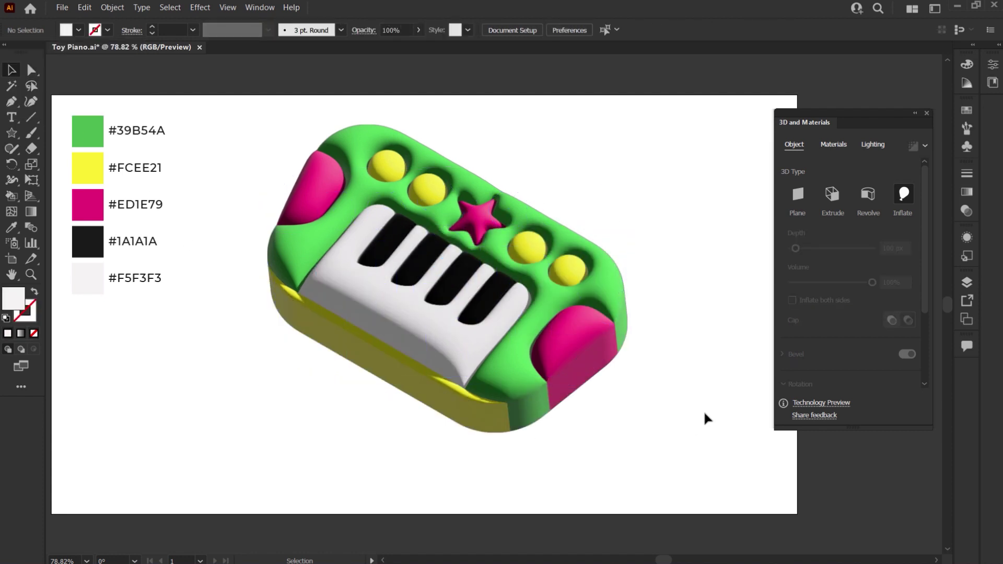
click(593, 318)
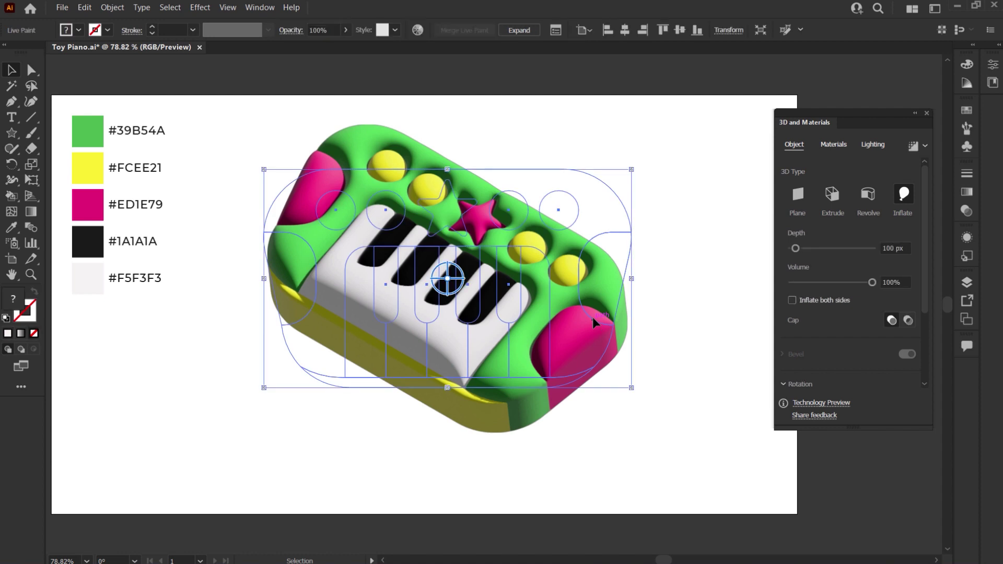
- Set the inflate volume to 60%
click(890, 282)
text(60)
key(Return)
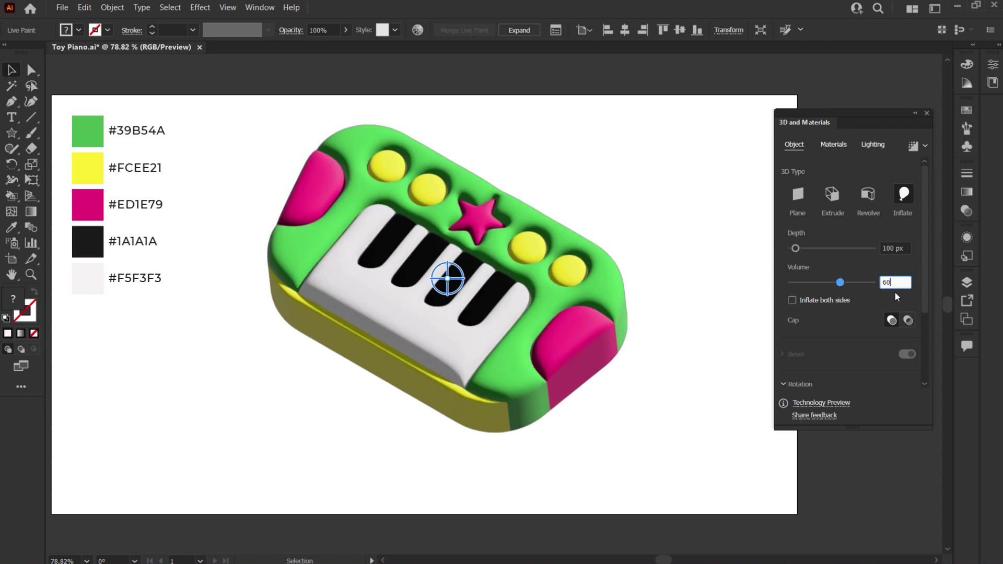
click(879, 298)
click(711, 292)
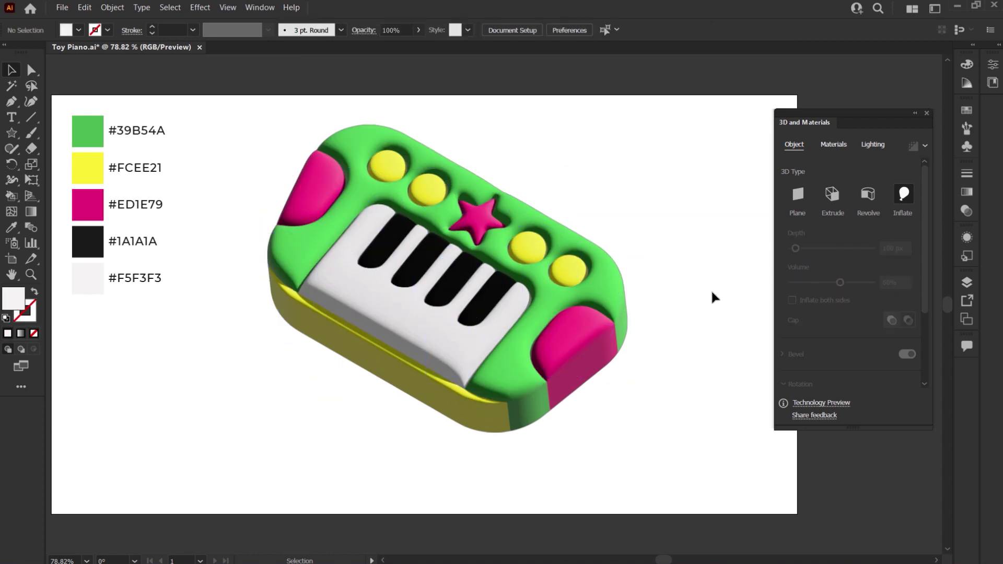
click(601, 291)
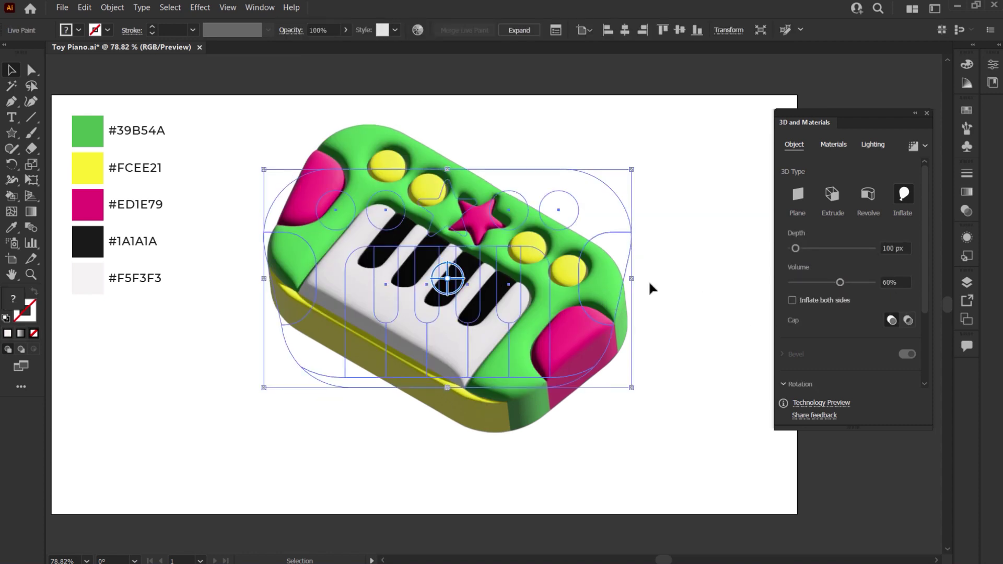
- Set the material's Metallic property to 0.2 in the Materials tab
click(833, 145)
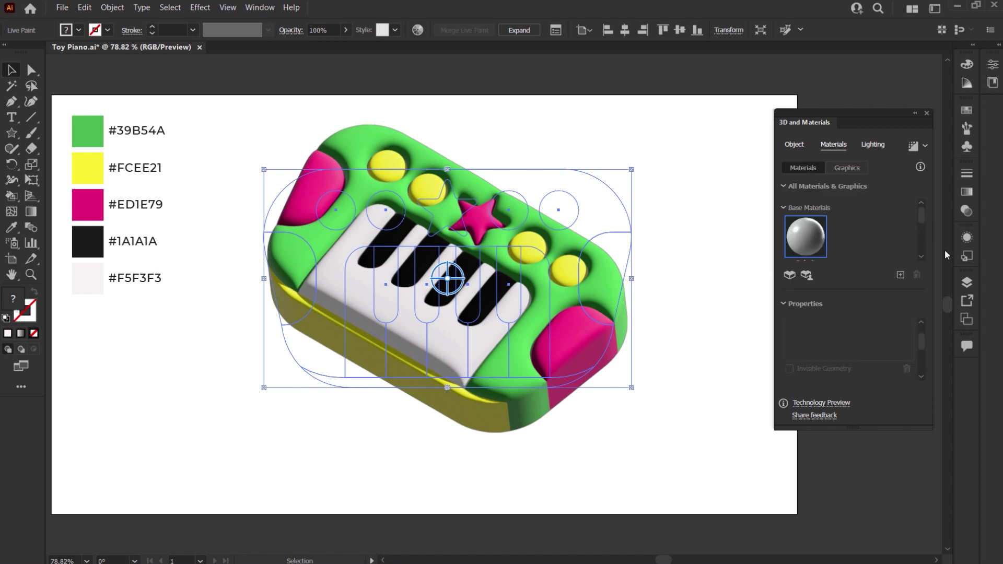
drag(919, 338, 920, 365)
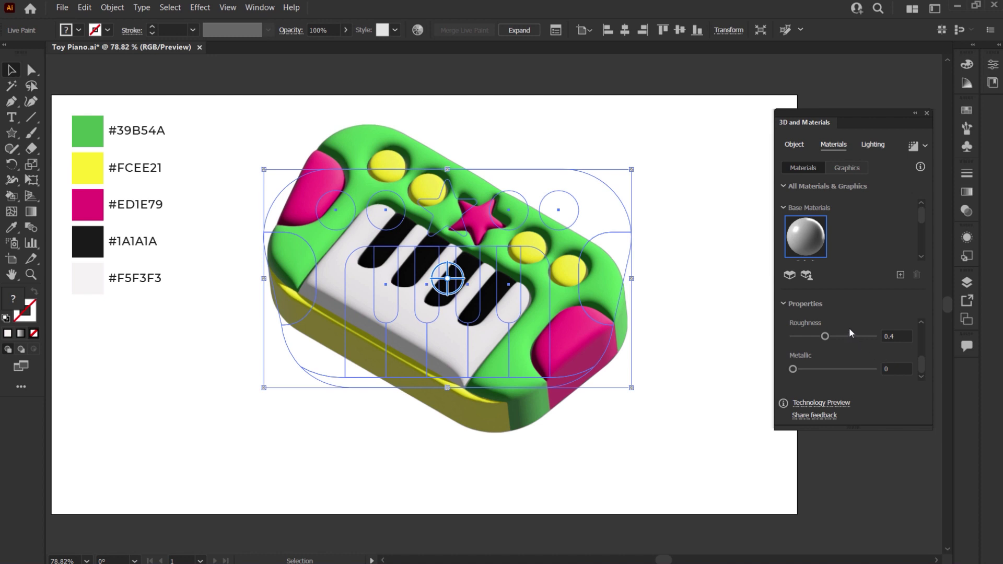
click(899, 369)
text(.2)
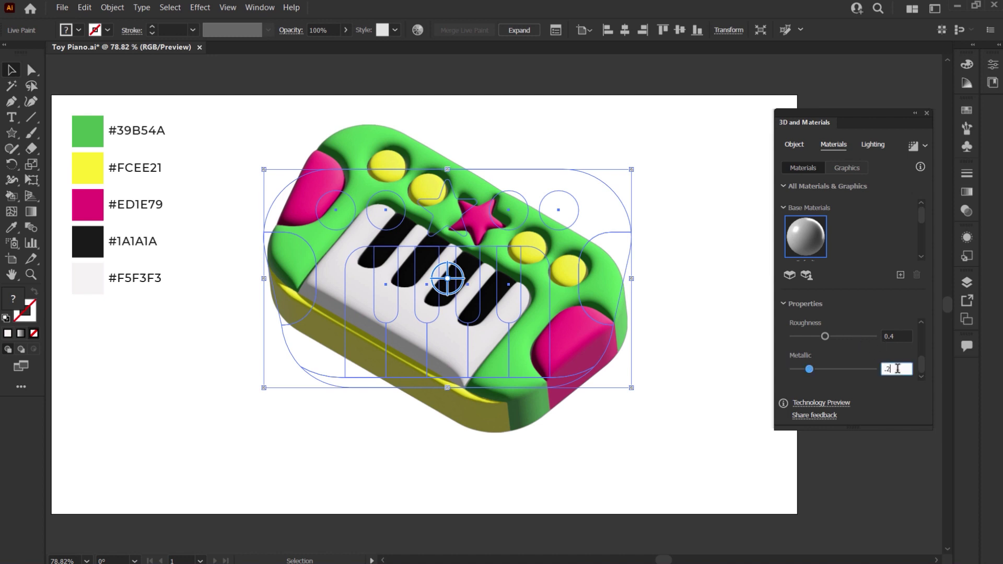
key(Return)
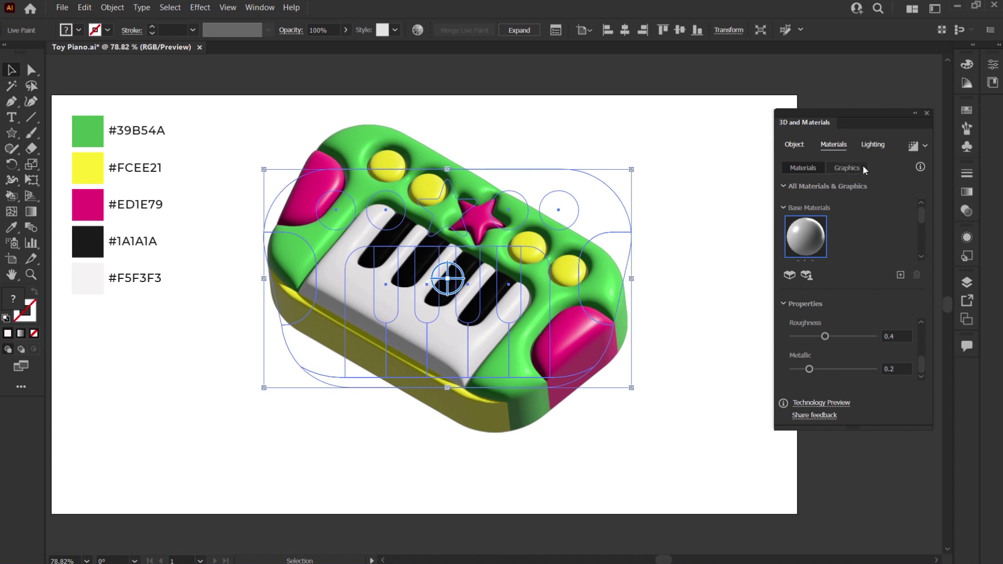
- Turn on Shadows in the Lighting tab and set Shadow Bounds to 400%
click(871, 146)
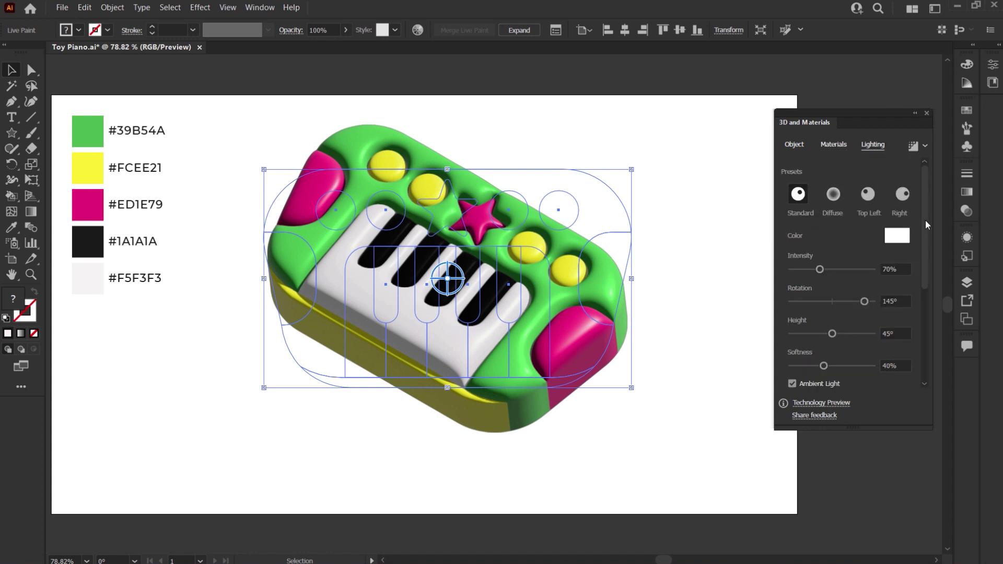
drag(926, 220, 929, 305)
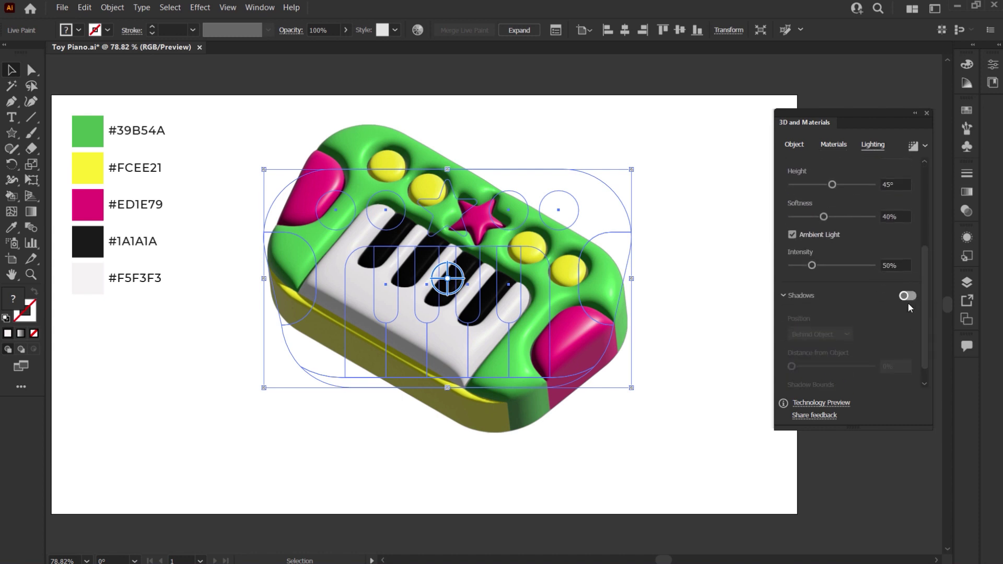
click(907, 296)
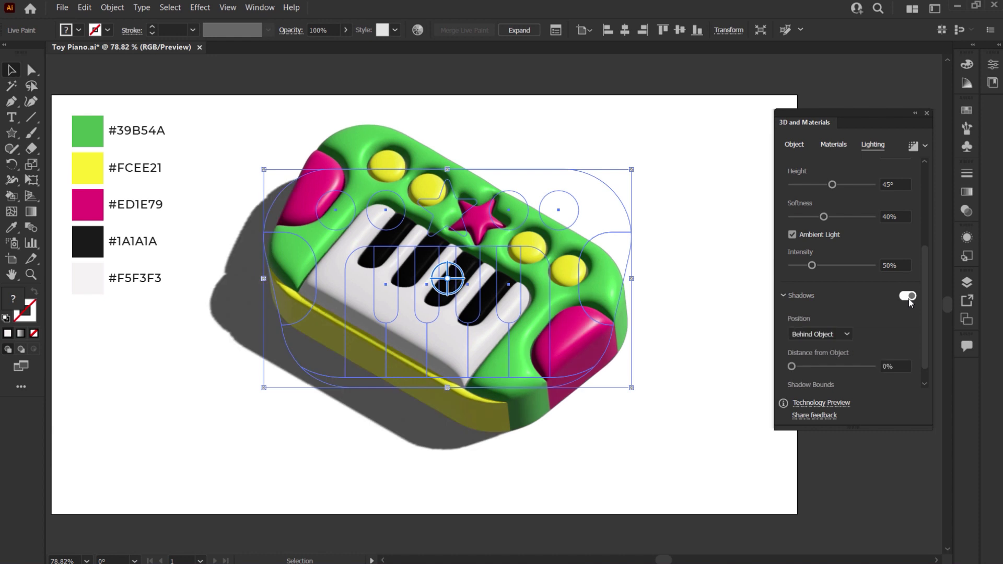
scroll(921, 323, down, 1)
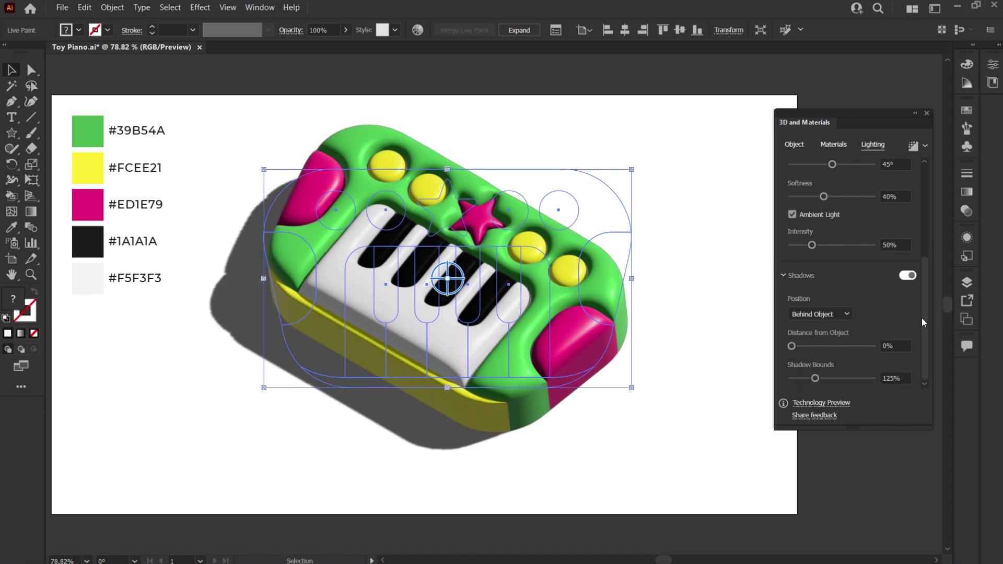
click(889, 377)
text(400)
key(Return)
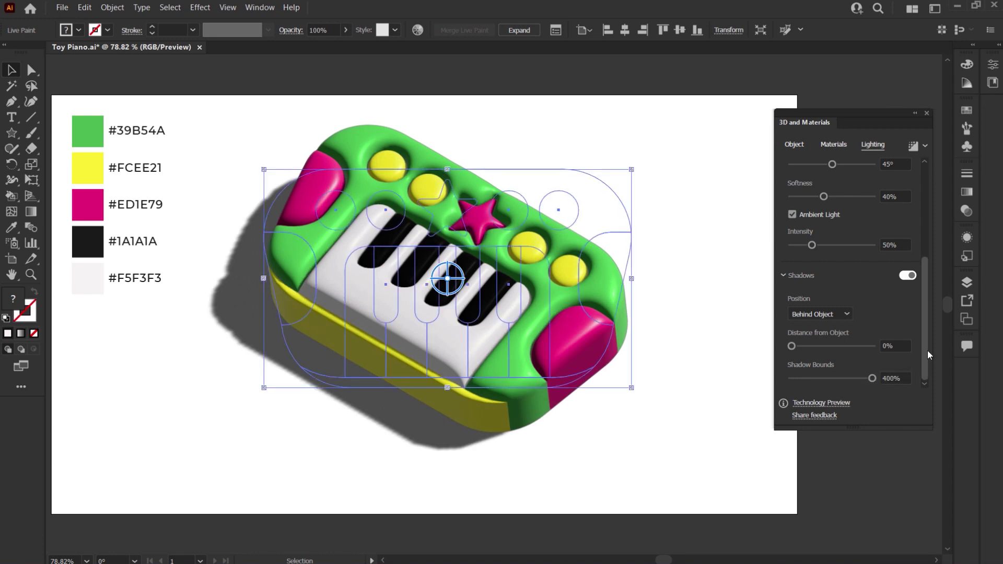
drag(927, 350, 927, 262)
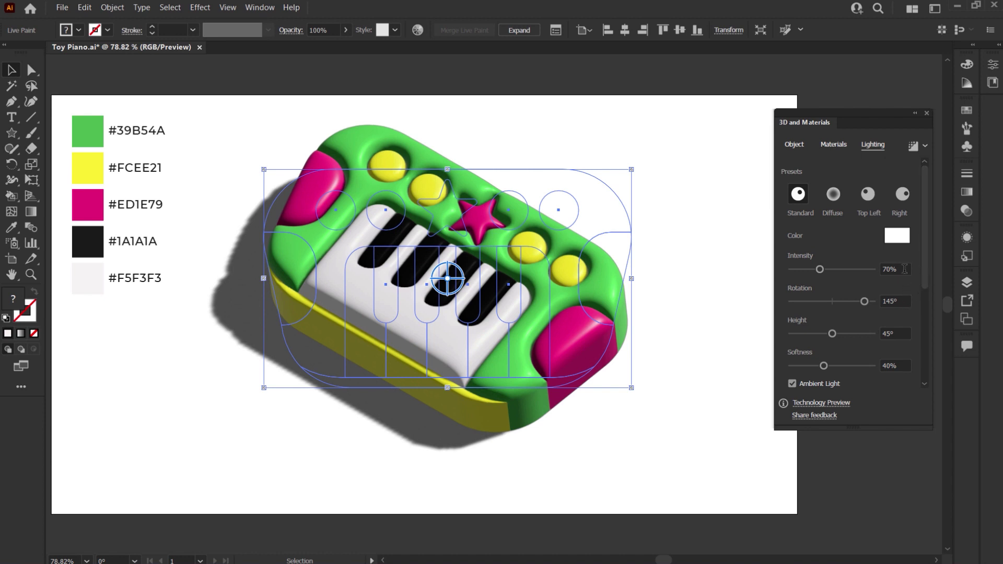
- Set the light rotation to -30° and the light height to 30°
click(904, 269)
click(904, 301)
text(-3)
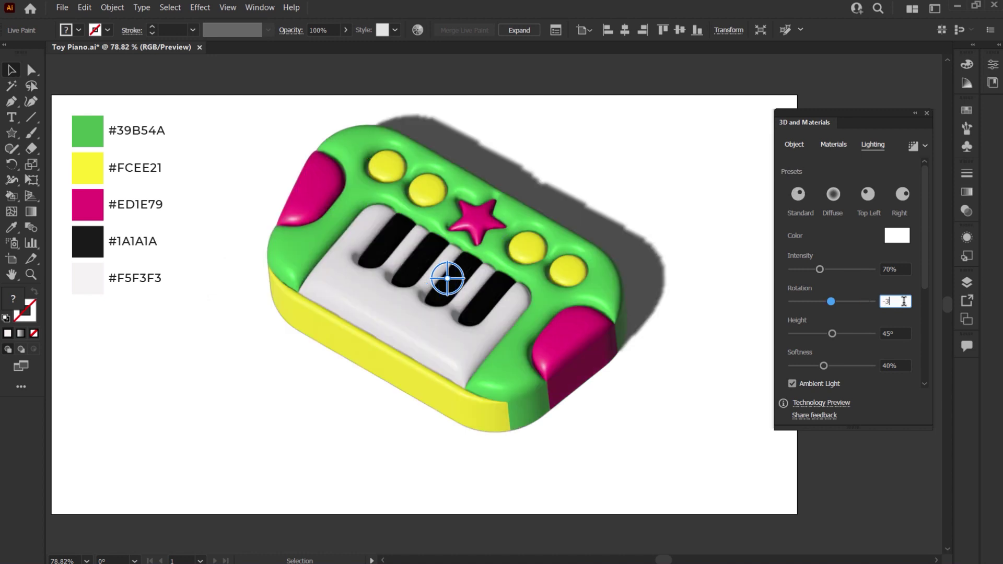
text(0)
key(Return)
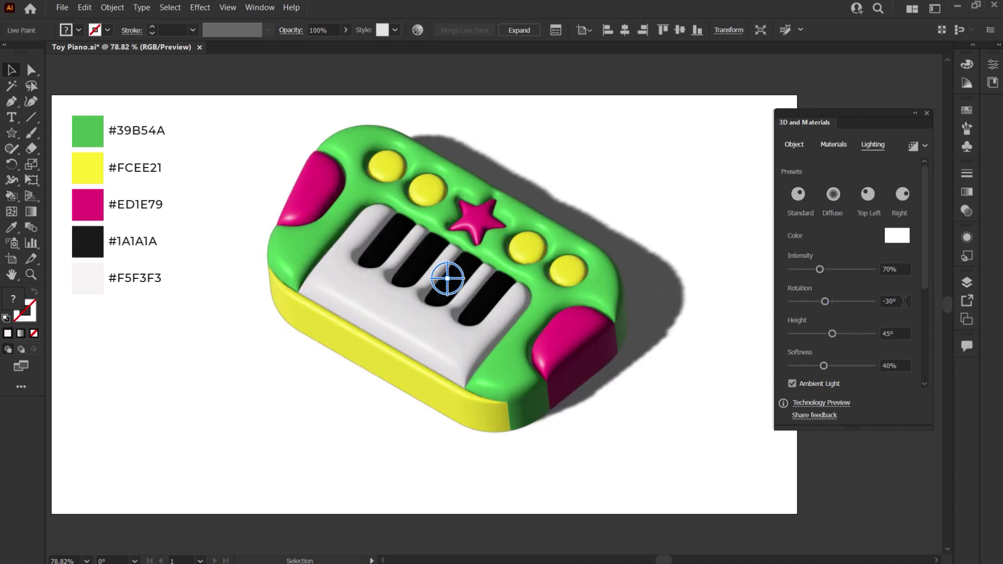
click(905, 333)
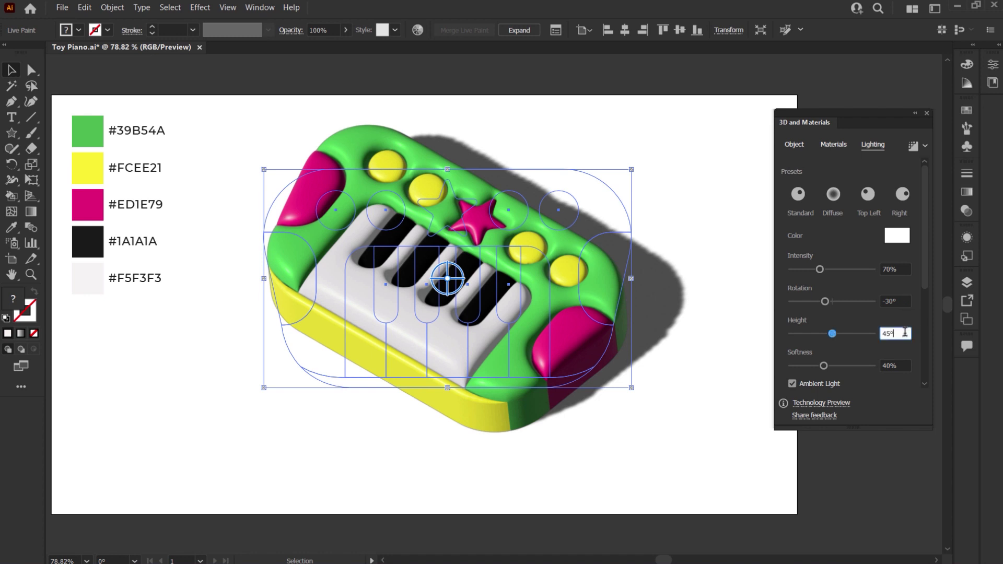
text(3)
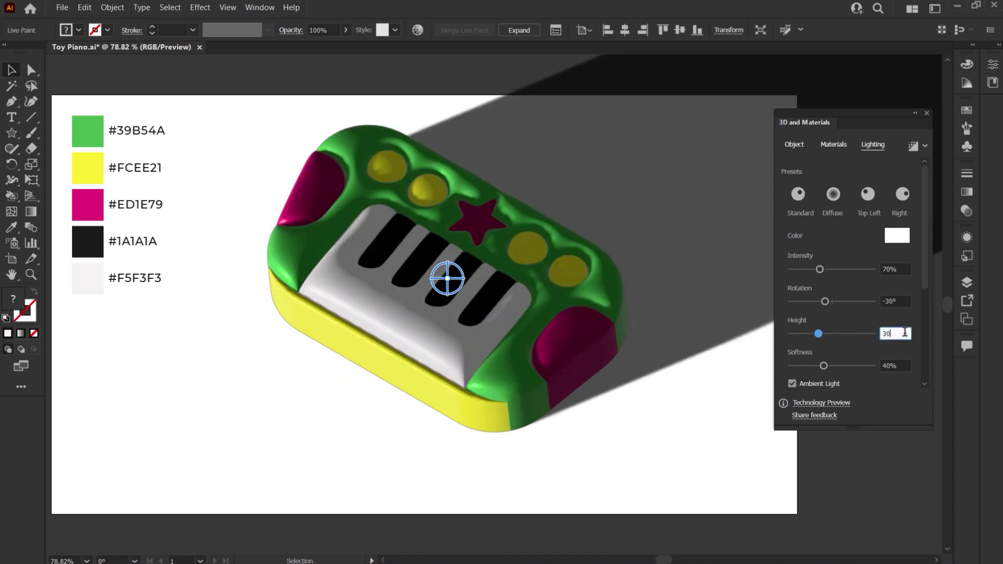
text(0)
key(Return)
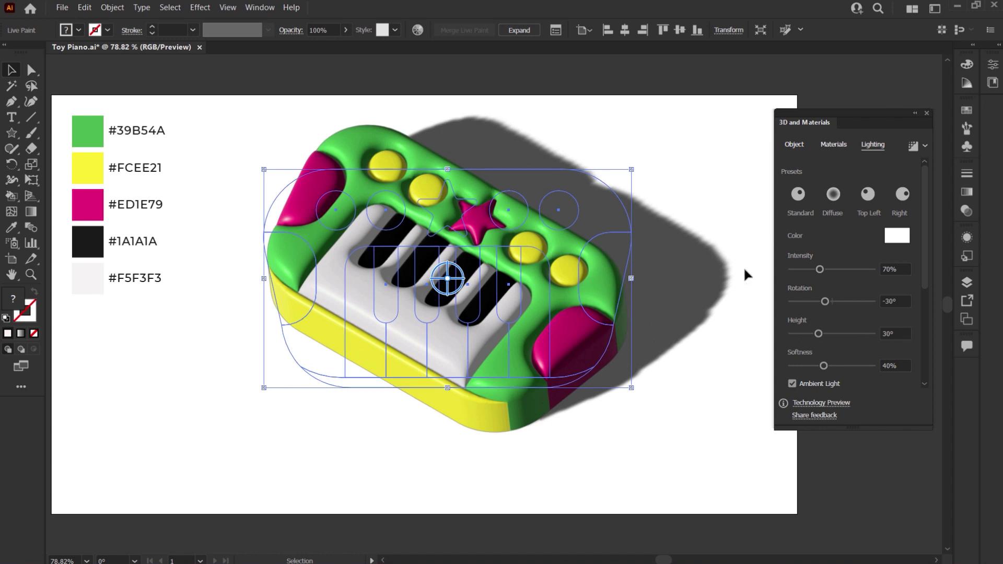
- Set light softness to 70% and ambient light intensity to 70%
click(892, 365)
text(70)
key(Return)
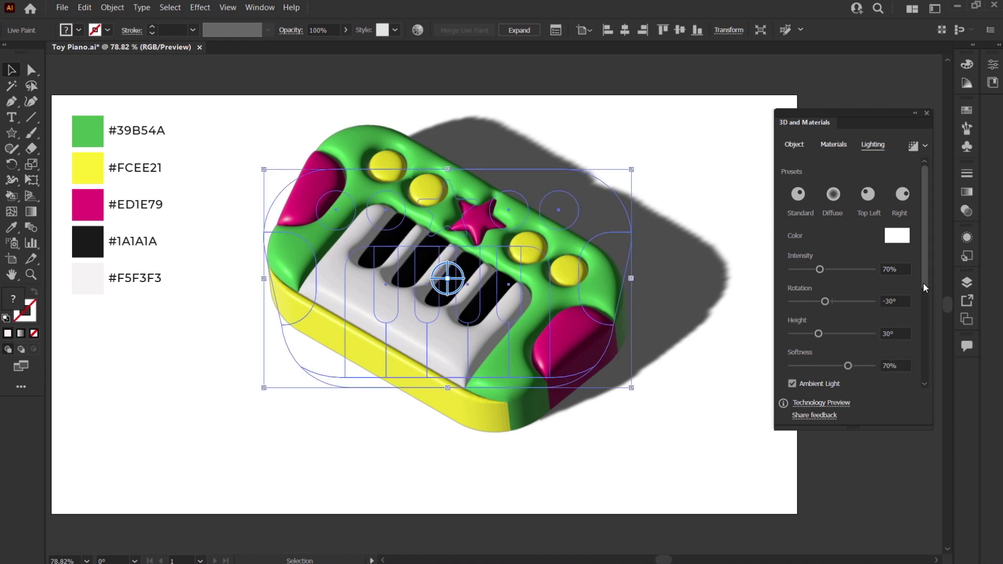
drag(923, 284, 926, 338)
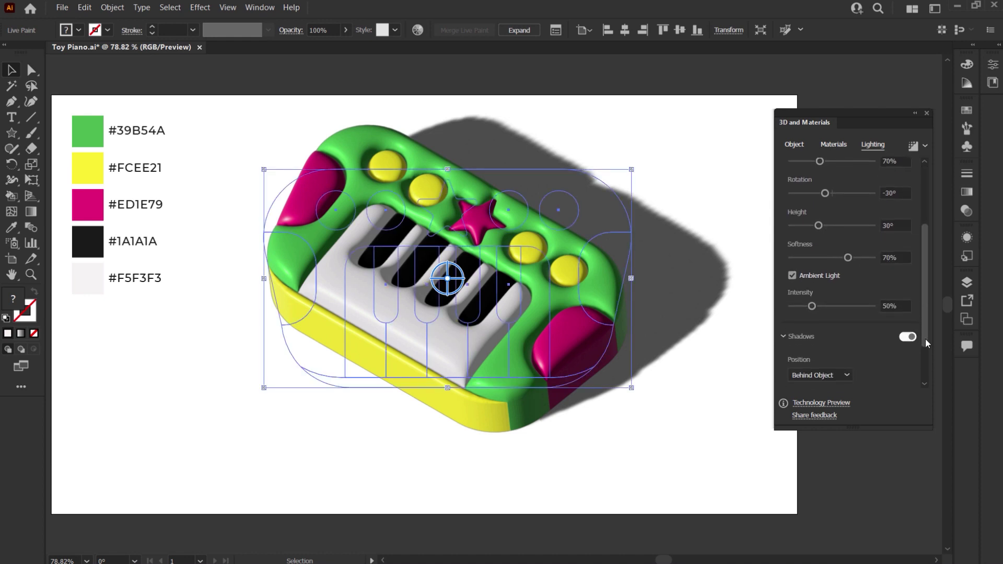
click(890, 307)
text(70)
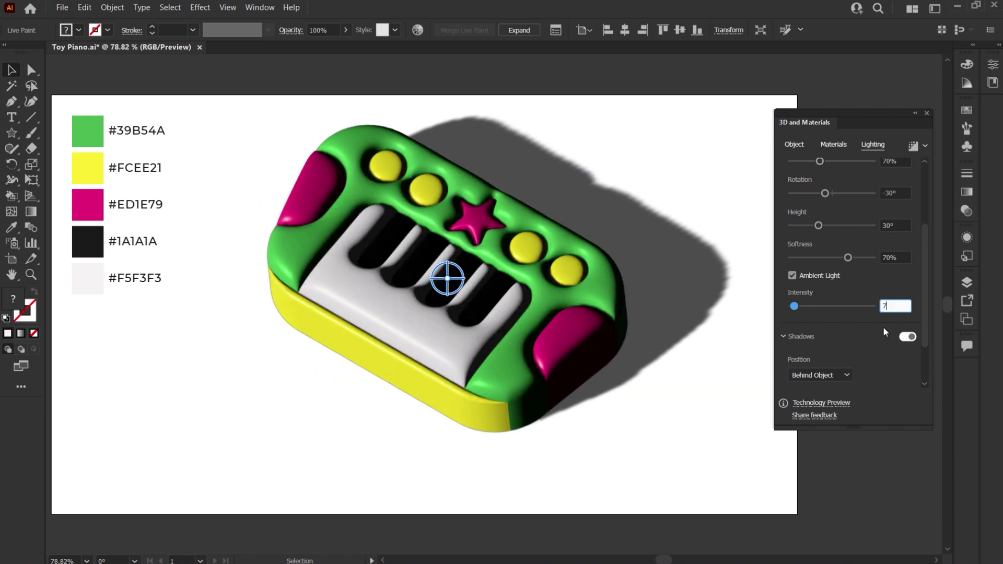
key(Return)
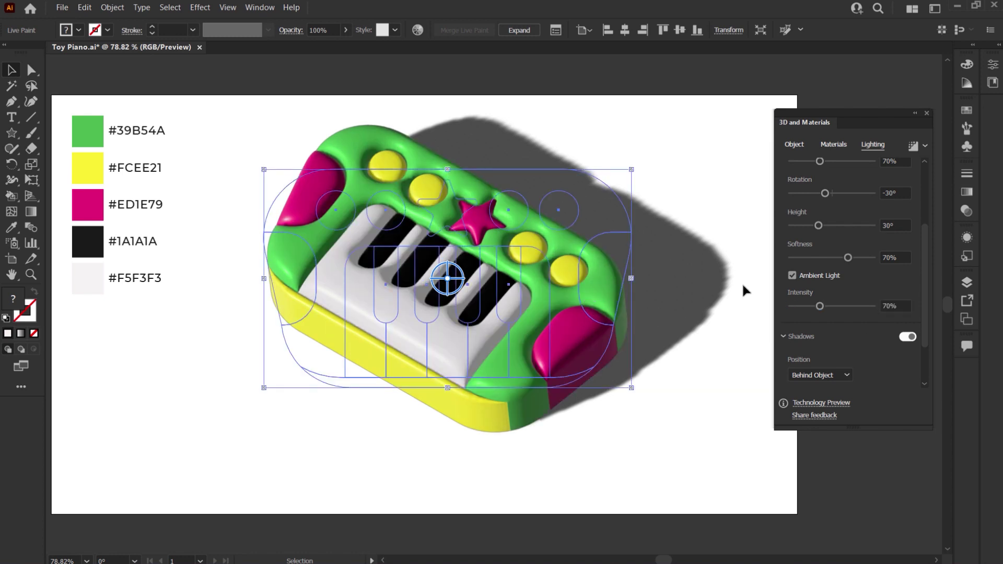
- Switch on Ray Tracing, render the piano, and deselect it to view the result
click(924, 146)
click(908, 170)
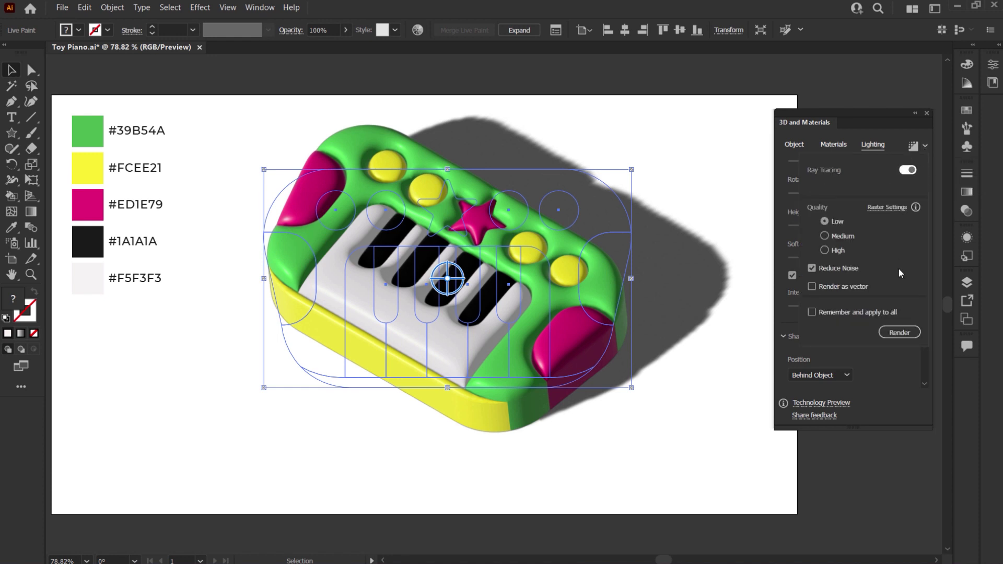
click(899, 333)
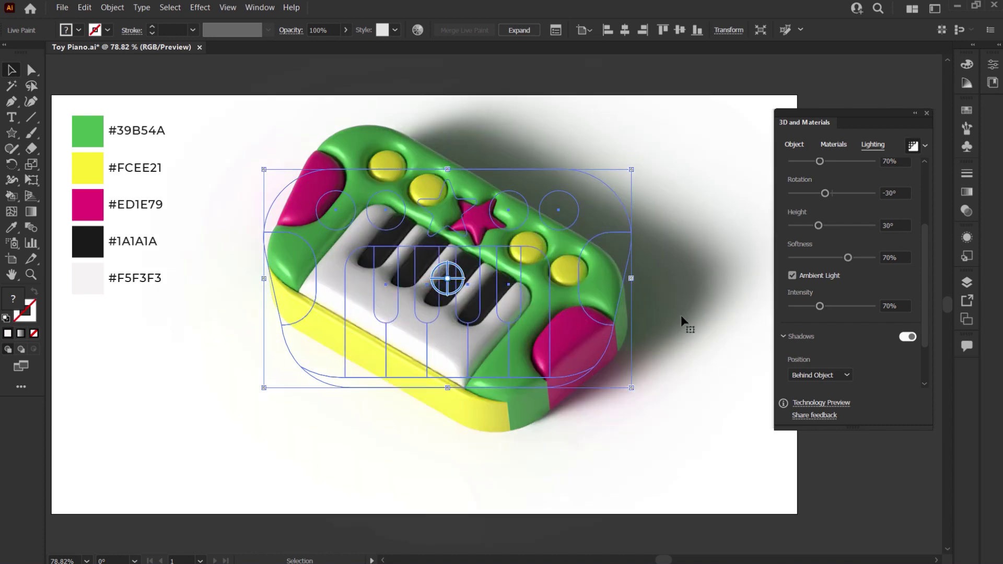
click(83, 330)
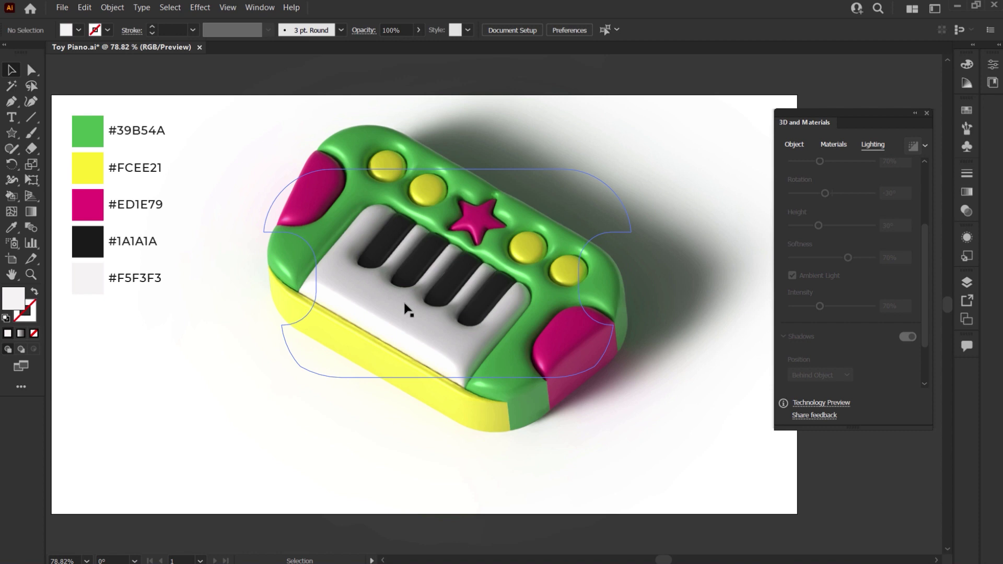
- Hide the 3D and Materials effect in Appearance and isolate the piano group
click(407, 310)
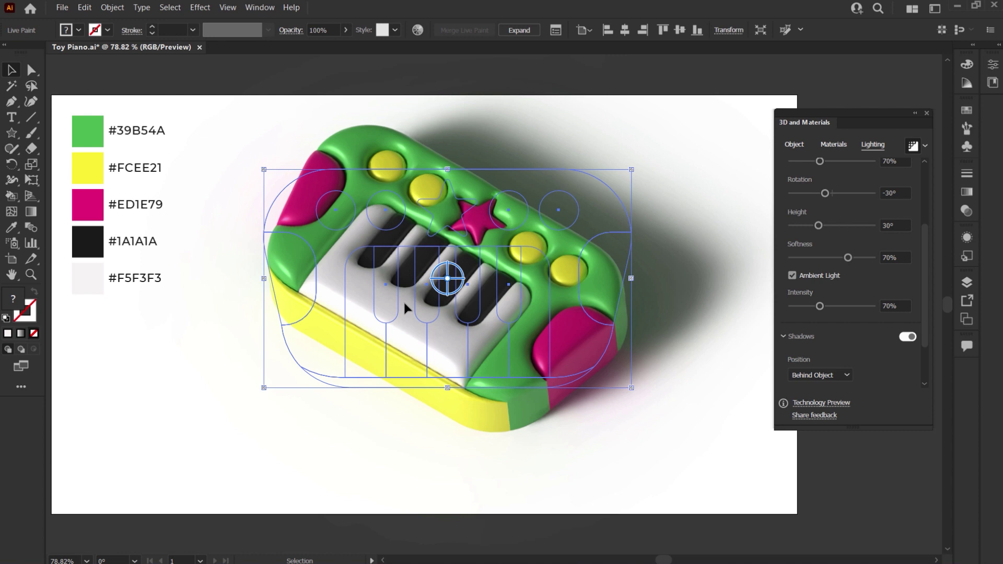
click(966, 238)
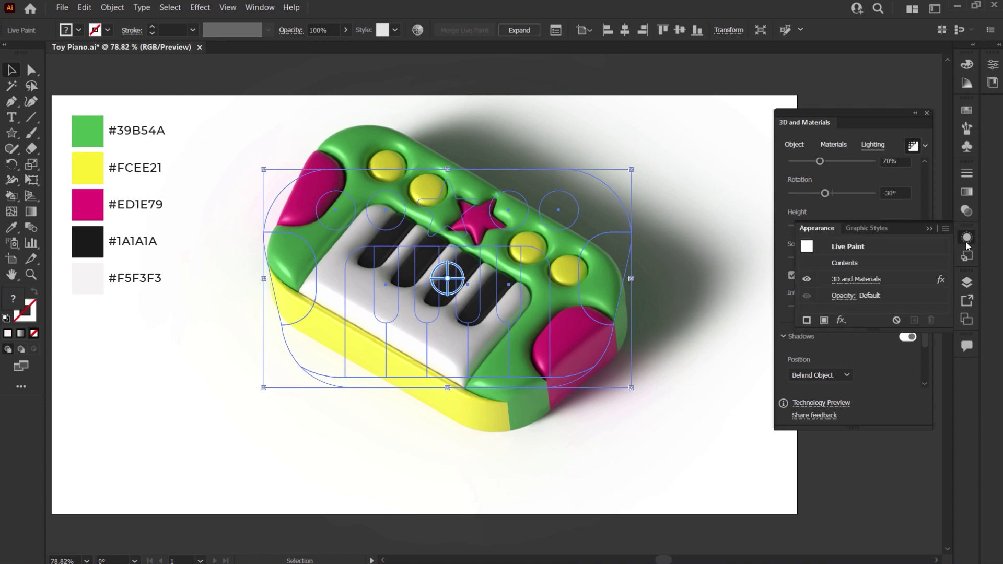
click(806, 279)
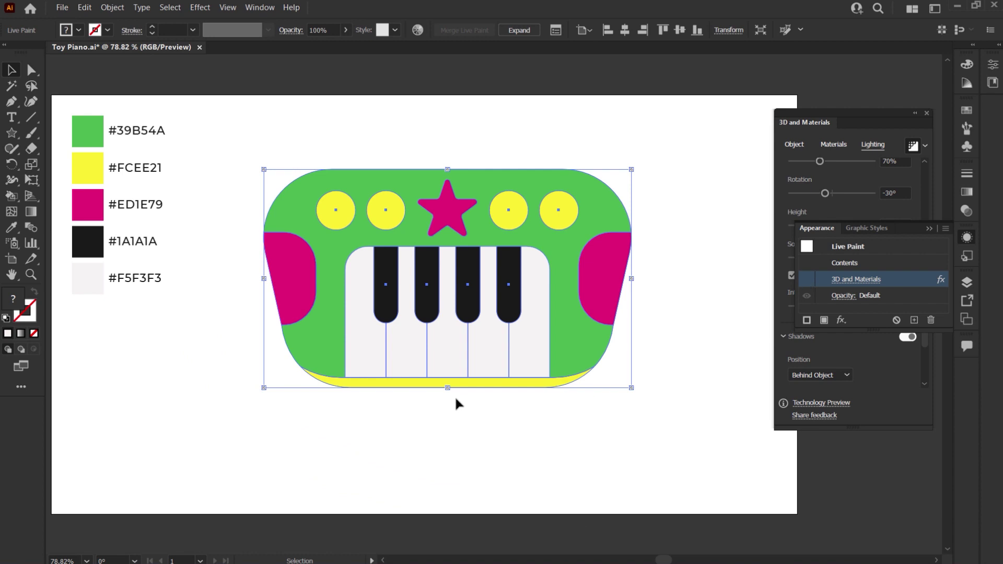
right_click(391, 349)
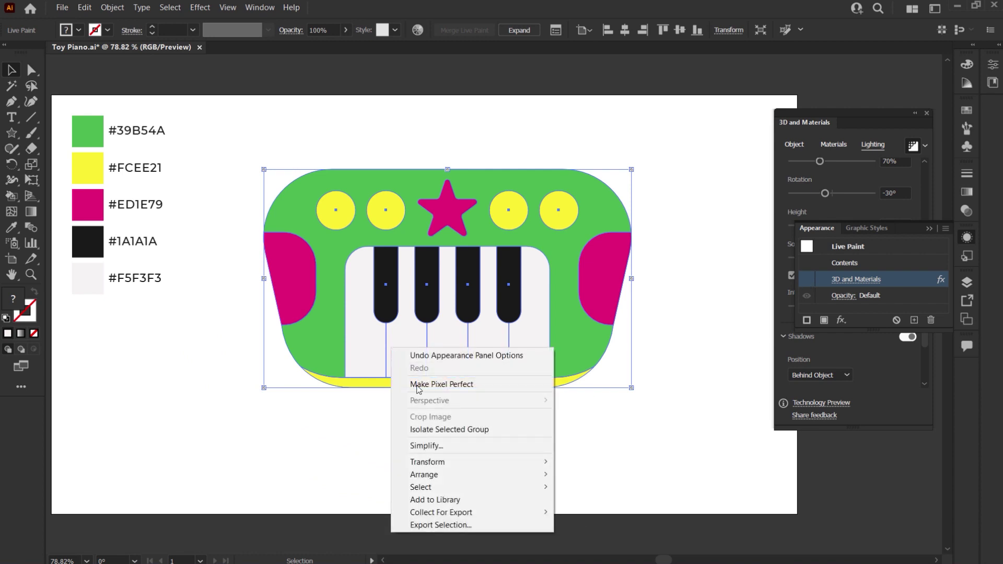
click(435, 430)
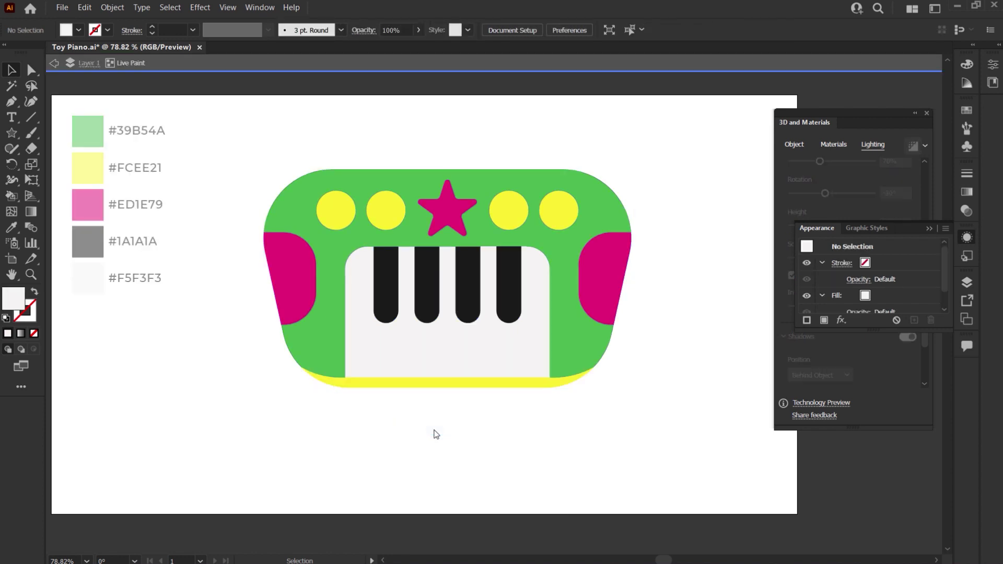
- Give the five white keys a 2 pt black stroke, then exit isolation mode
click(374, 369)
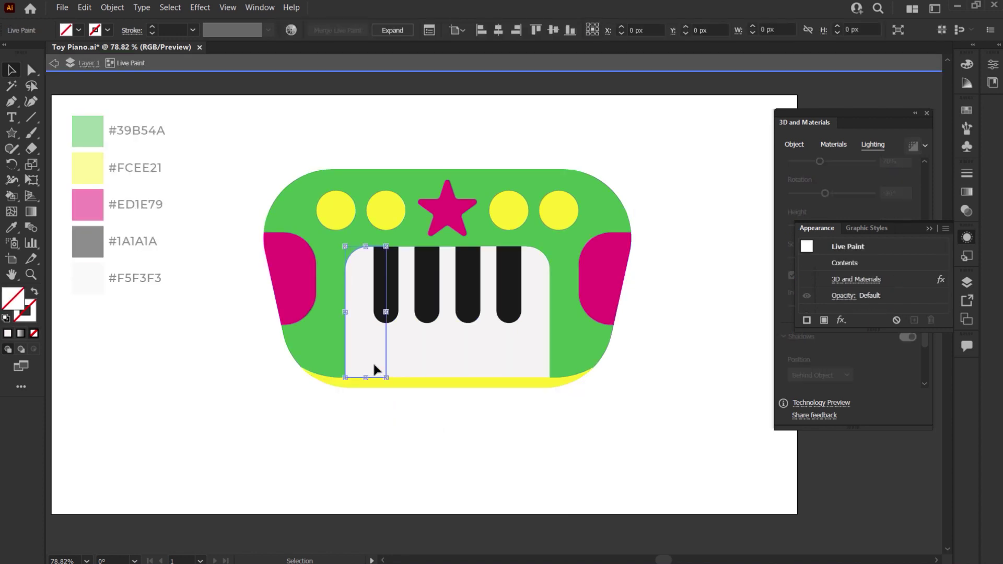
shift+click(416, 349)
shift+click(443, 353)
shift+click(479, 351)
shift+click(519, 349)
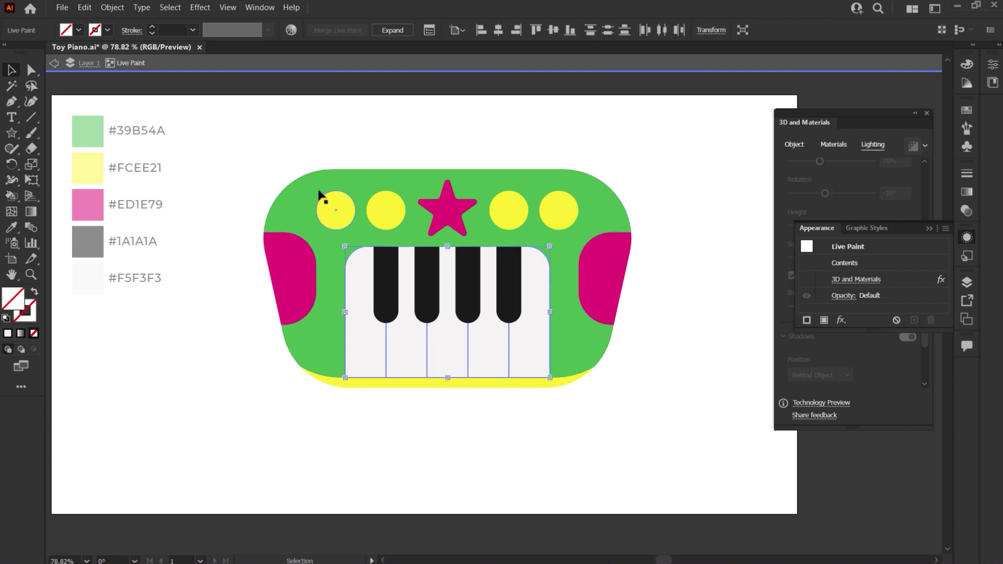
click(193, 29)
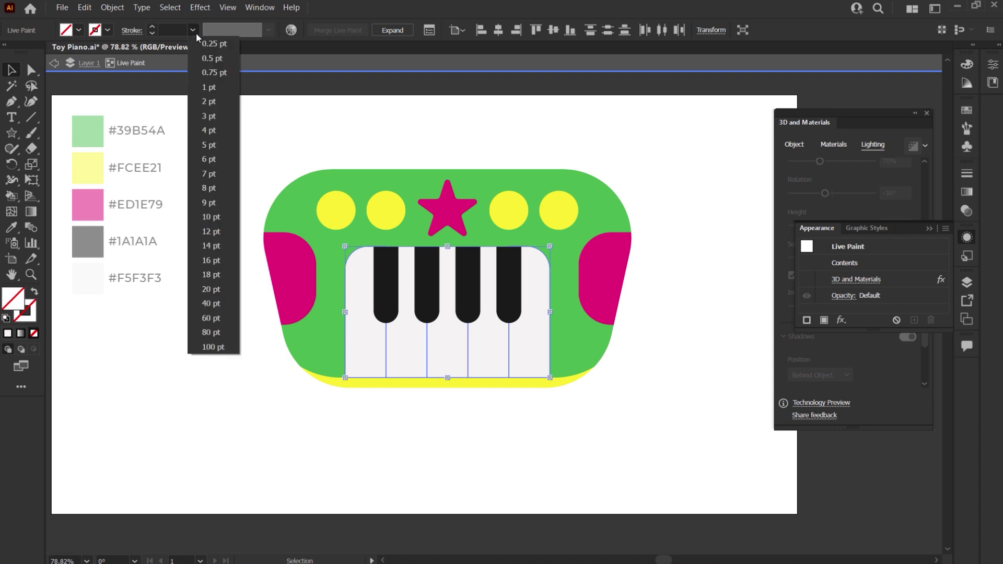
click(228, 102)
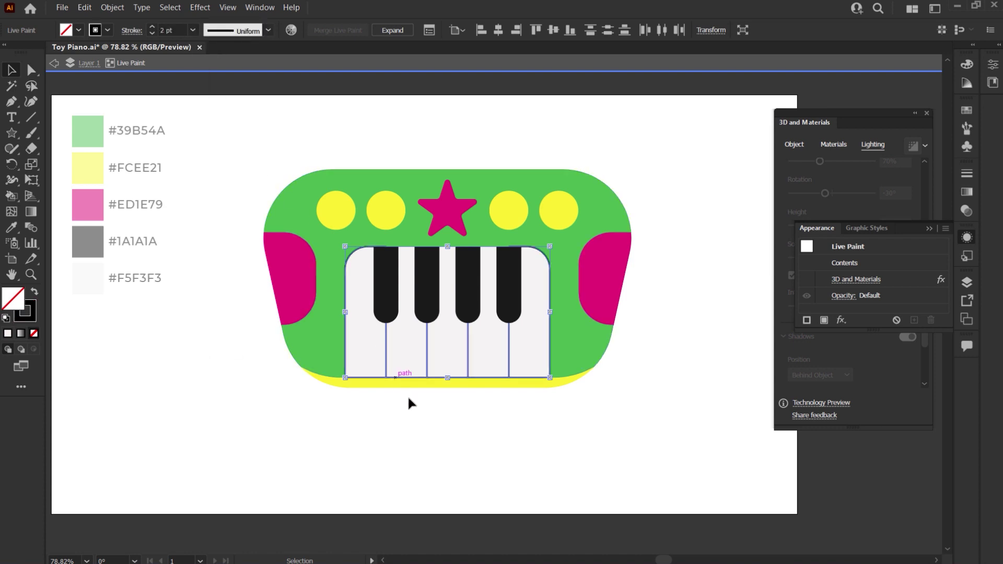
click(427, 431)
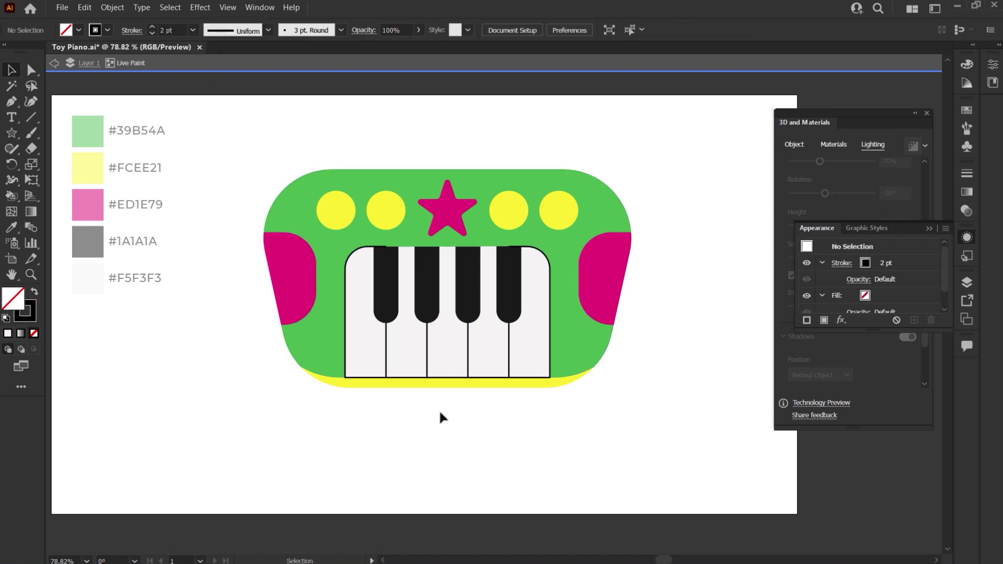
right_click(440, 348)
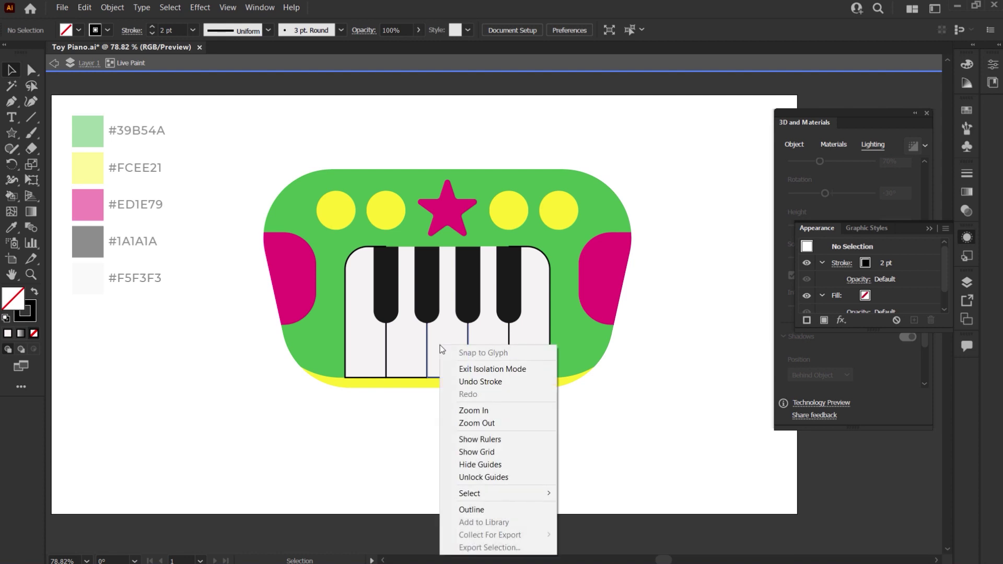
click(455, 371)
- Re-enable the piano group's 3D and Materials effect, then deselect to view the inflated render with outlined white keys
click(580, 353)
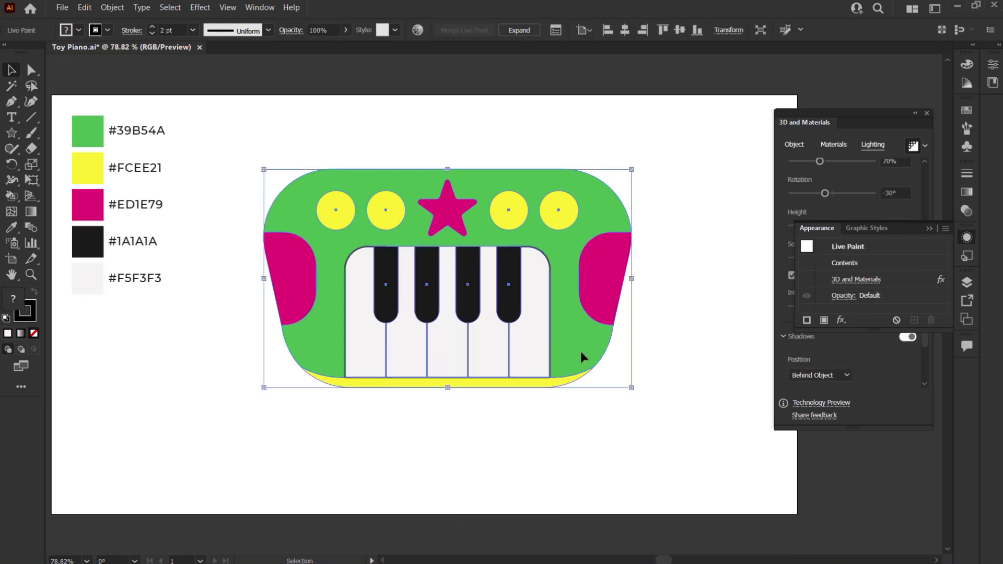
click(807, 279)
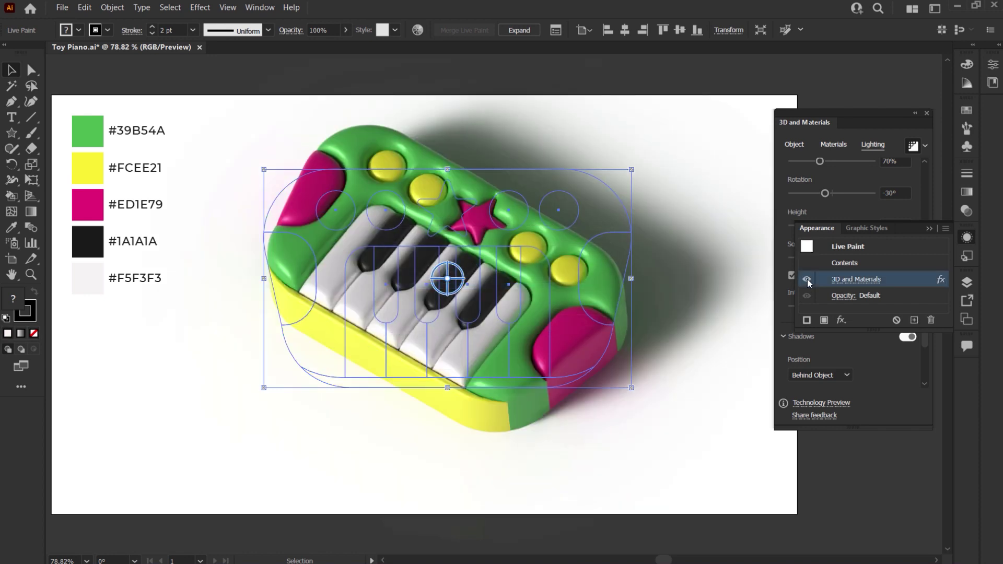
click(122, 355)
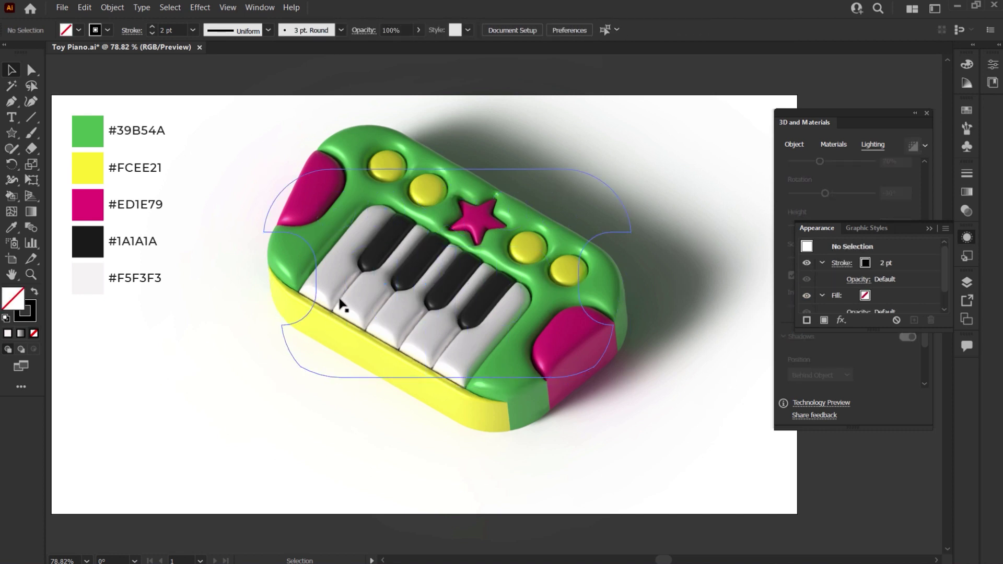
mouse_move(386, 324)
mouse_down()
mouse_move(405, 334)
mouse_move(365, 311)
mouse_up()
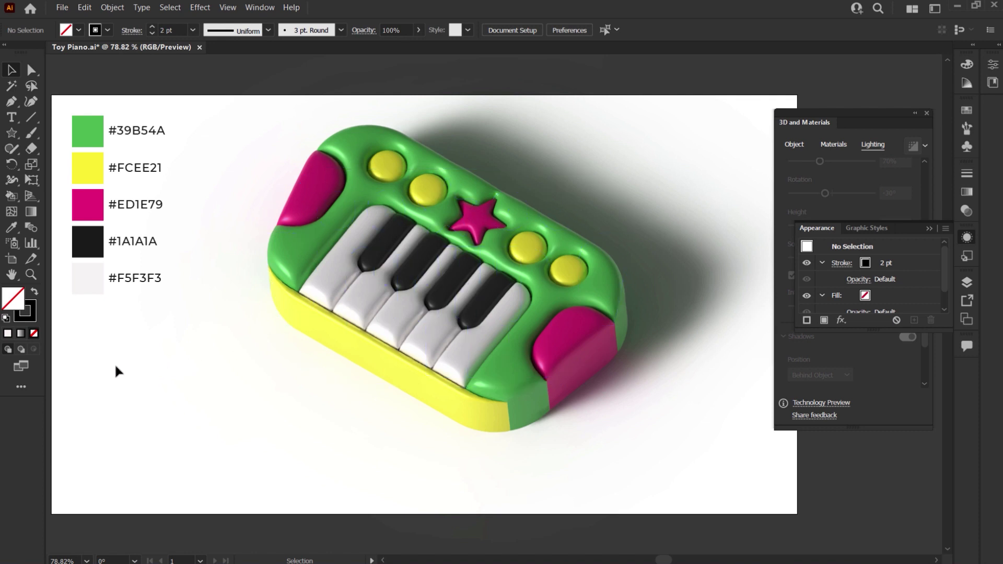